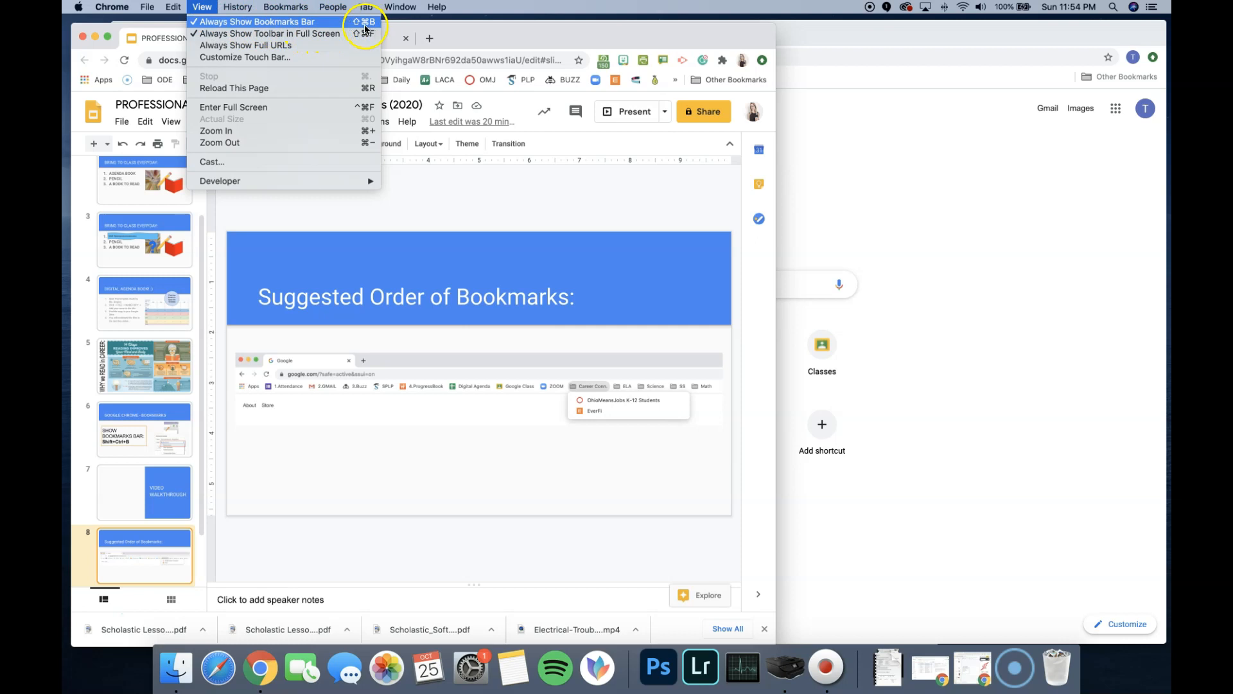
- View the list of installed browser extensions and their site access, and close it again
{"action": "left_click", "coordinate": [490, 34]}
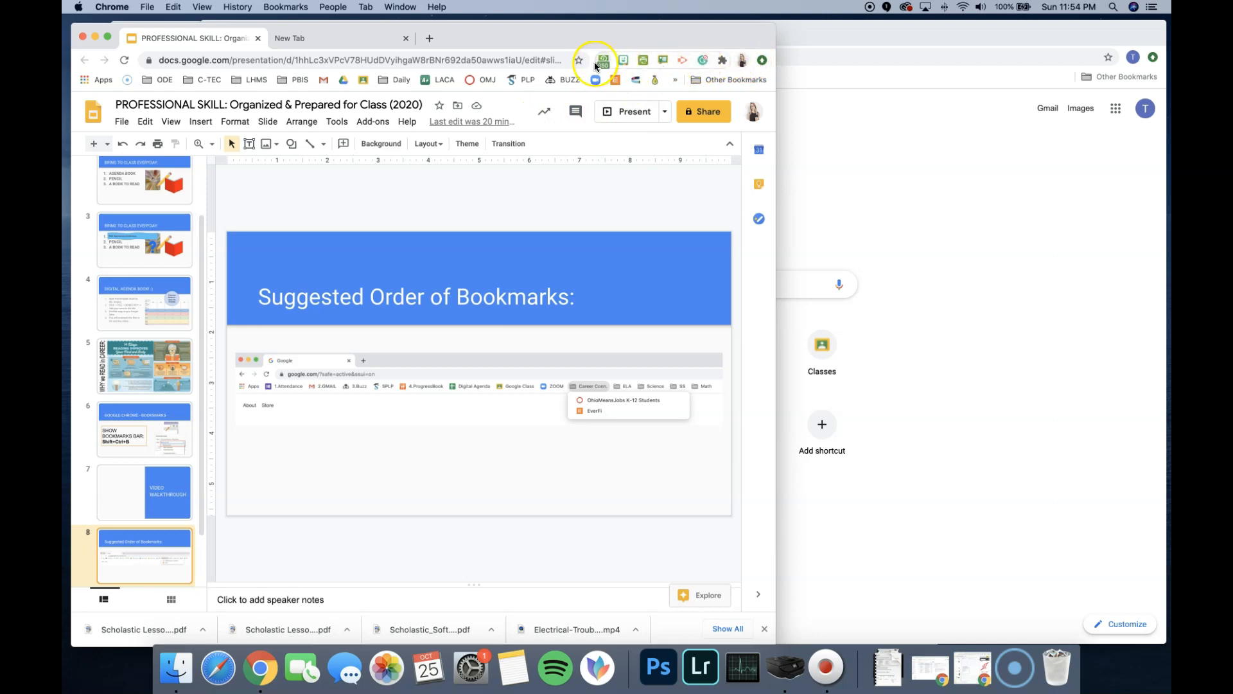
{"action": "left_click", "coordinate": [724, 61]}
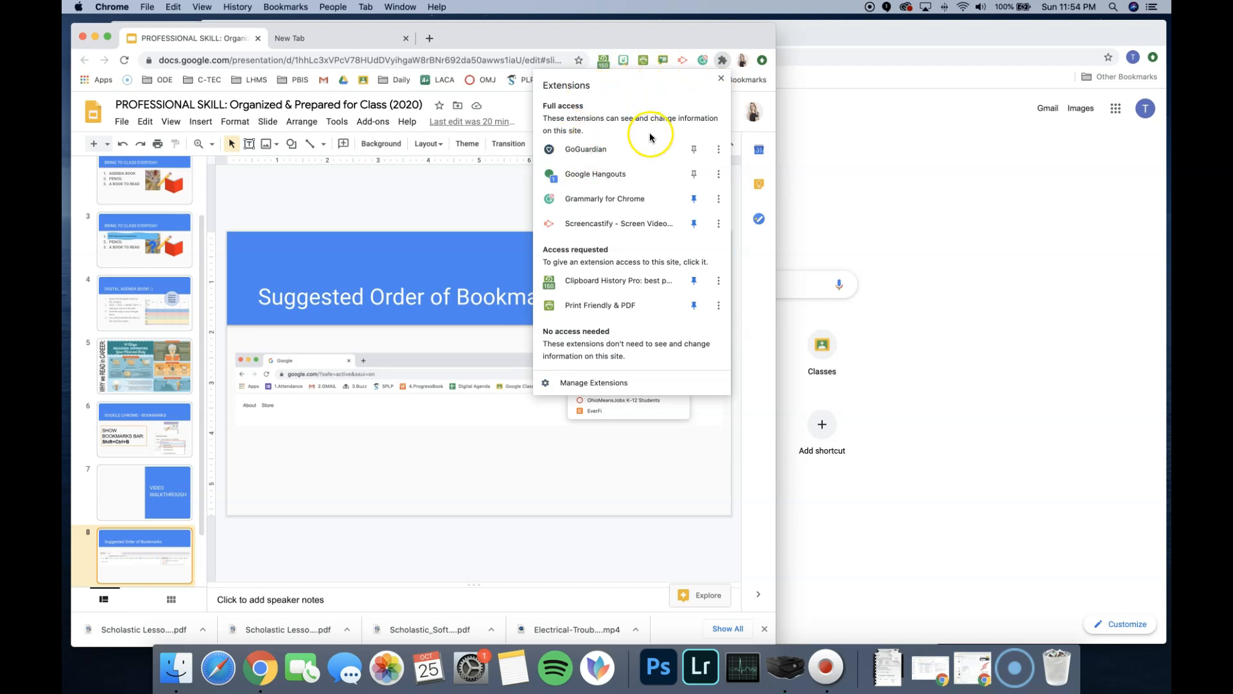
{"action": "left_click", "coordinate": [723, 62]}
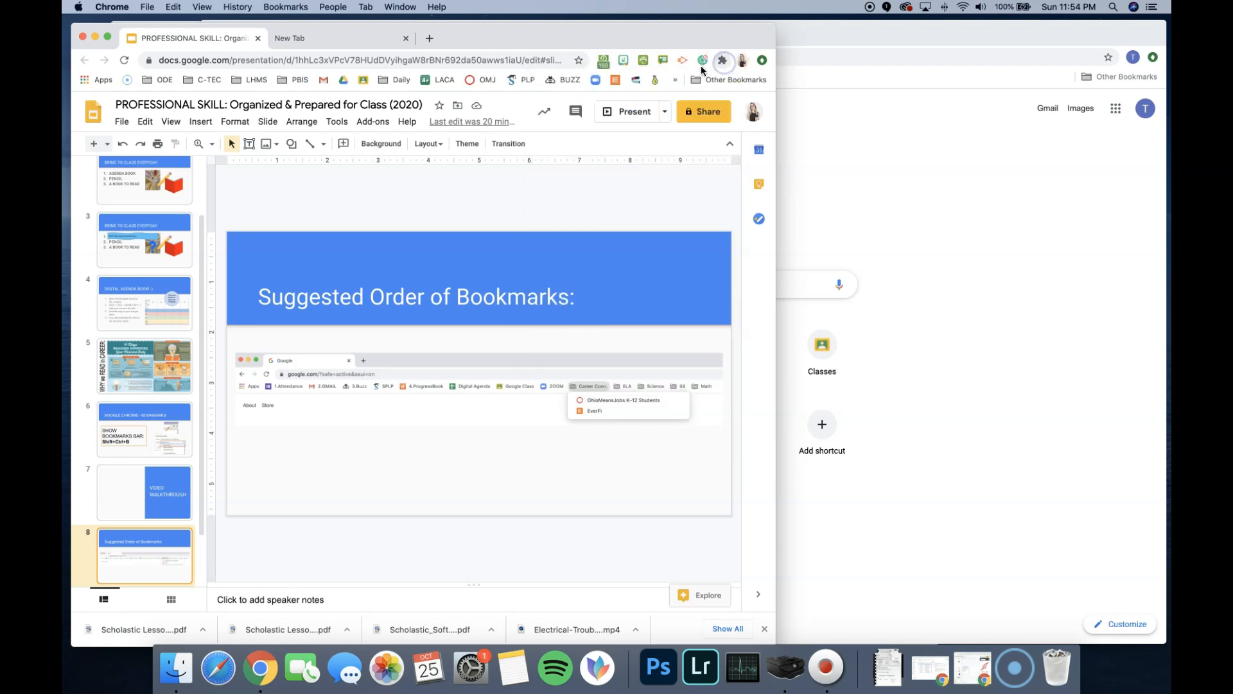
{"action": "left_click", "coordinate": [703, 62]}
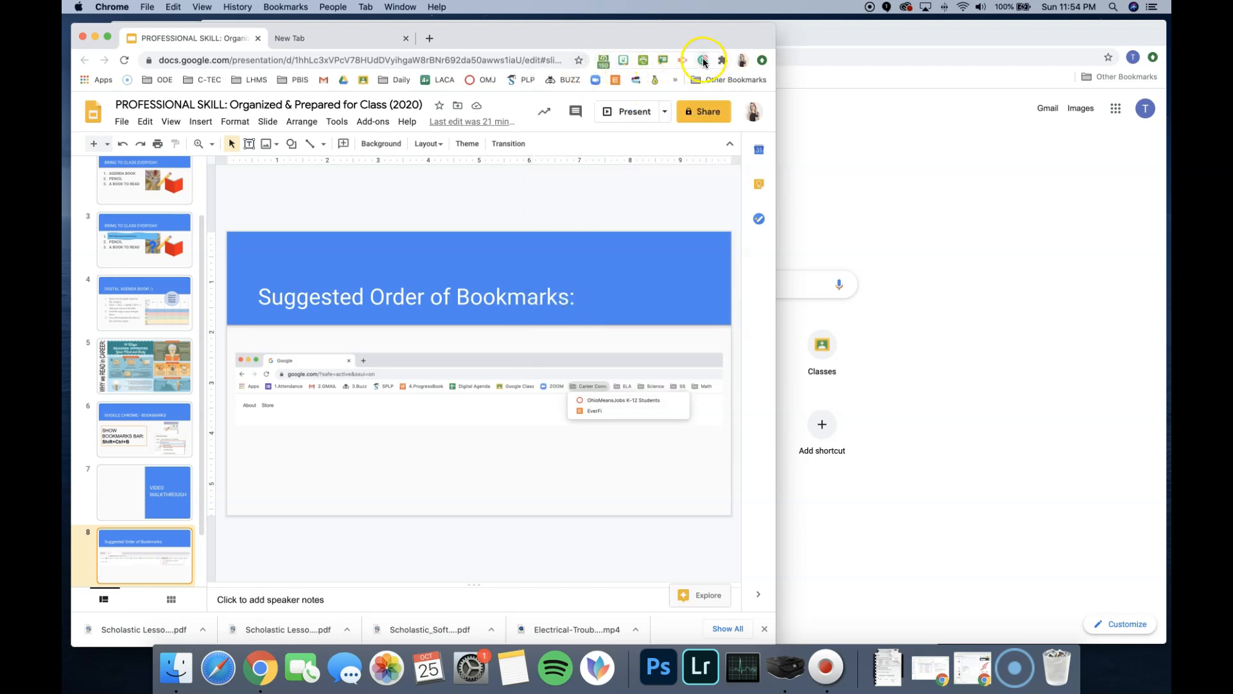
- Open a Guest browsing window from the profile list and shift it clear of the presentation's slide thumbnails
{"action": "left_click", "coordinate": [741, 61]}
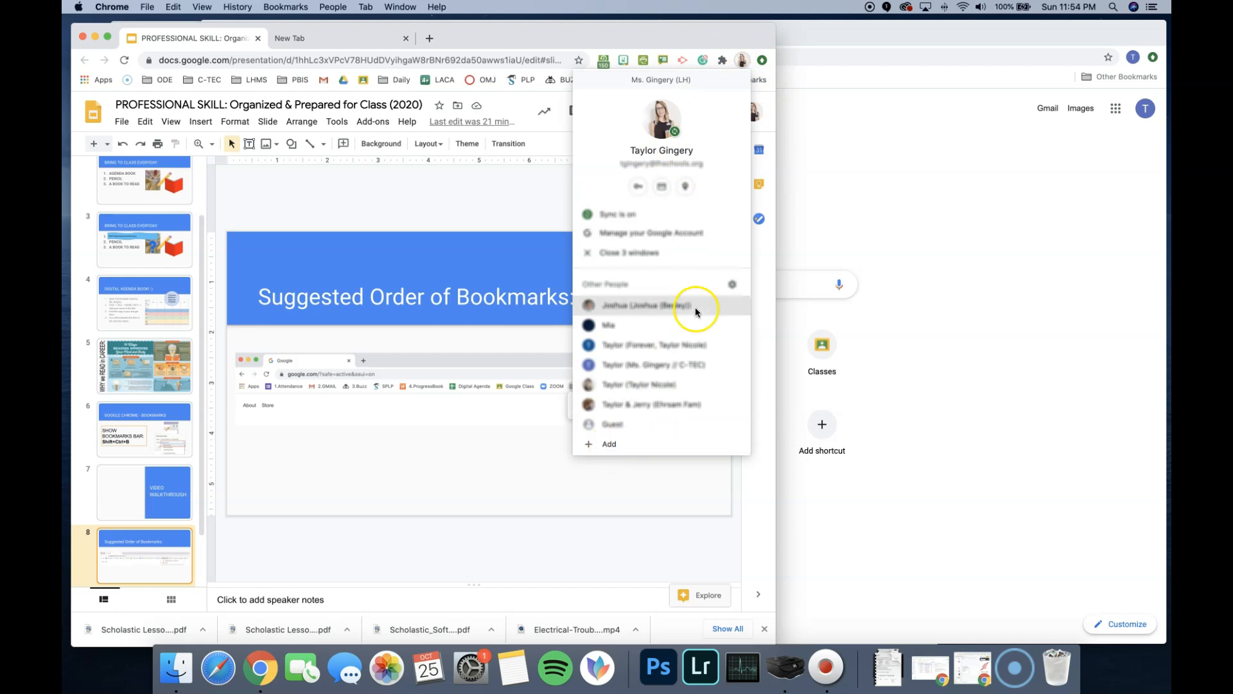
{"action": "left_click", "coordinate": [741, 60]}
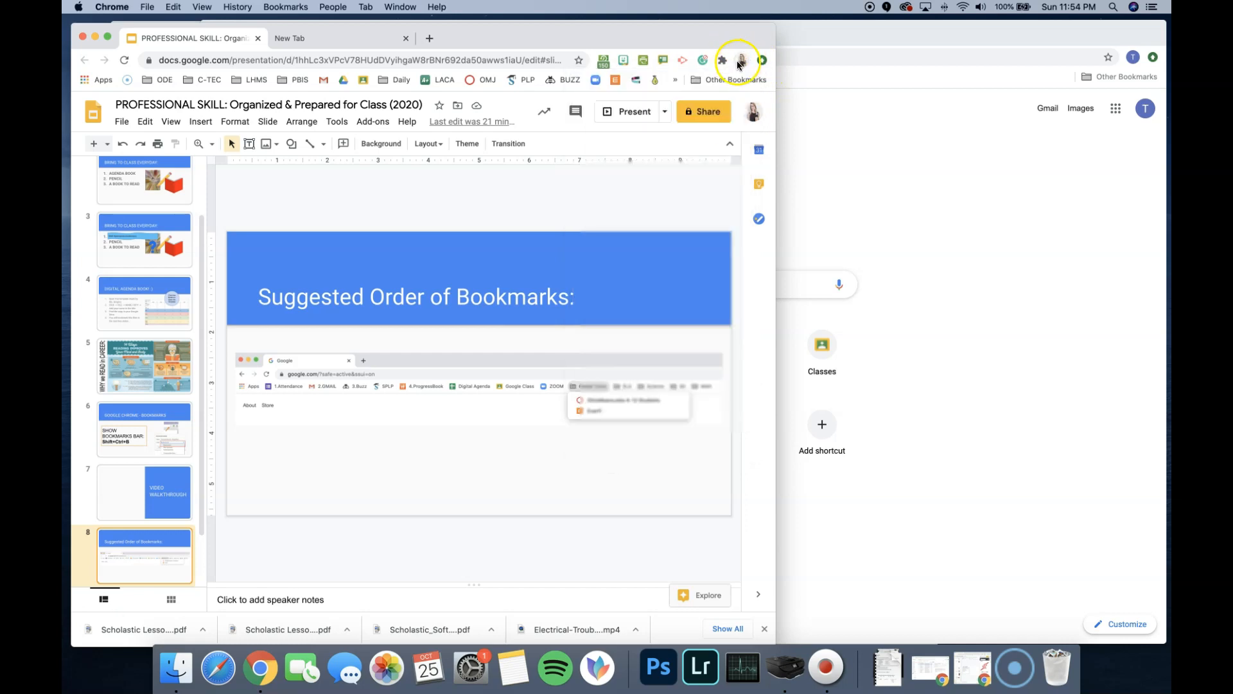
{"action": "left_click", "coordinate": [741, 60]}
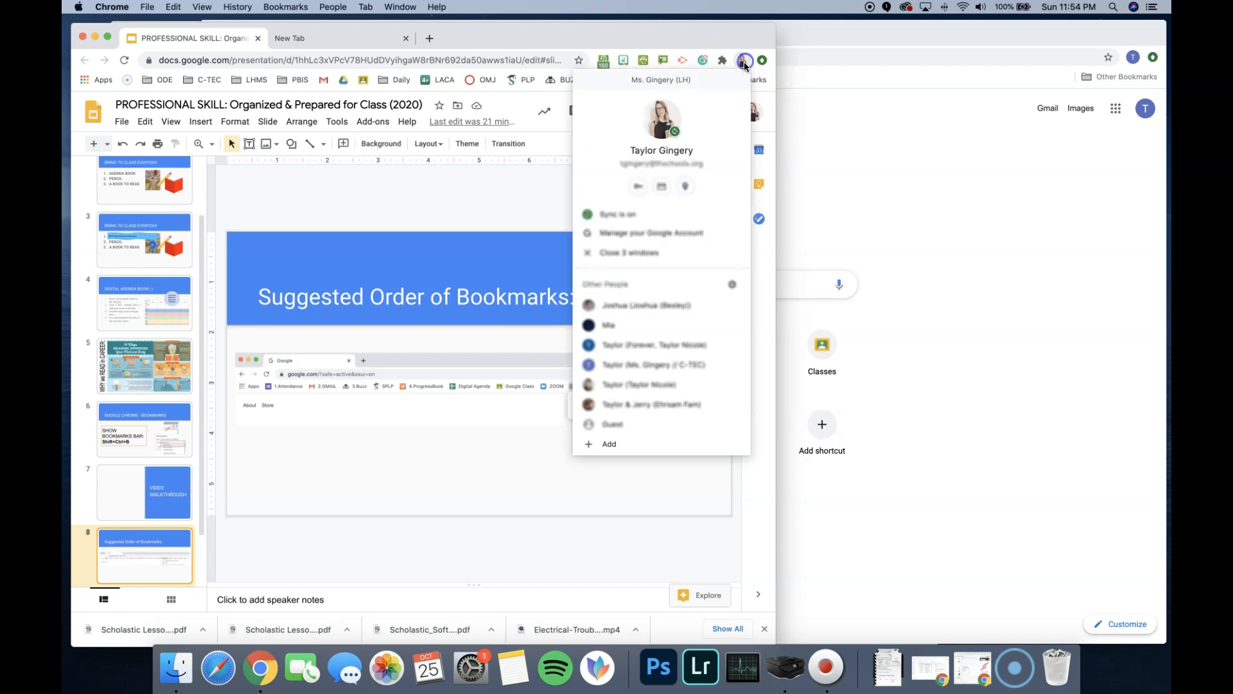
{"action": "left_click", "coordinate": [629, 425]}
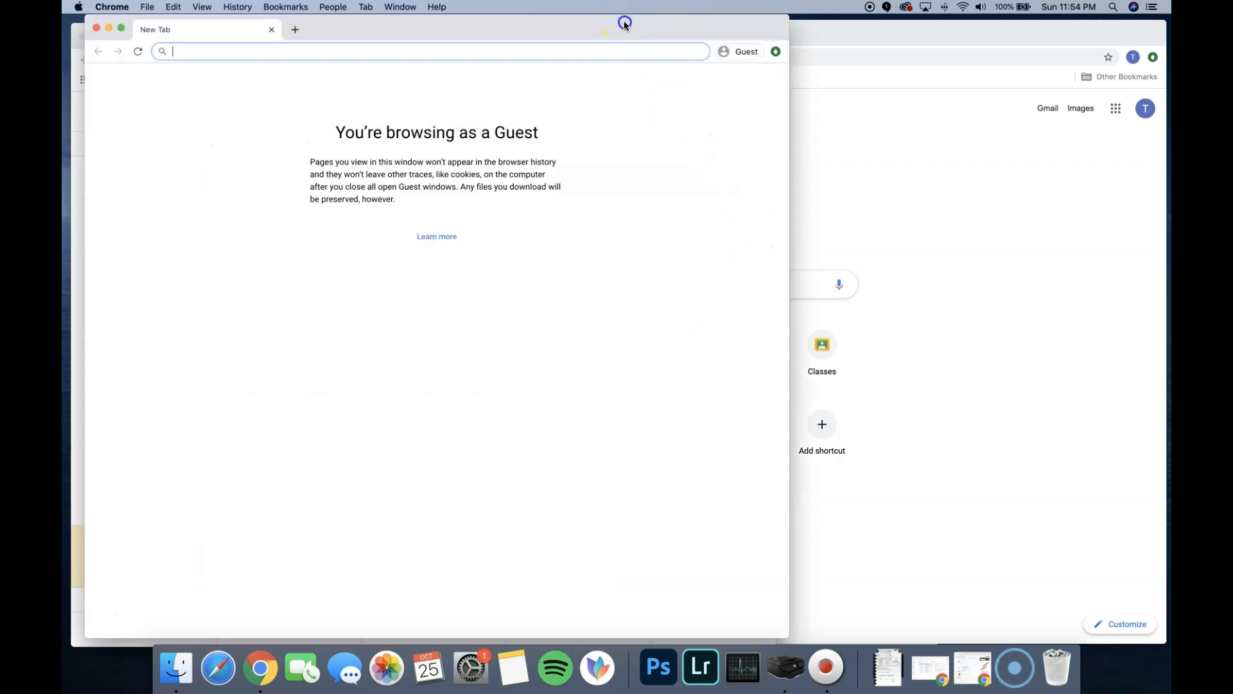
{"action": "left_click_drag", "start_coordinate": [625, 25], "coordinate": [696, 23]}
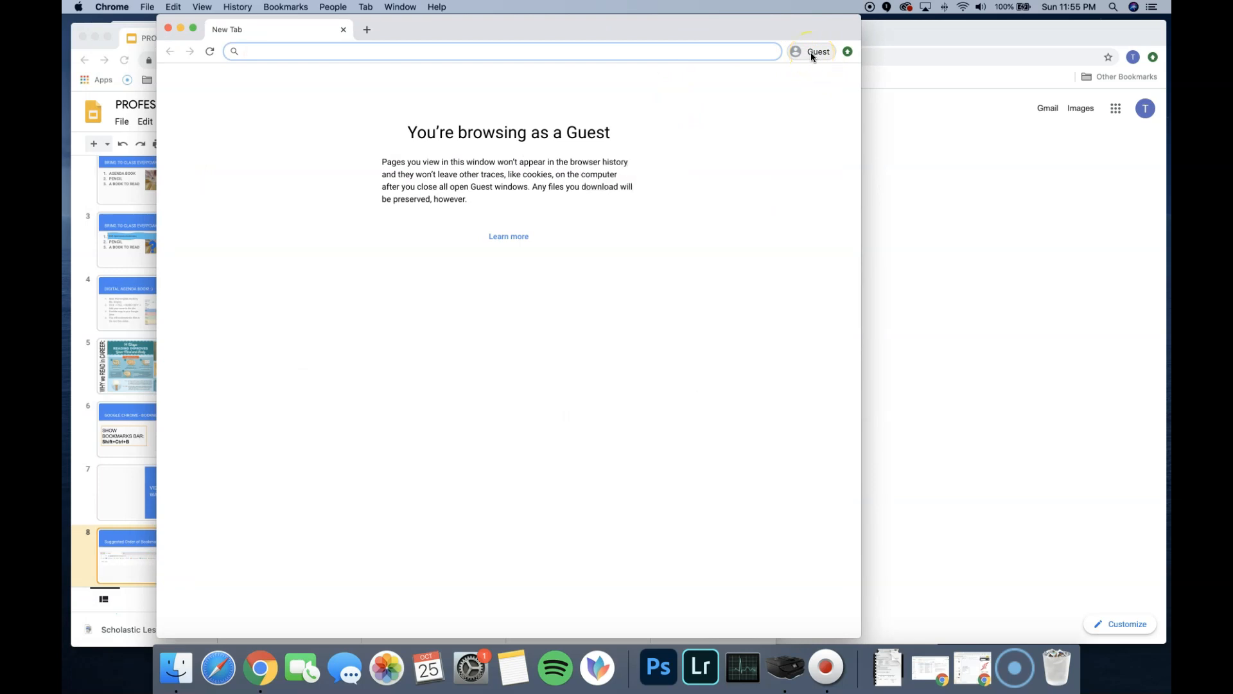
- Check the view options for the bookmarks bar in the Guest window and close that window
{"action": "left_click", "coordinate": [825, 56]}
{"action": "left_click", "coordinate": [821, 53]}
{"action": "left_click", "coordinate": [203, 8]}
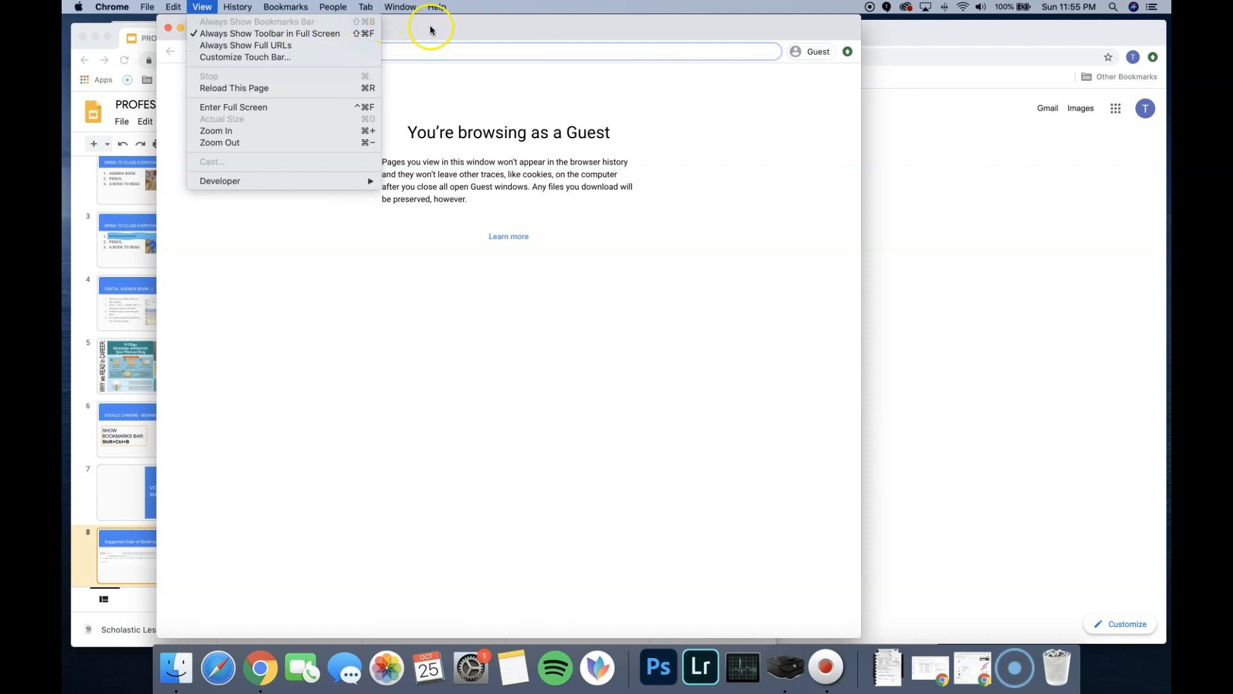
{"action": "left_click", "coordinate": [430, 30]}
{"action": "left_click", "coordinate": [799, 54]}
{"action": "left_click", "coordinate": [768, 41]}
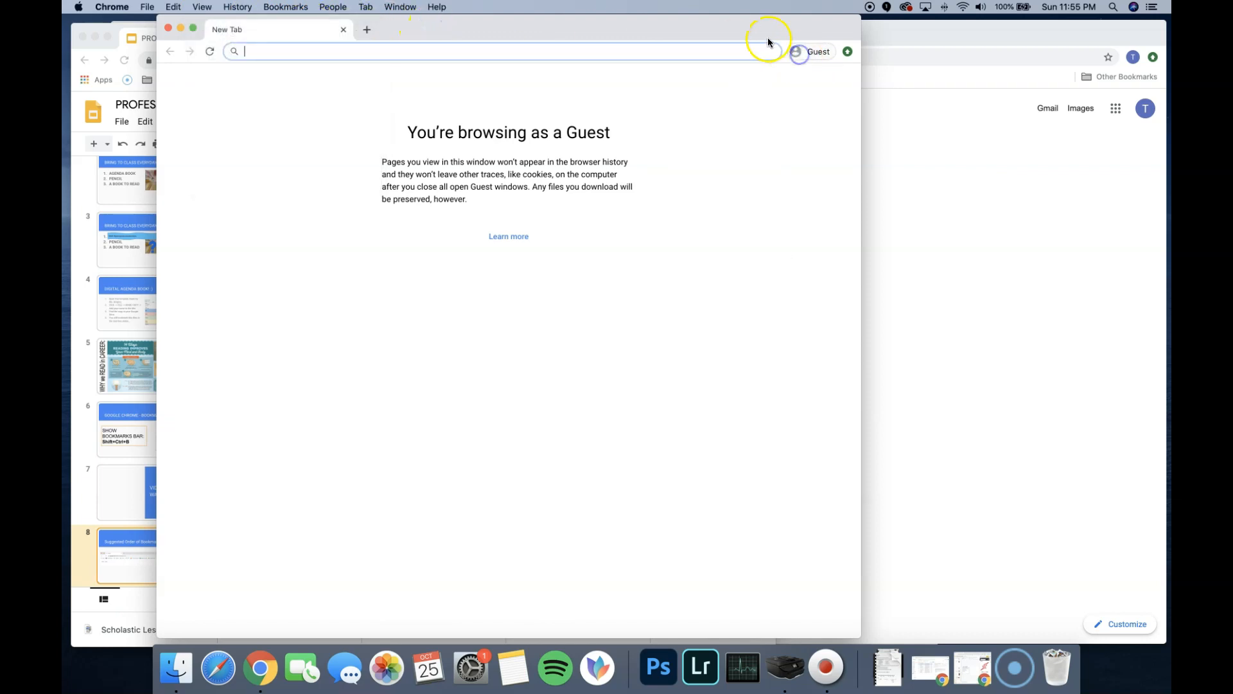
{"action": "left_click_drag", "start_coordinate": [494, 38], "coordinate": [442, 41]}
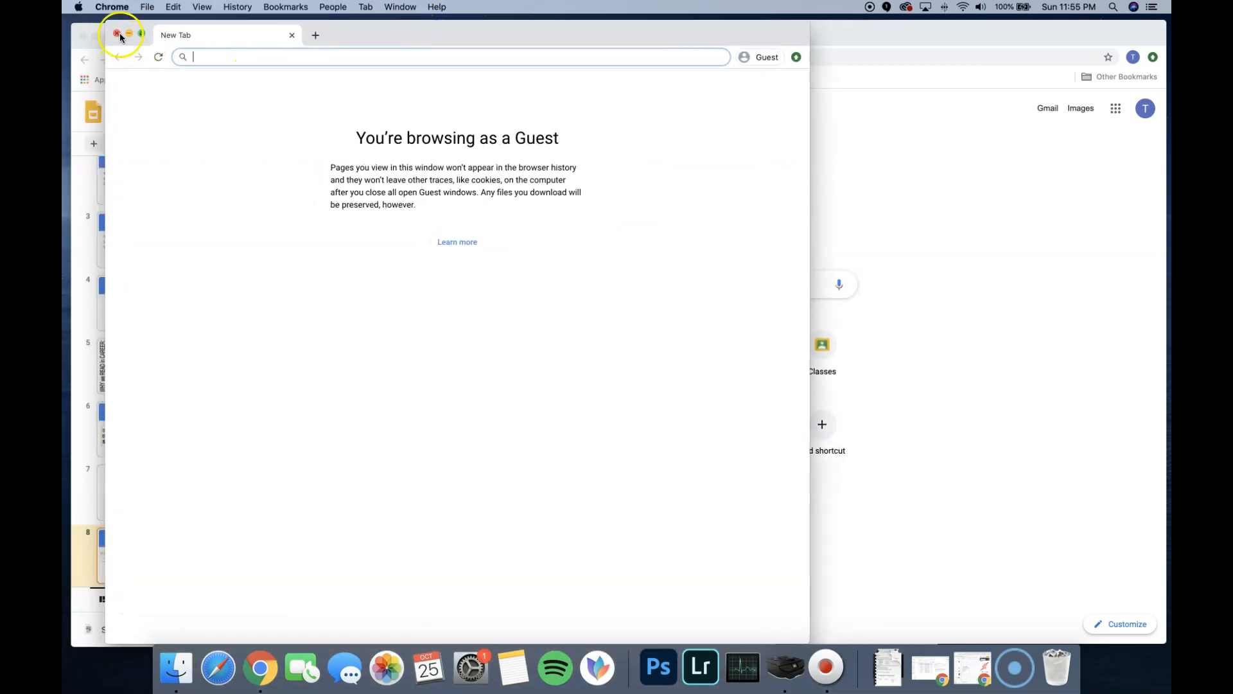
{"action": "left_click", "coordinate": [118, 36]}
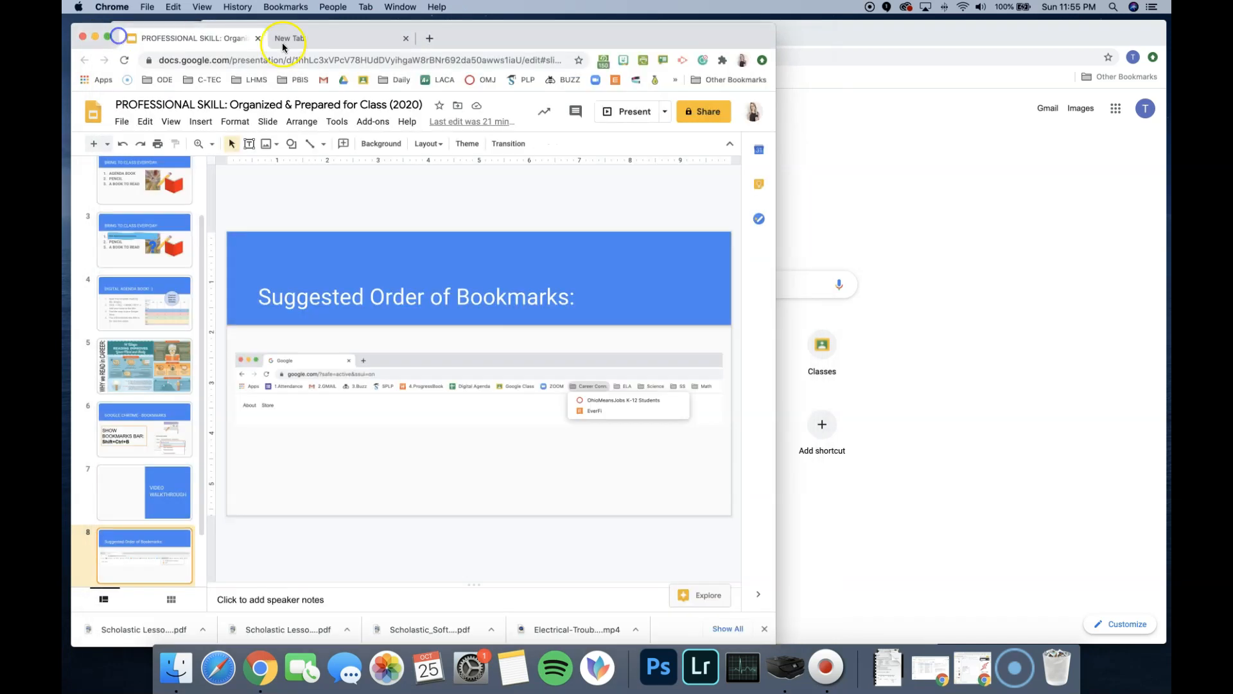
- Check which account profile is signed in for the presentation's browser window
{"action": "left_click", "coordinate": [699, 37]}
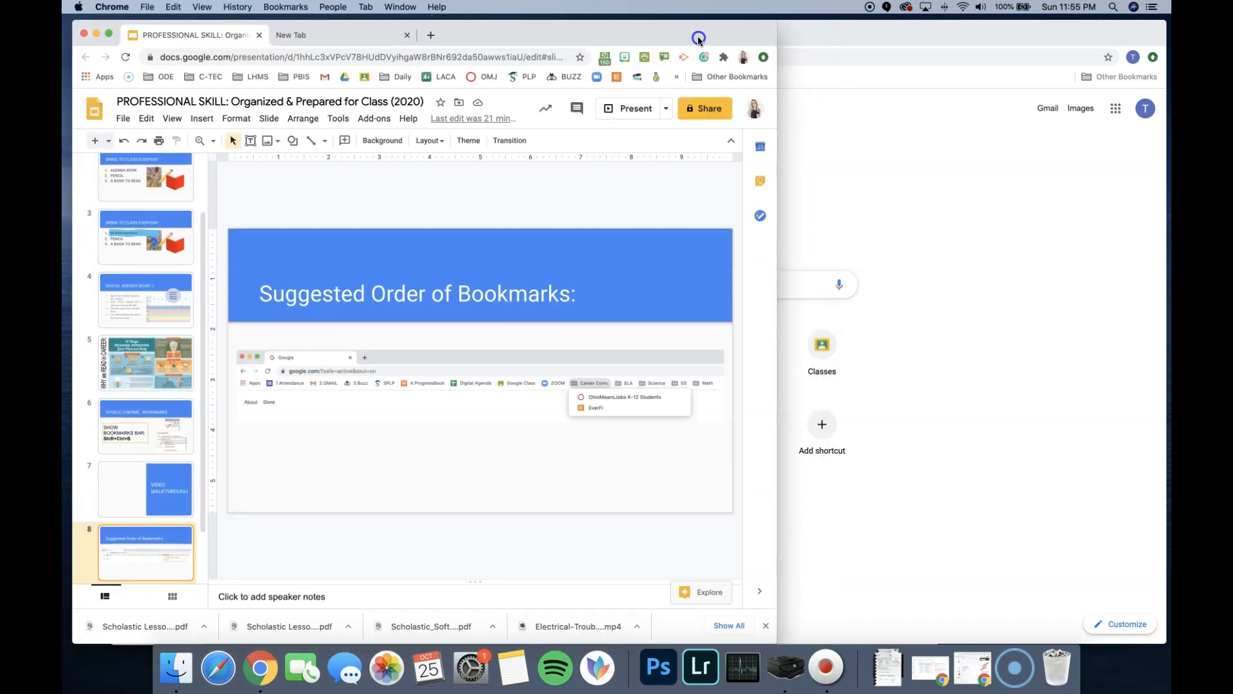
{"action": "left_click", "coordinate": [744, 56]}
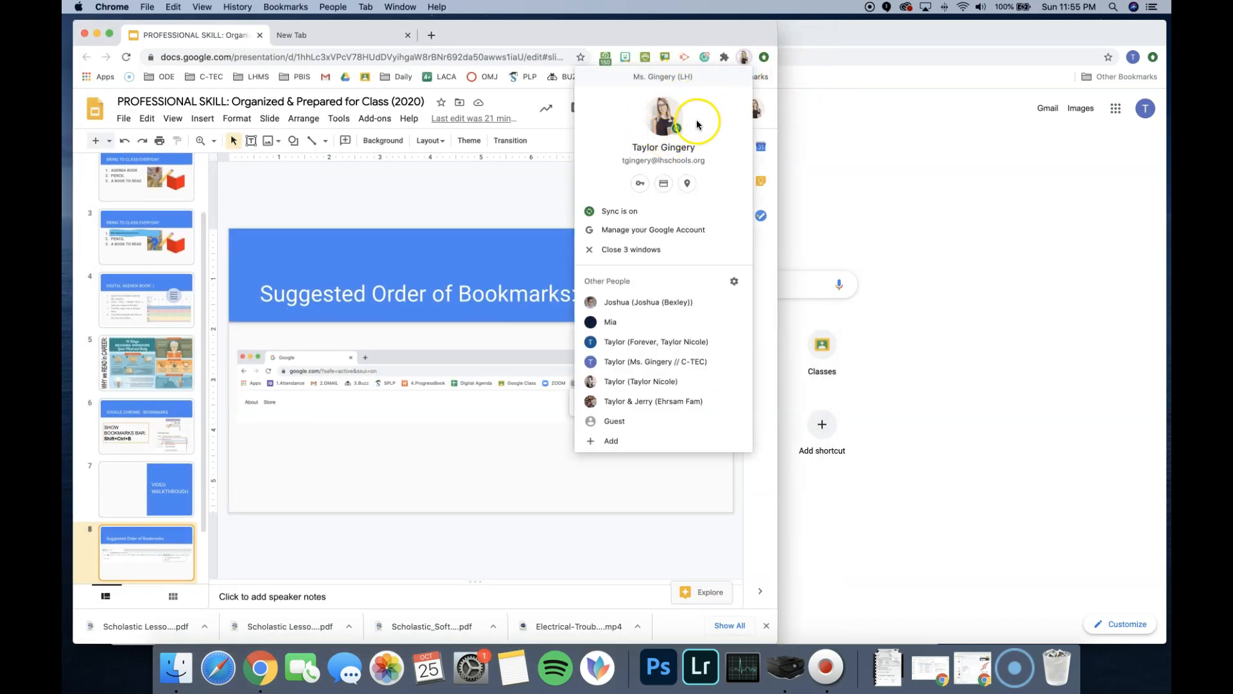
{"action": "left_click", "coordinate": [712, 32]}
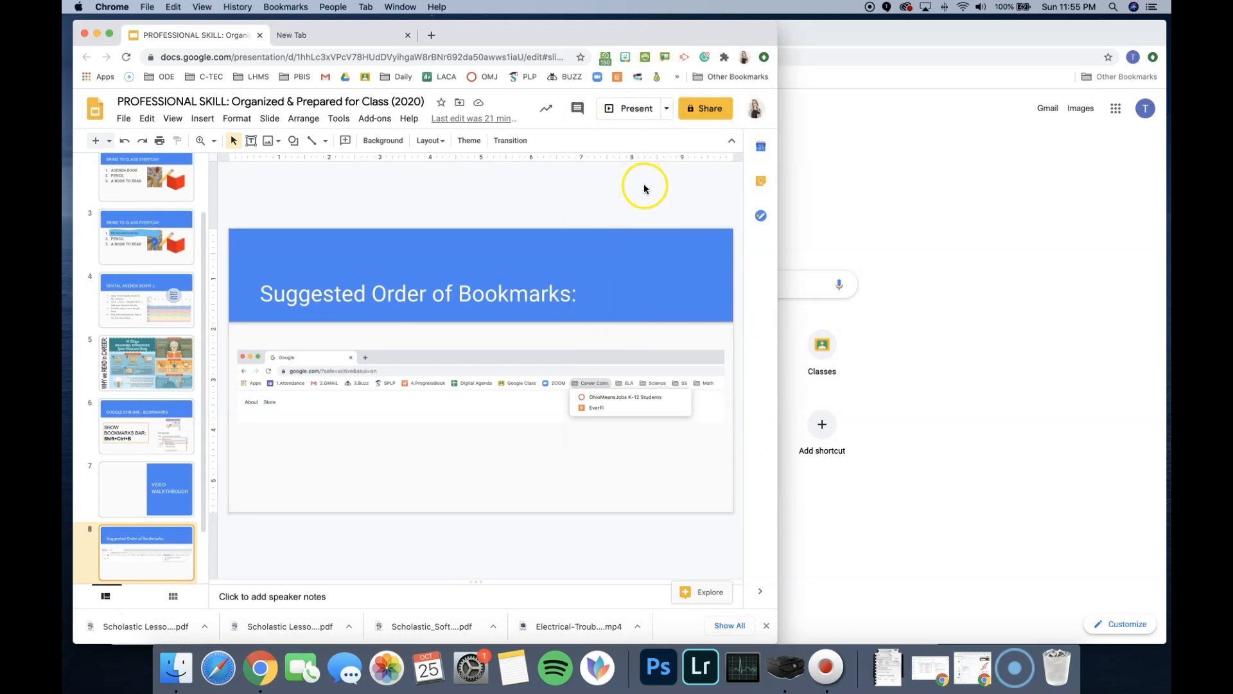
- Look through the Suggested Order of Bookmarks slide and the bookmark link table on slide 9
{"action": "scroll", "coordinate": [638, 172], "scroll_direction": "up", "scroll_amount": 1}
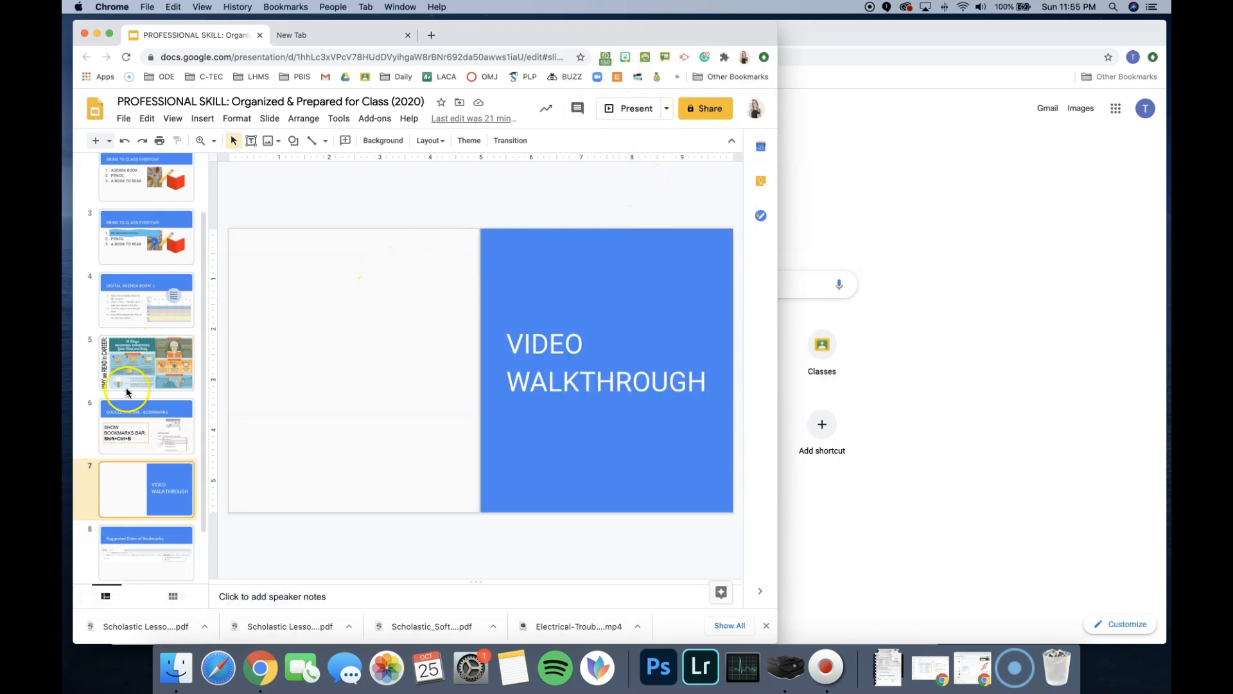
{"action": "left_click", "coordinate": [153, 562]}
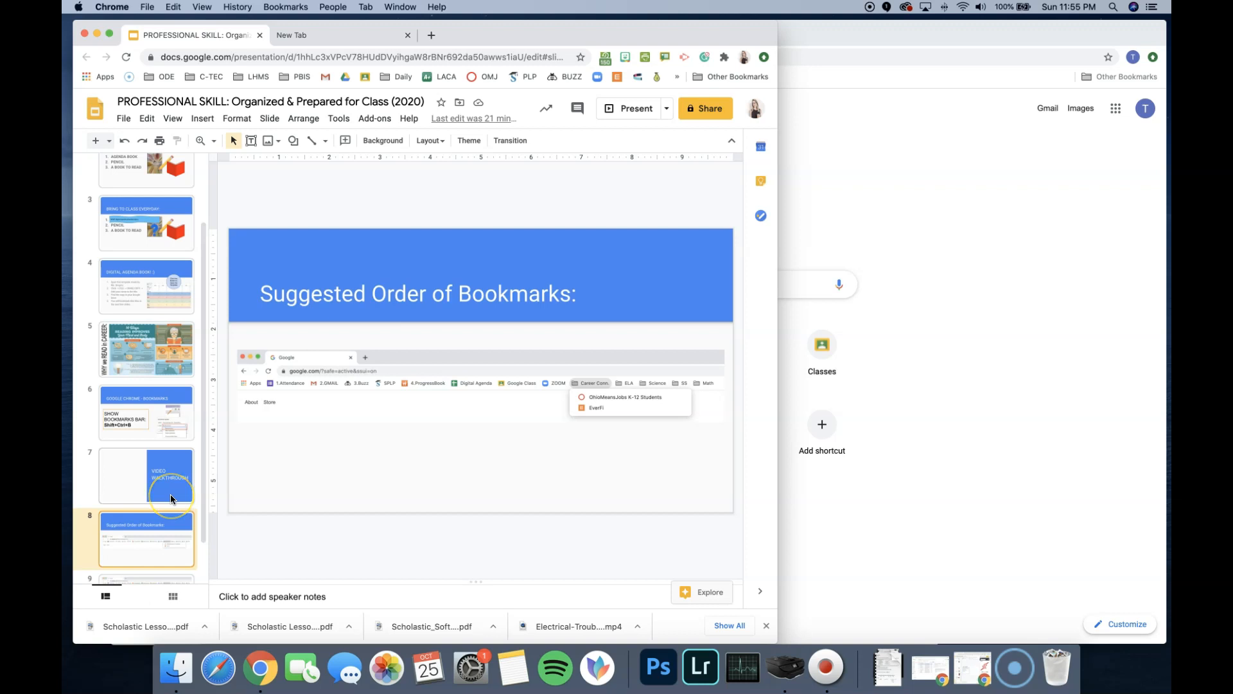
{"action": "scroll", "coordinate": [171, 495], "scroll_direction": "down", "scroll_amount": 1}
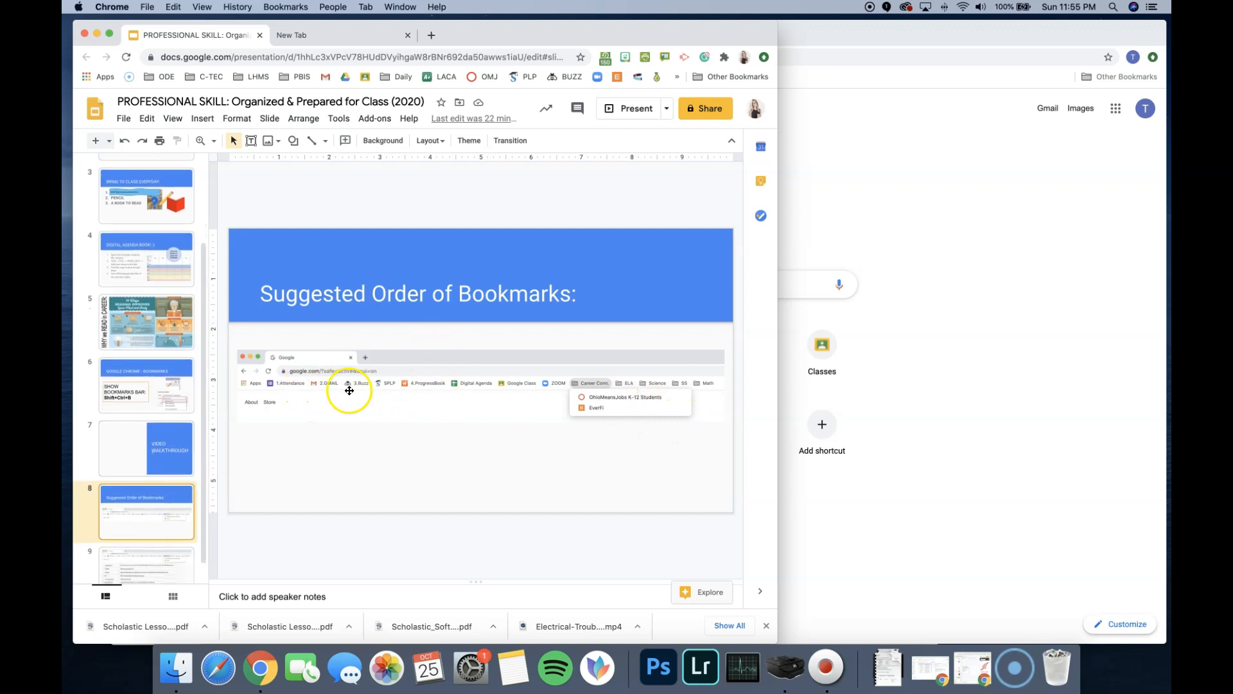
{"action": "scroll", "coordinate": [389, 391], "scroll_direction": "down", "scroll_amount": 1}
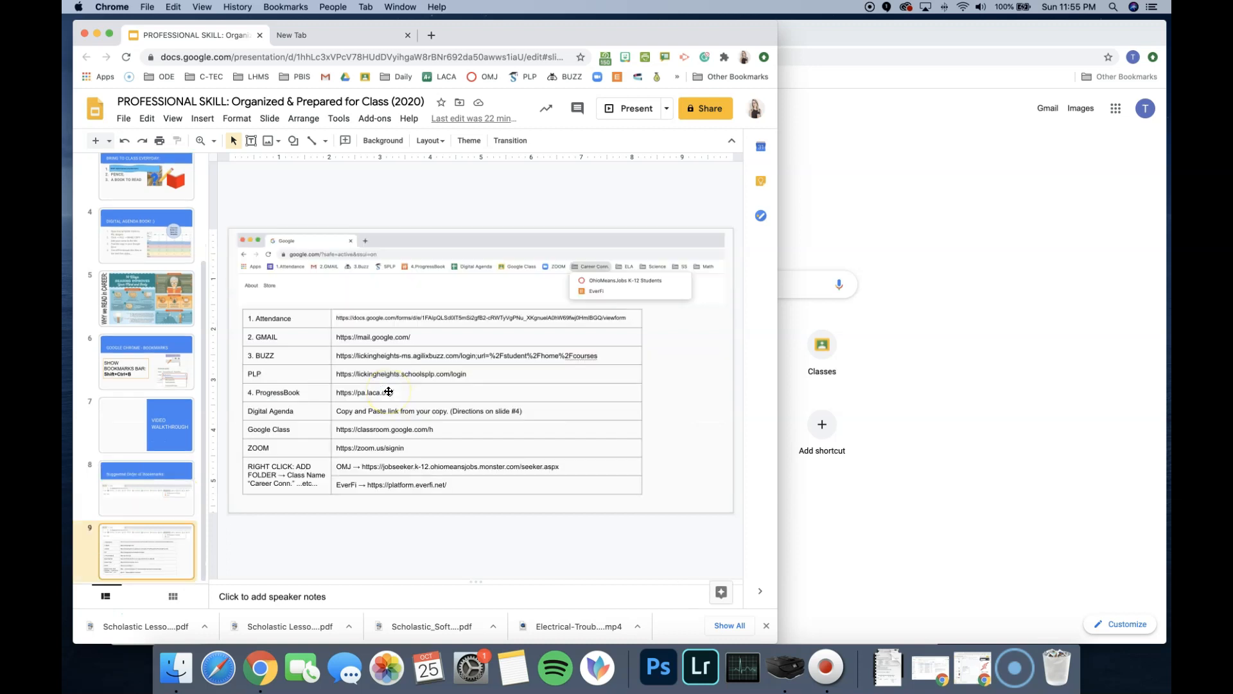
{"action": "left_click", "coordinate": [110, 490]}
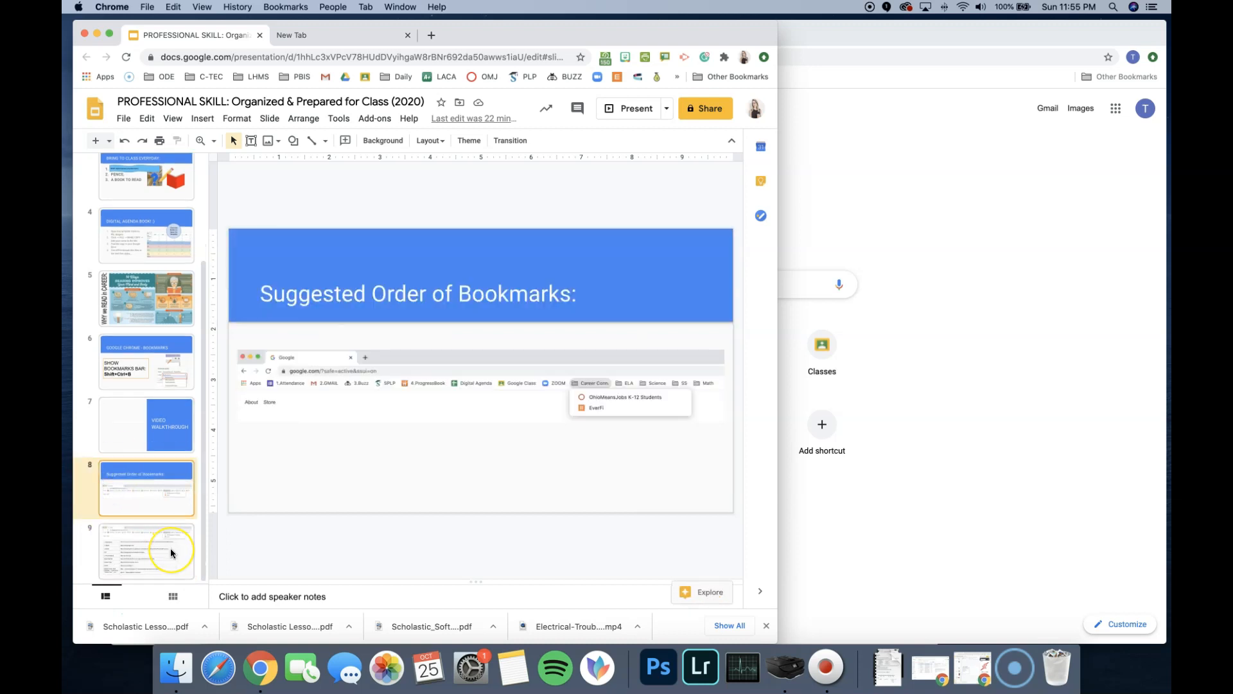
{"action": "left_click", "coordinate": [171, 548]}
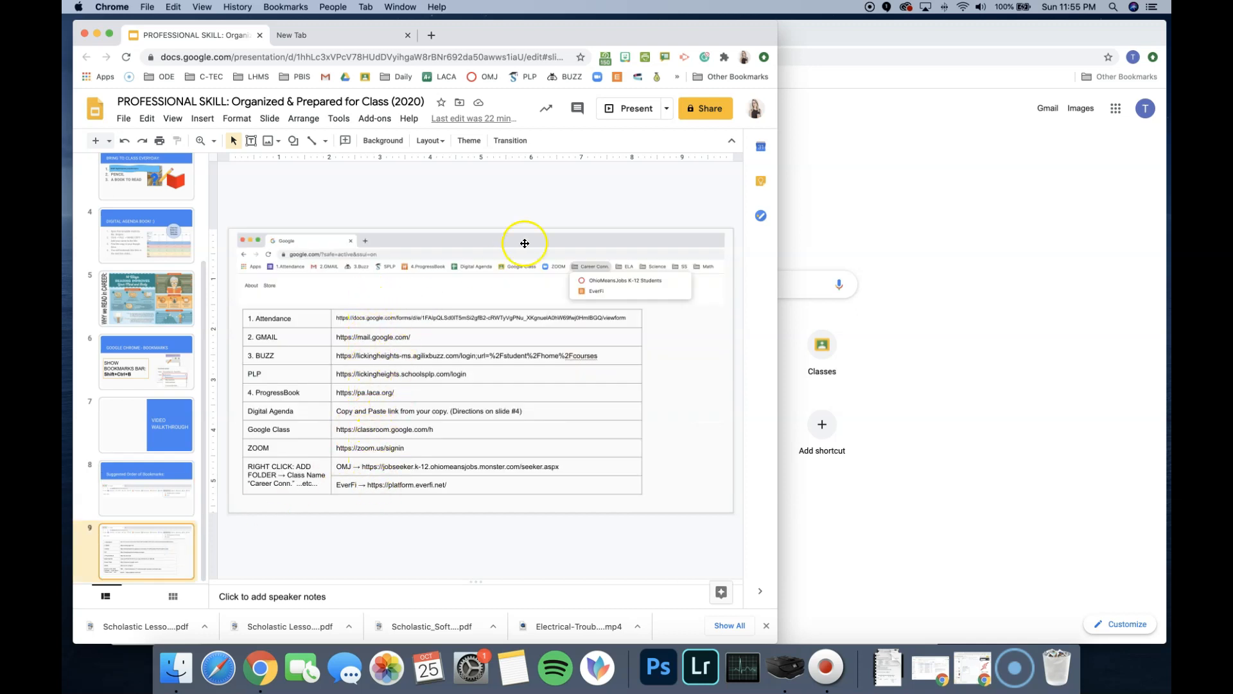
- Bring the new-tab browser window to the front and examine the Student Setup folder in Other Bookmarks
{"action": "left_click", "coordinate": [898, 174]}
{"action": "left_click_drag", "start_coordinate": [587, 35], "coordinate": [598, 31]}
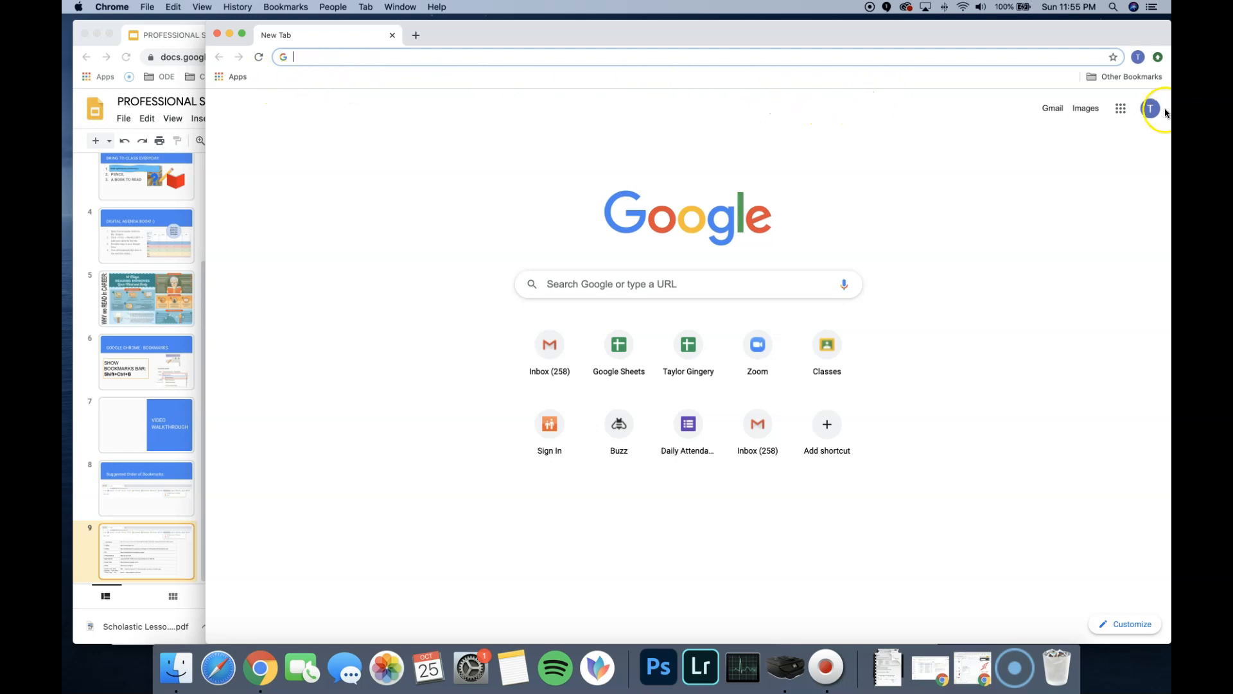
{"action": "left_click", "coordinate": [1127, 77]}
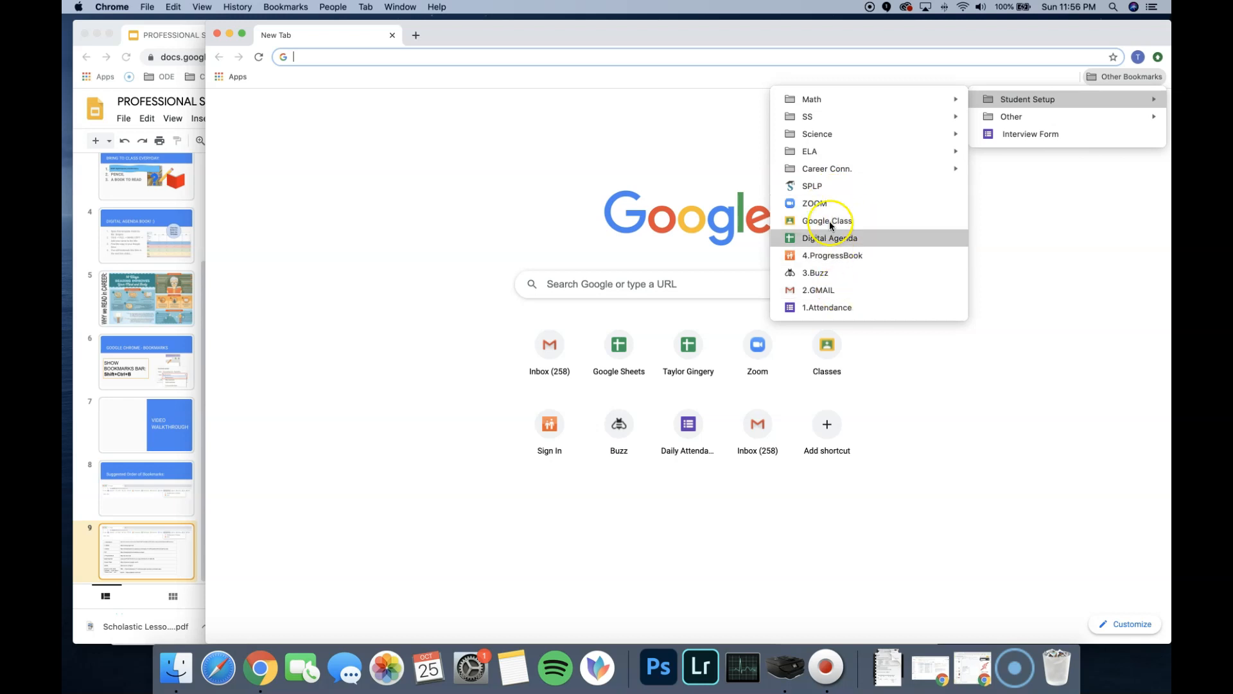
{"action": "left_click", "coordinate": [1038, 133]}
{"action": "left_click_drag", "start_coordinate": [1038, 133], "coordinate": [801, 79]}
{"action": "left_click_drag", "start_coordinate": [291, 76], "coordinate": [1092, 80]}
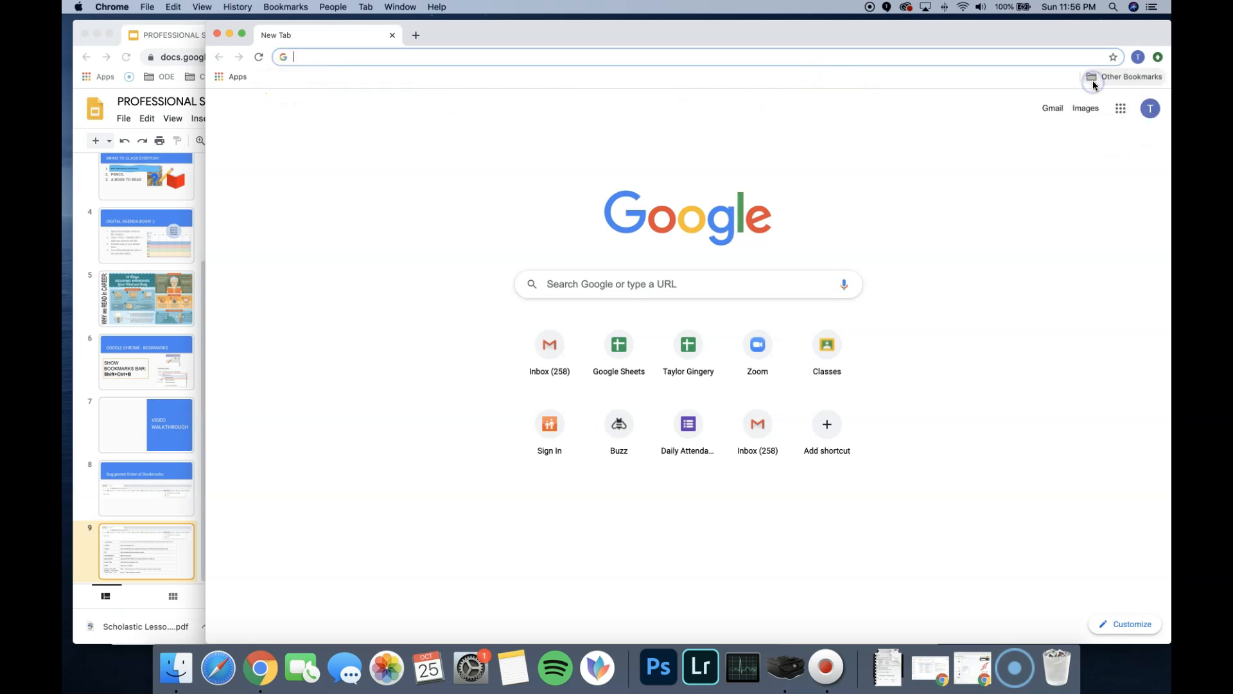
{"action": "left_click", "coordinate": [1095, 83]}
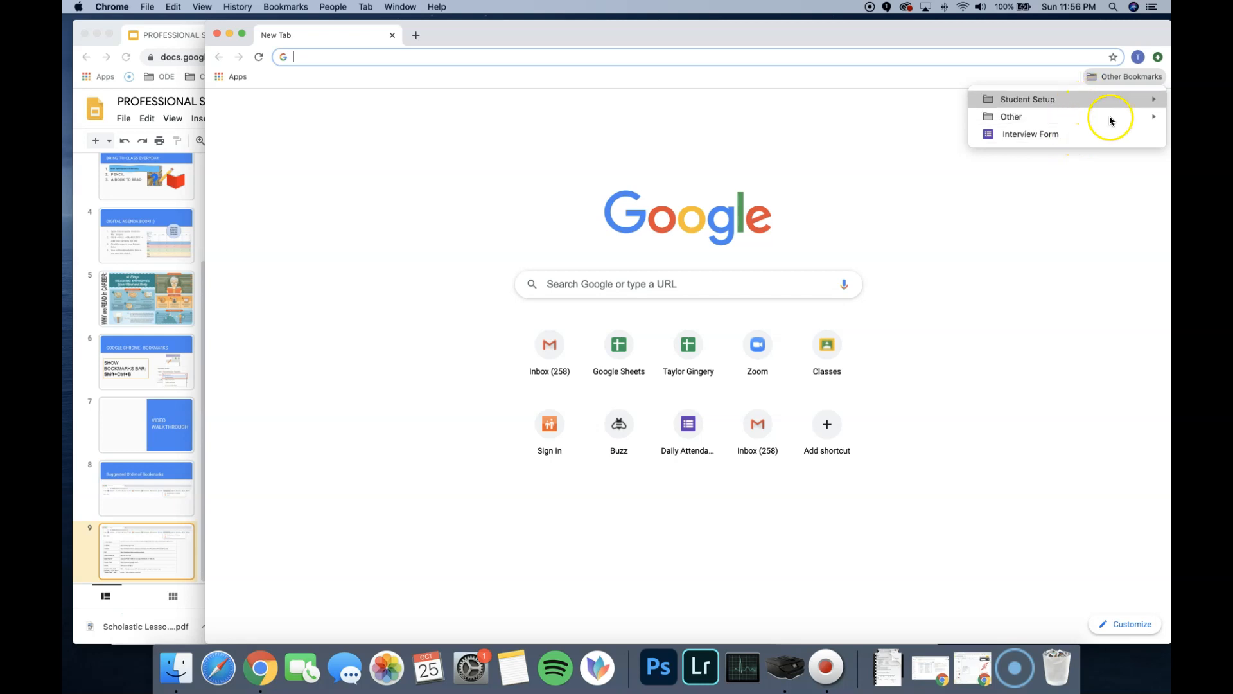
{"action": "left_click", "coordinate": [1095, 196]}
{"action": "left_click", "coordinate": [1124, 76]}
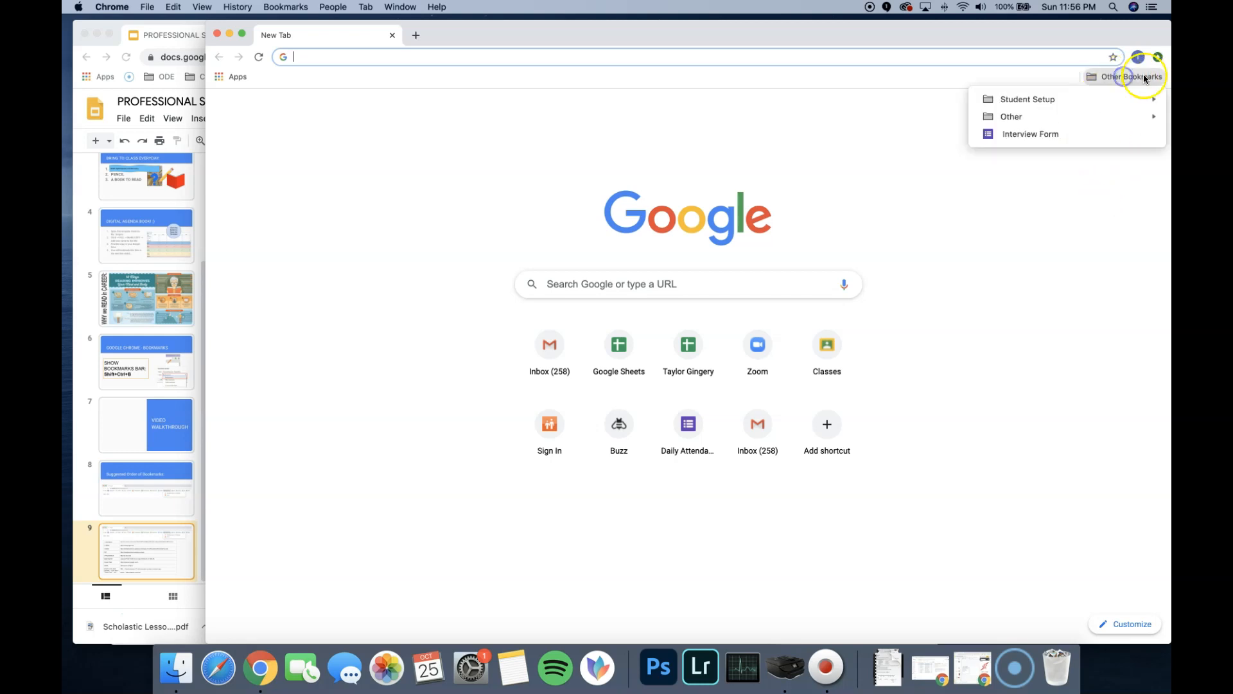
{"action": "left_click", "coordinate": [1066, 222]}
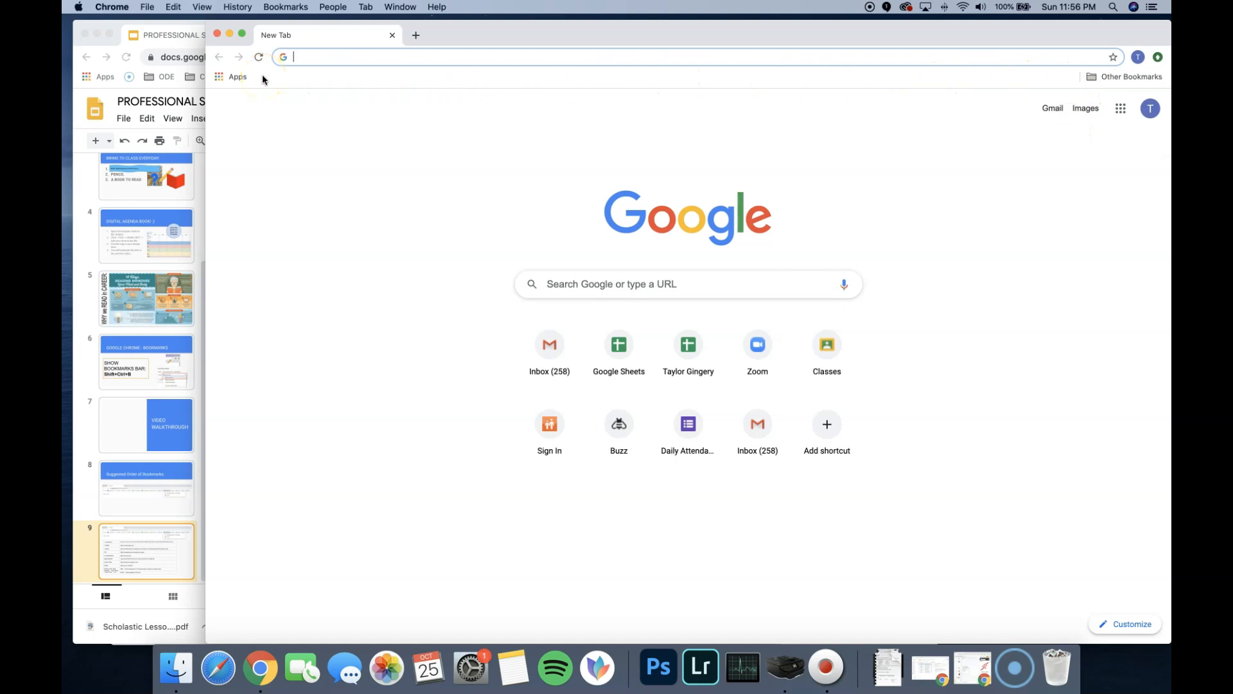
- Toggle the Always Show Bookmarks Bar option for the new-tab window
{"action": "left_click", "coordinate": [366, 58]}
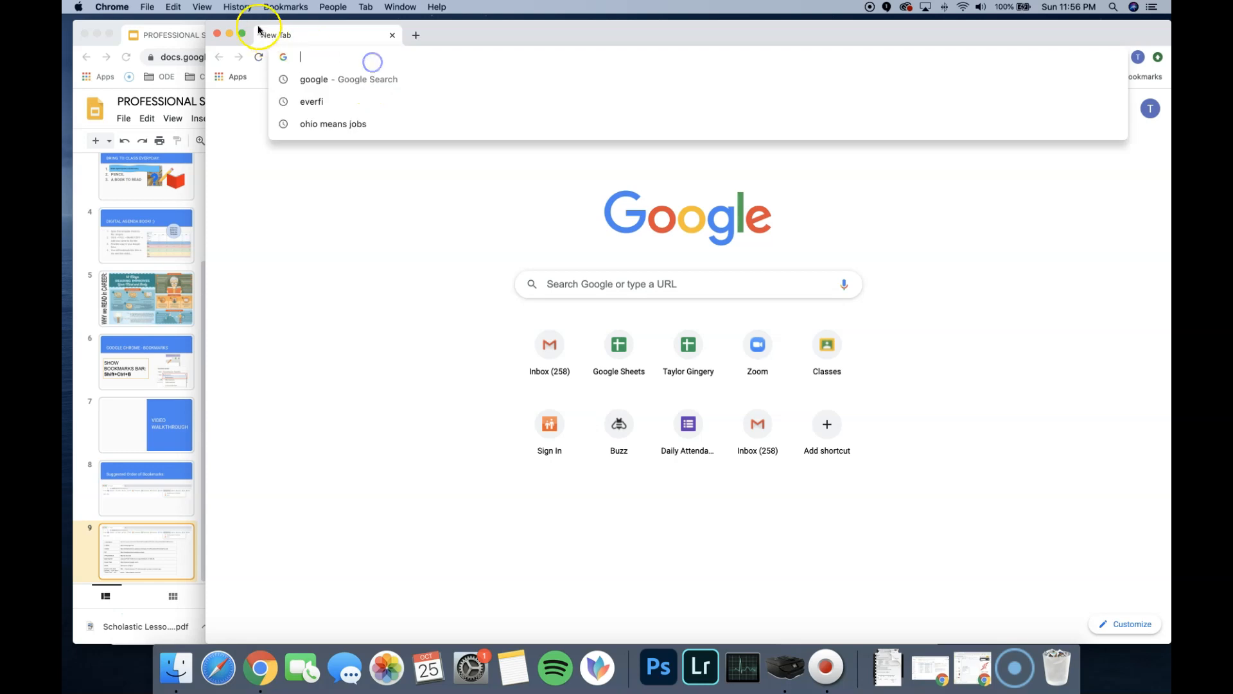
{"action": "left_click", "coordinate": [203, 7]}
{"action": "left_click", "coordinate": [221, 22]}
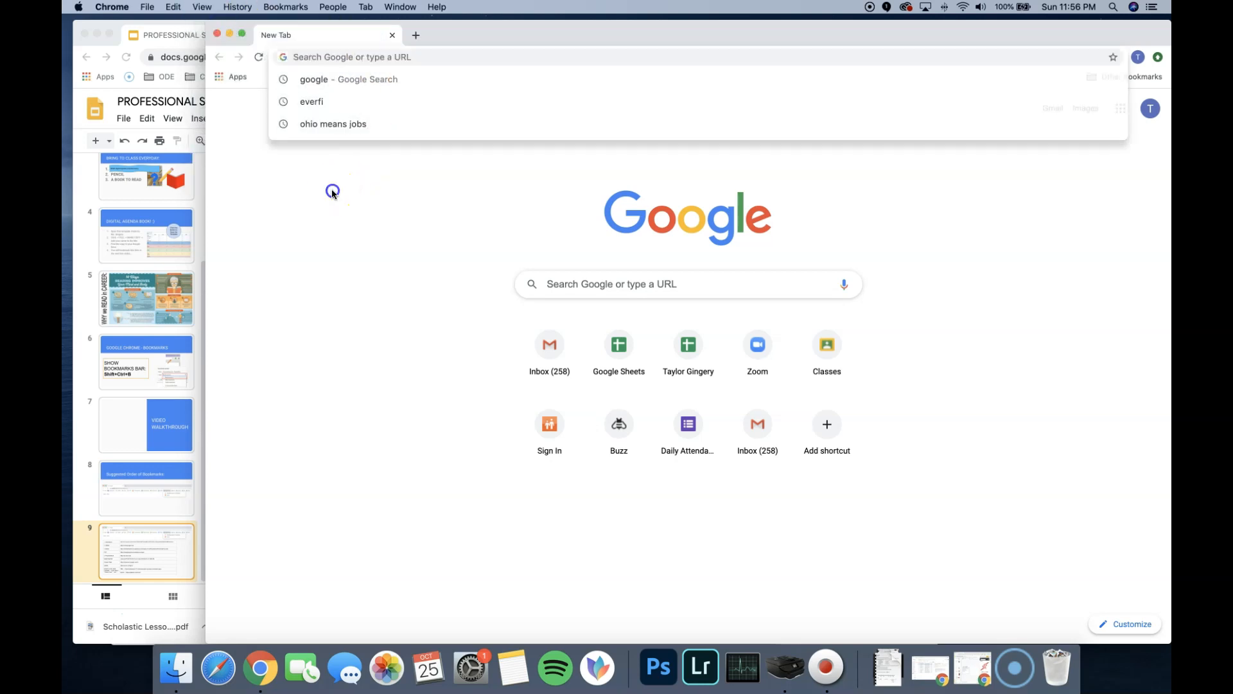
- Copy the Attendance link from the table on slide 9 and load it in the new-tab window
{"action": "left_click", "coordinate": [200, 203]}
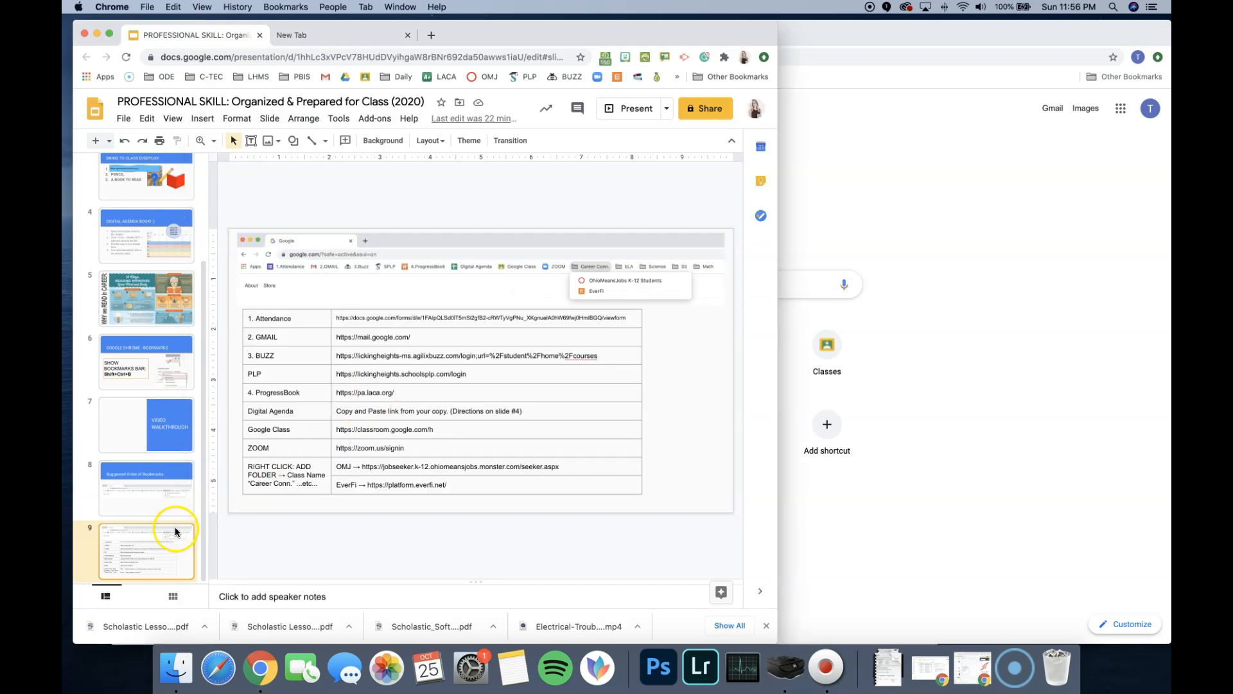
{"action": "left_click", "coordinate": [322, 319]}
{"action": "left_click", "coordinate": [349, 322]}
{"action": "left_click_drag", "start_coordinate": [629, 317], "coordinate": [401, 324]}
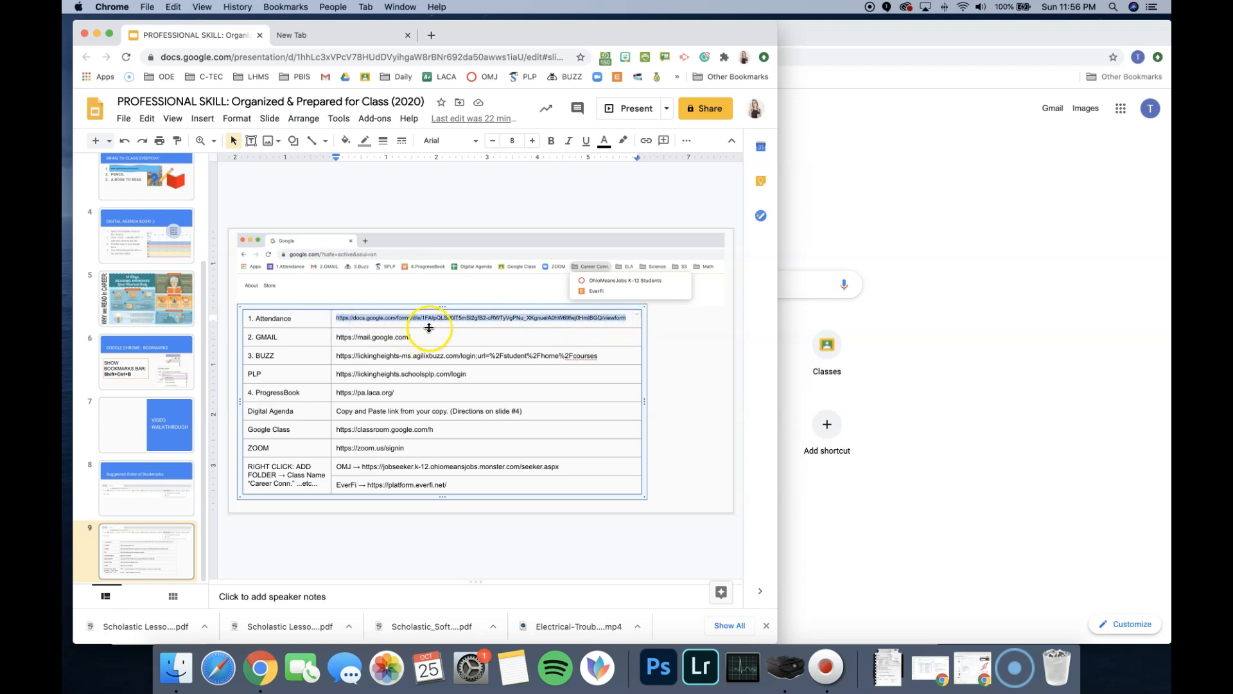
{"action": "left_click", "coordinate": [971, 274]}
{"action": "left_click", "coordinate": [437, 61]}
{"action": "type", "text": "https://docs.google.com/forms/d/e/1FAIpQLSd0iT5mSi2gfB2-cRWTyVgPNu_XKgnuelA0hW69fwj0HmIBGQ/viewform"}
{"action": "key", "text": "Return"}
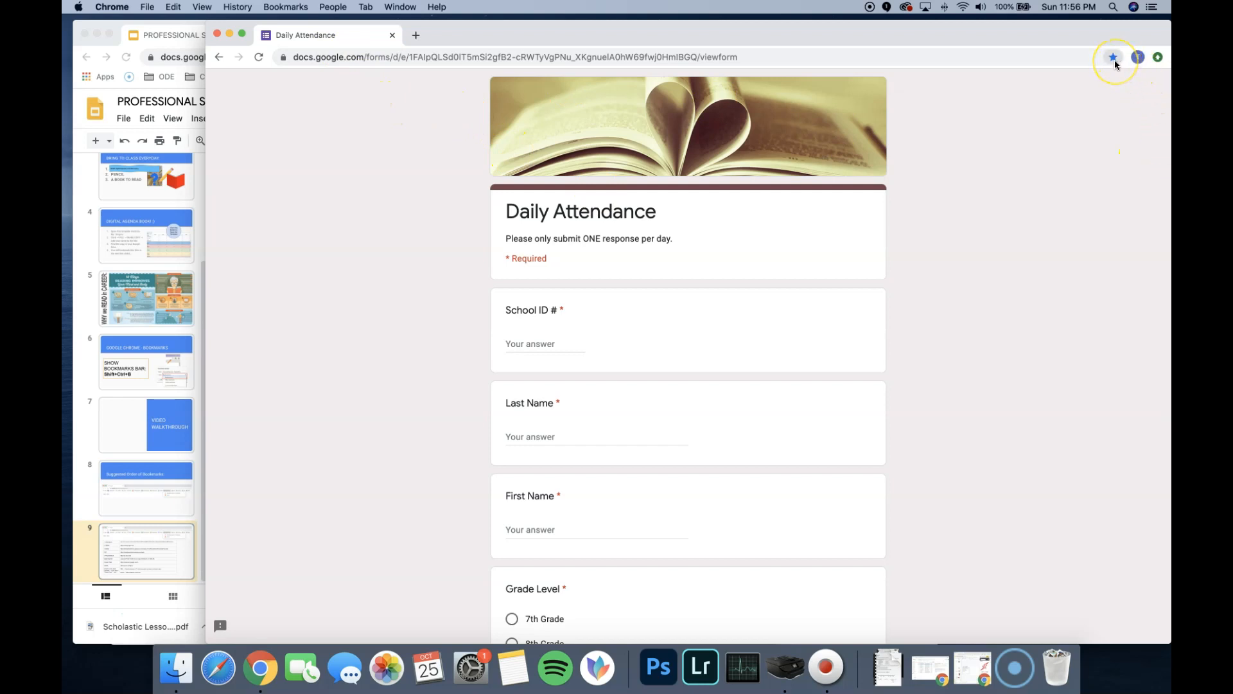
- Show the bookmarks bar and move the 1.Attendance bookmark for the Daily Attendance form into the Bookmarks Bar folder
{"action": "key", "text": "super+shift+b"}
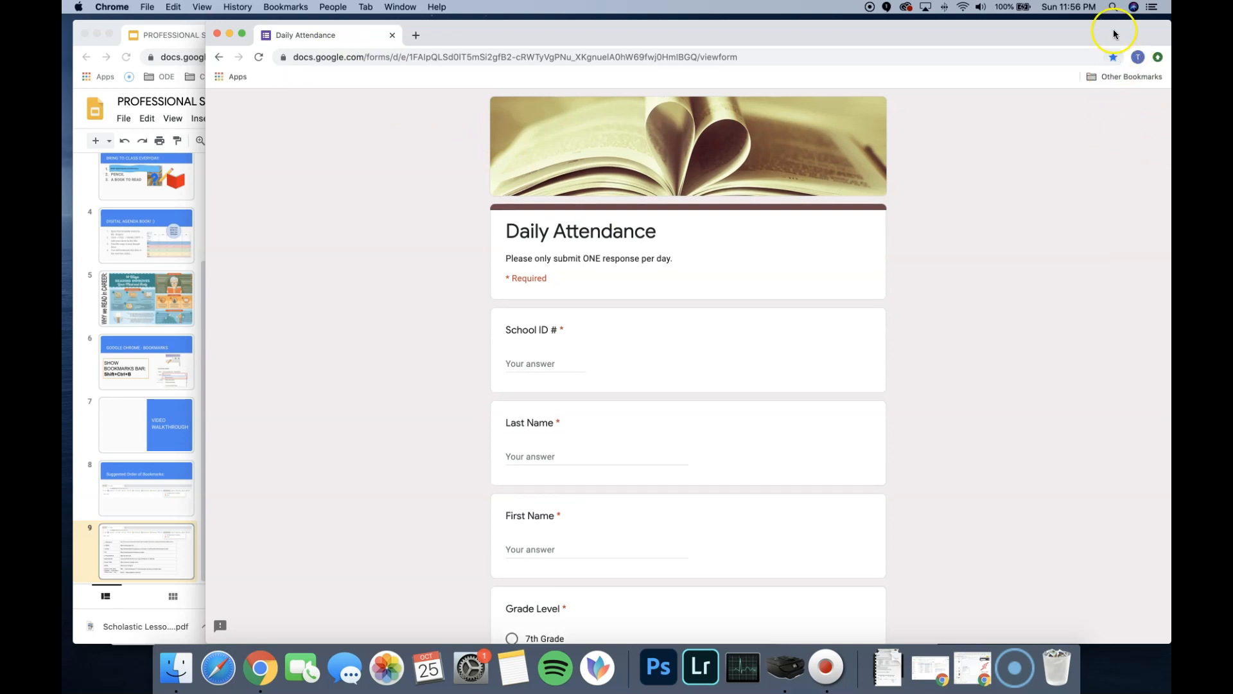
{"action": "left_click", "coordinate": [1112, 60]}
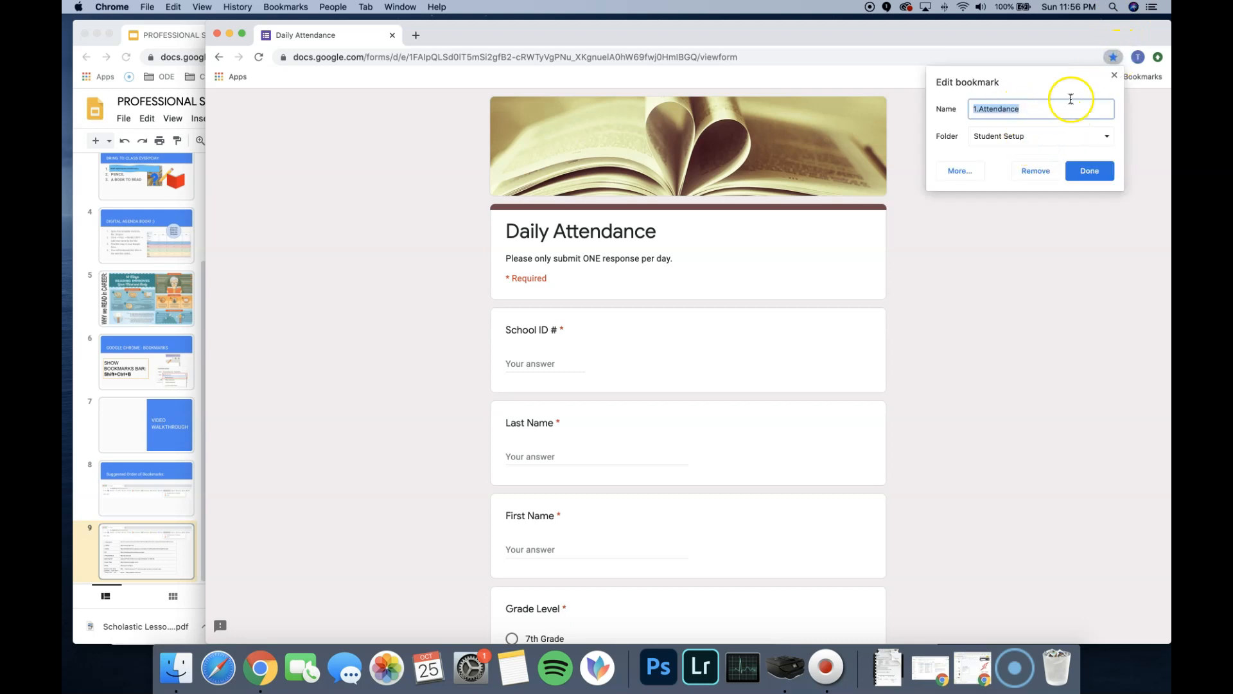
{"action": "left_click", "coordinate": [1033, 110]}
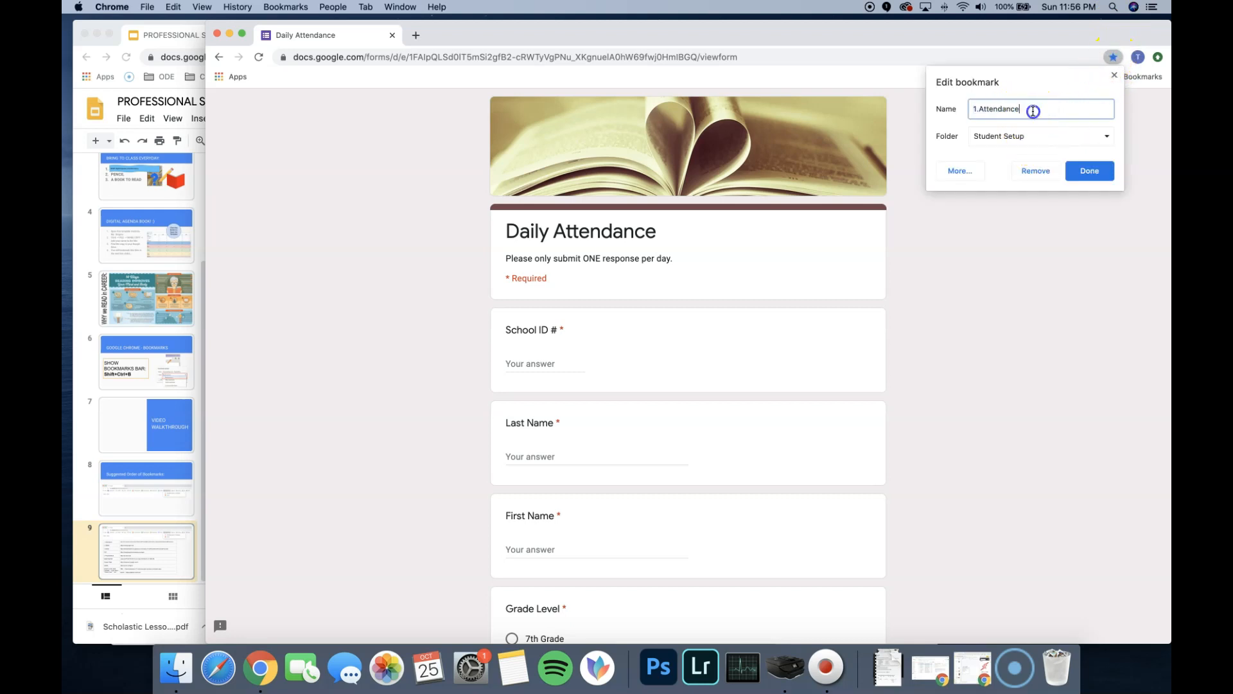
{"action": "left_click", "coordinate": [979, 111]}
{"action": "left_click", "coordinate": [1027, 136]}
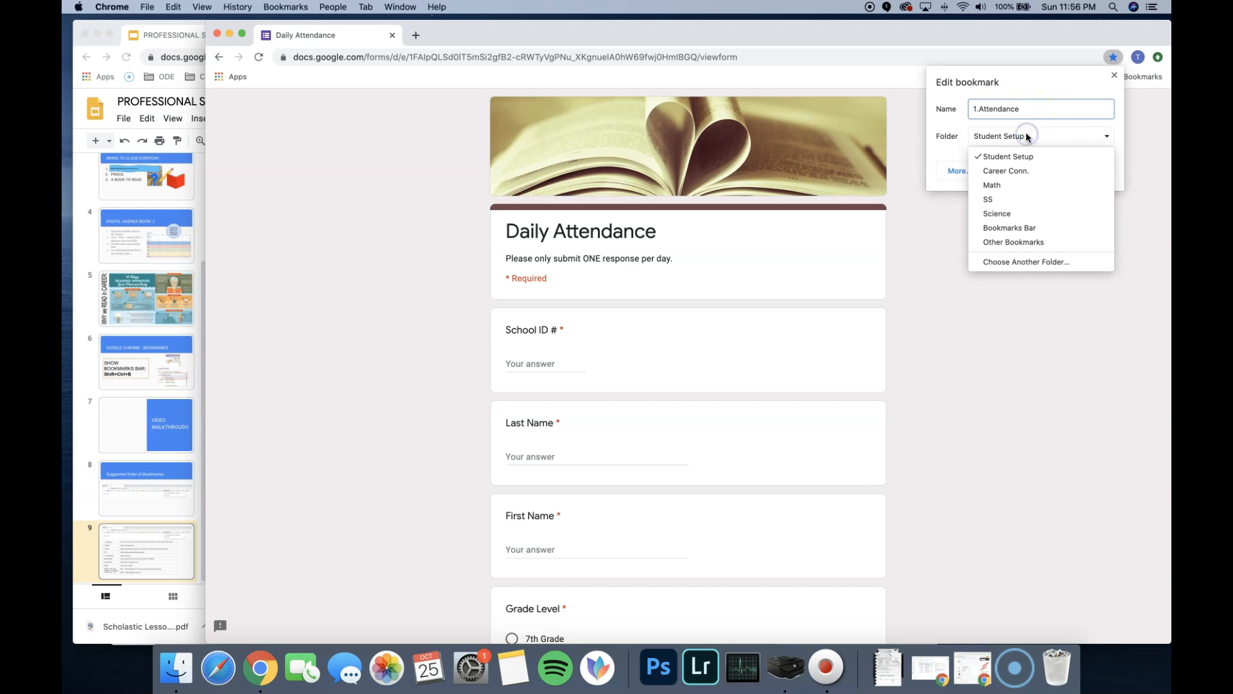
{"action": "left_click", "coordinate": [1021, 227]}
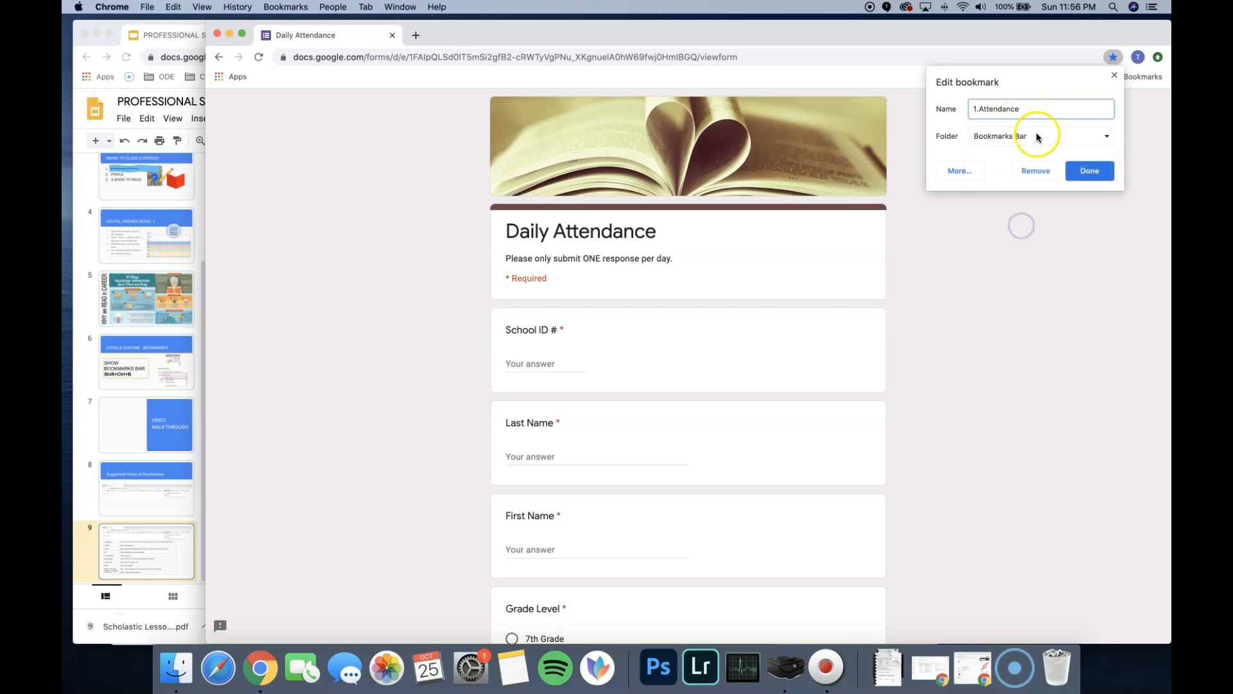
{"action": "left_click", "coordinate": [1086, 170]}
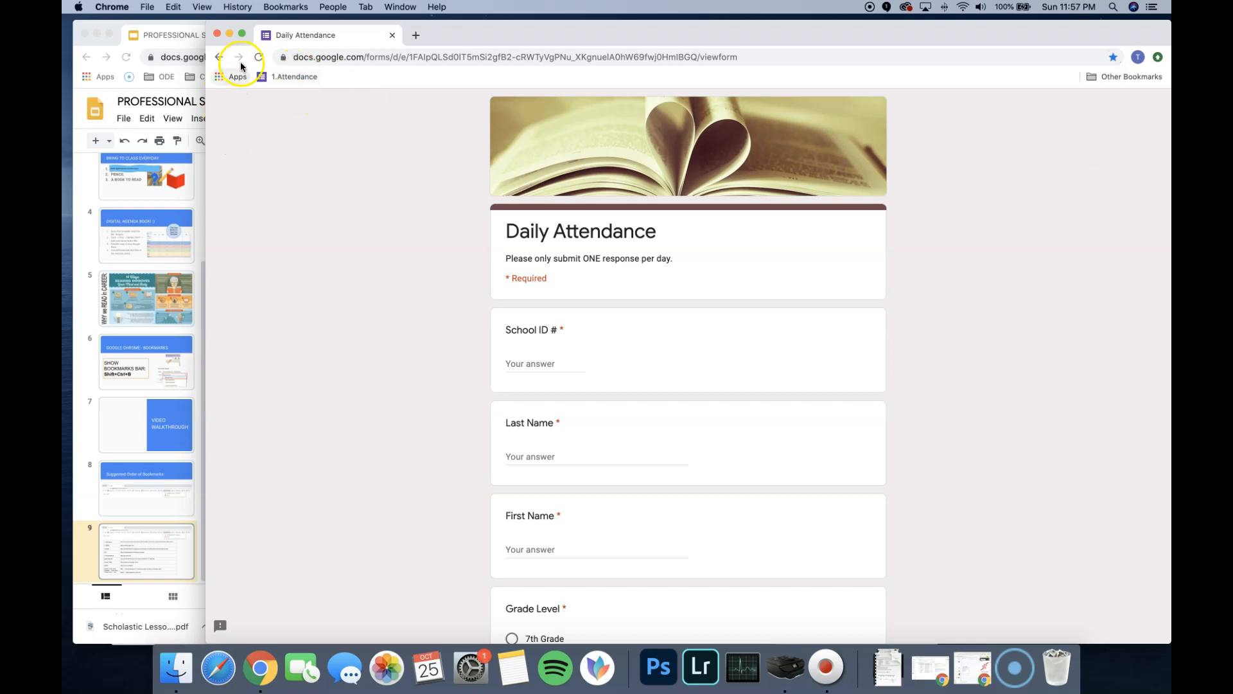
- Copy the GMAIL link from the table on slide 9 and load it in the Daily Attendance tab
{"action": "left_click", "coordinate": [202, 173]}
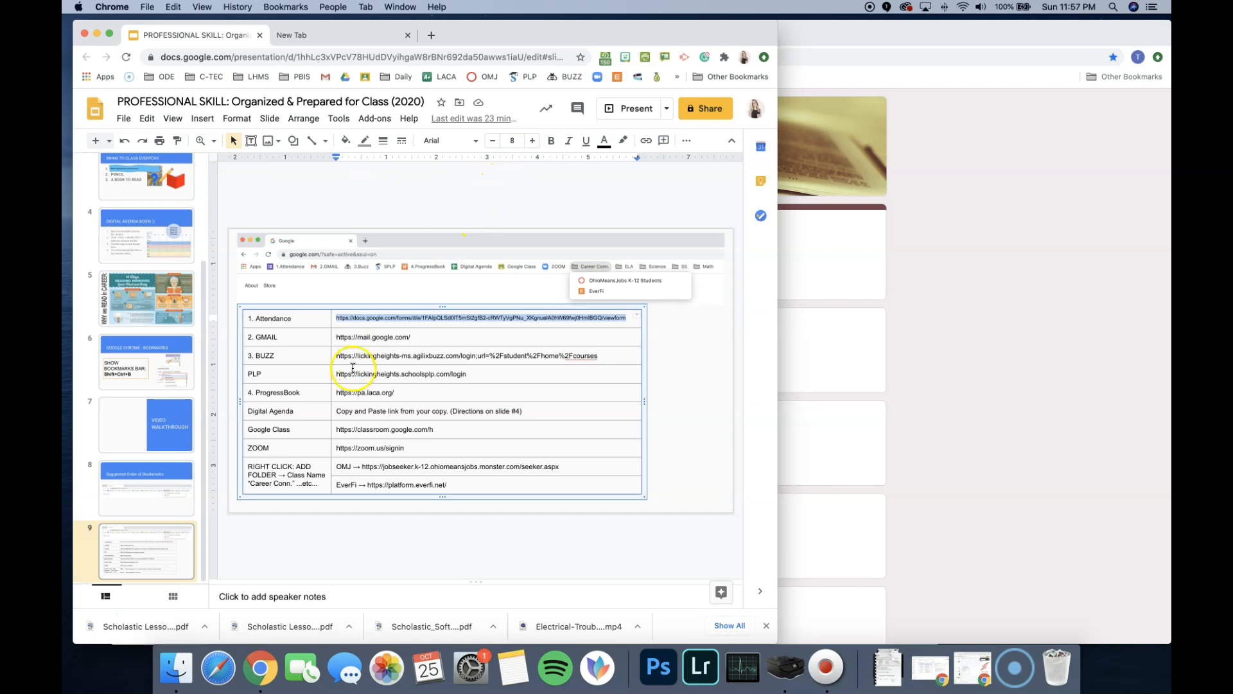
{"action": "left_click", "coordinate": [394, 337]}
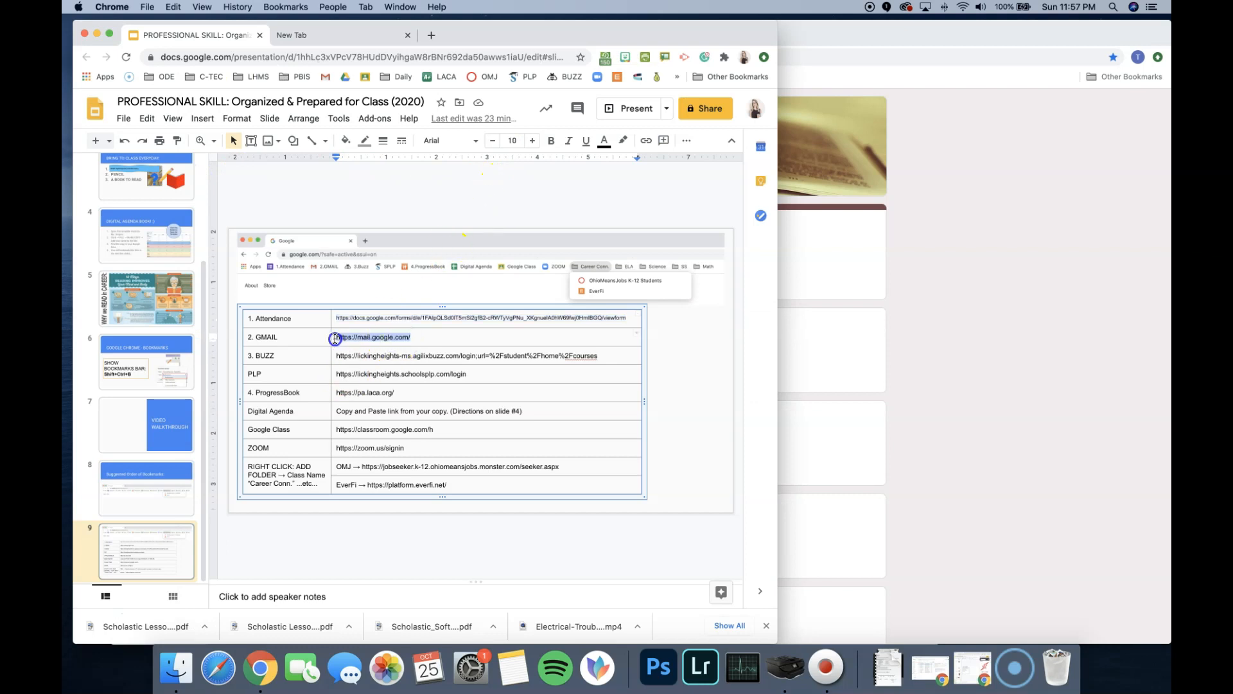
{"action": "left_click", "coordinate": [1016, 267]}
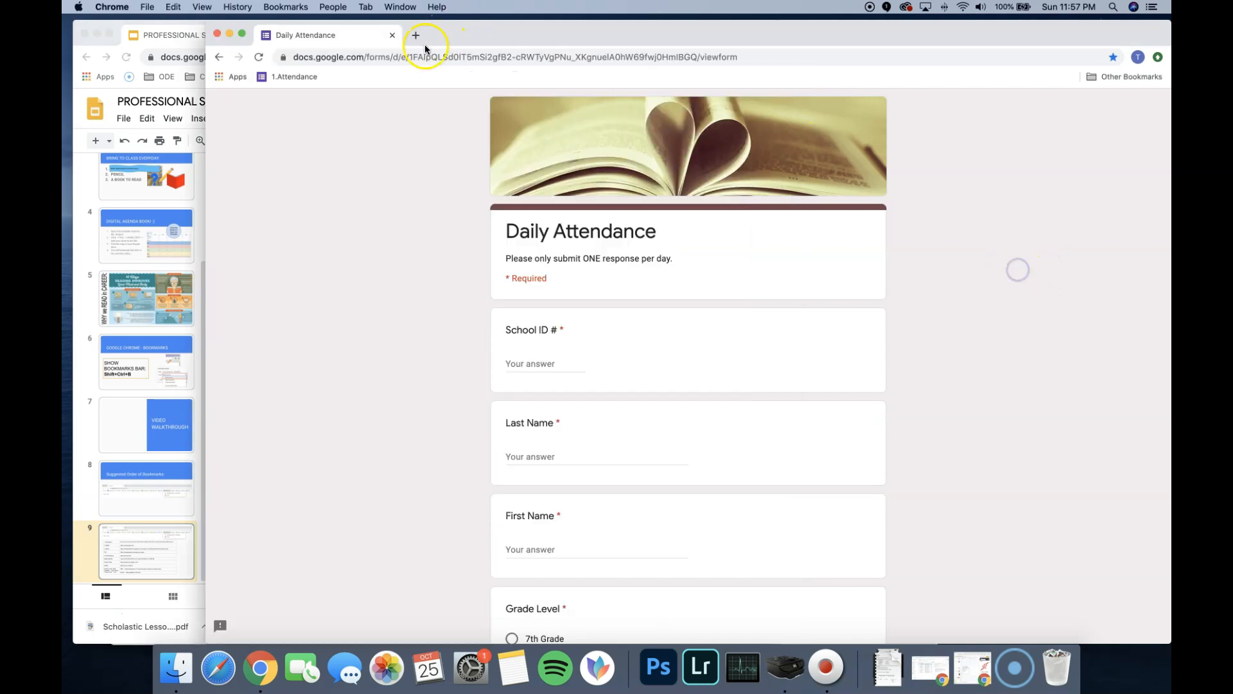
{"action": "right_click", "coordinate": [338, 78]}
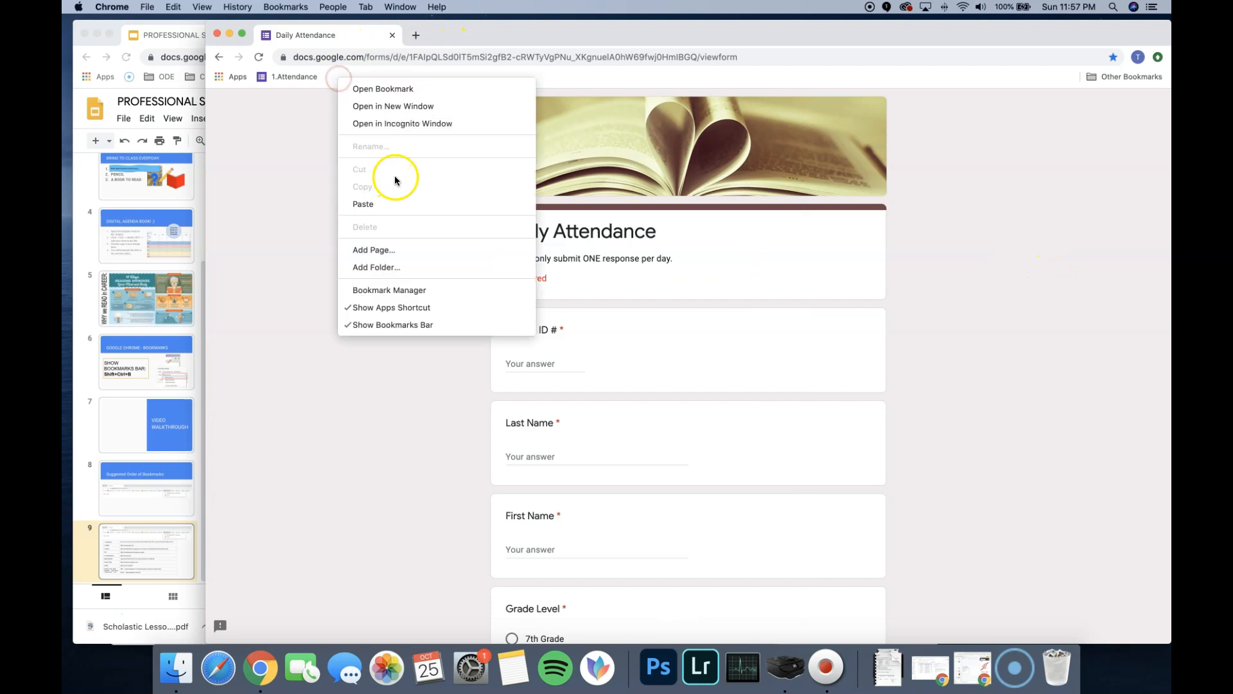
{"action": "left_click", "coordinate": [328, 209]}
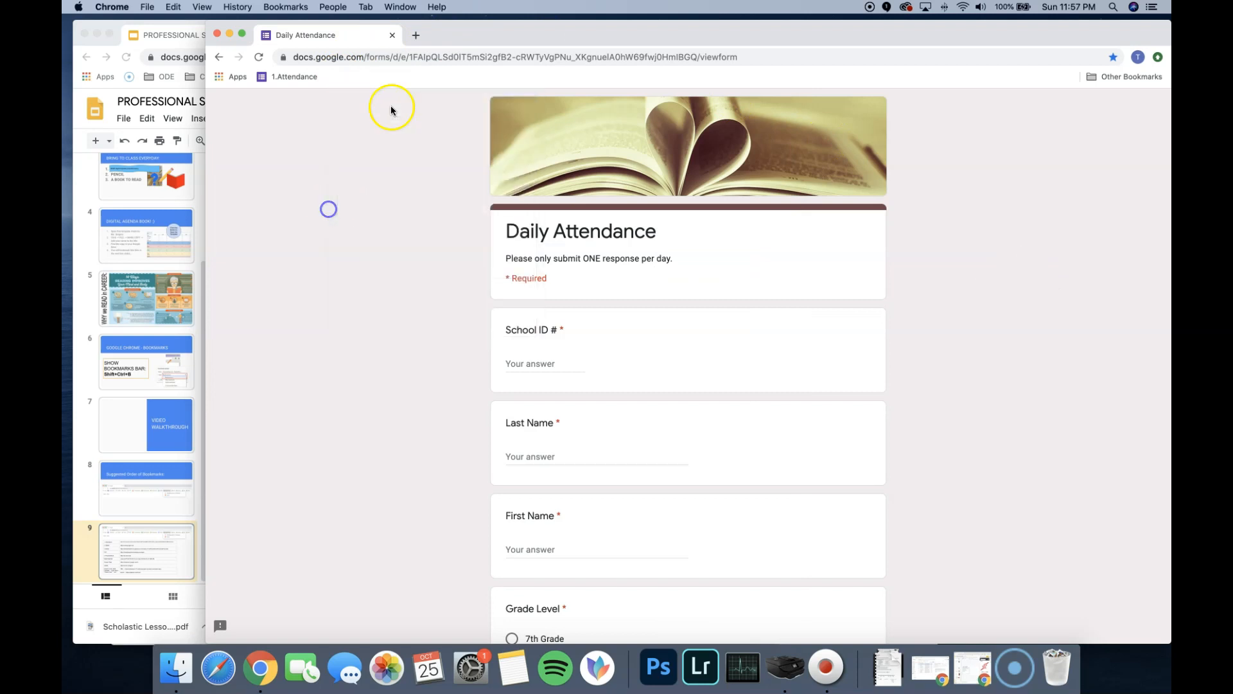
{"action": "left_click", "coordinate": [393, 58]}
{"action": "type", "text": "https://mail.google.com/"}
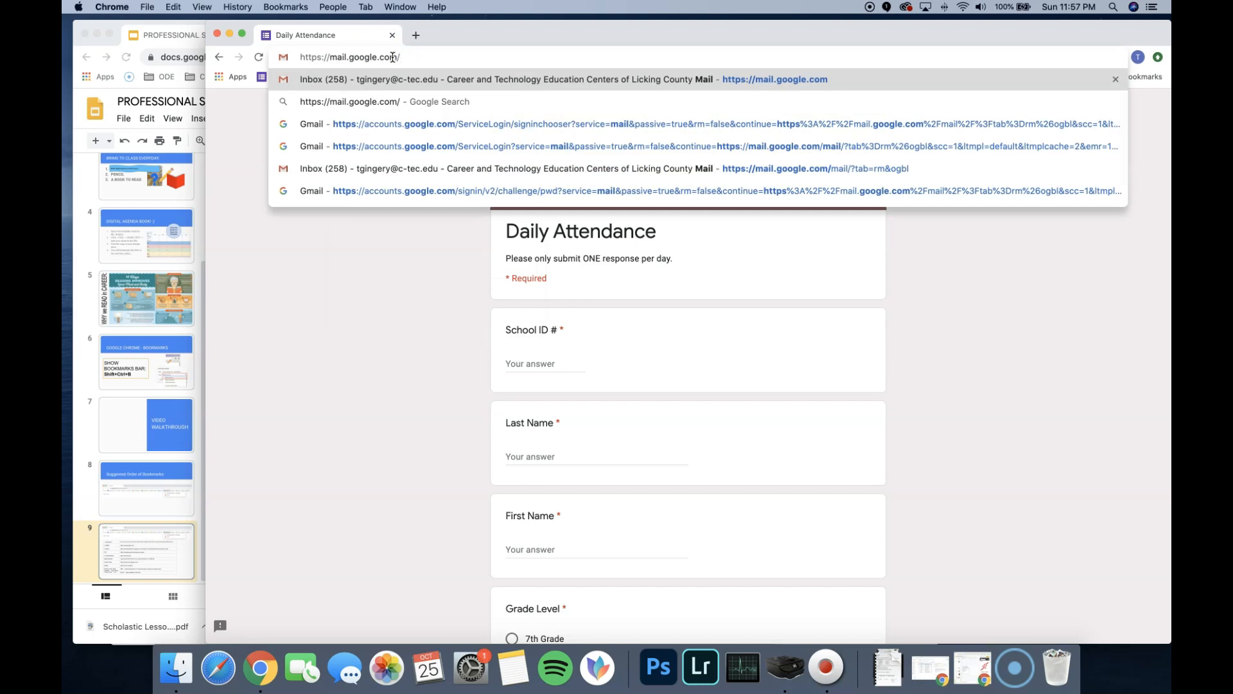
{"action": "key", "text": "Return"}
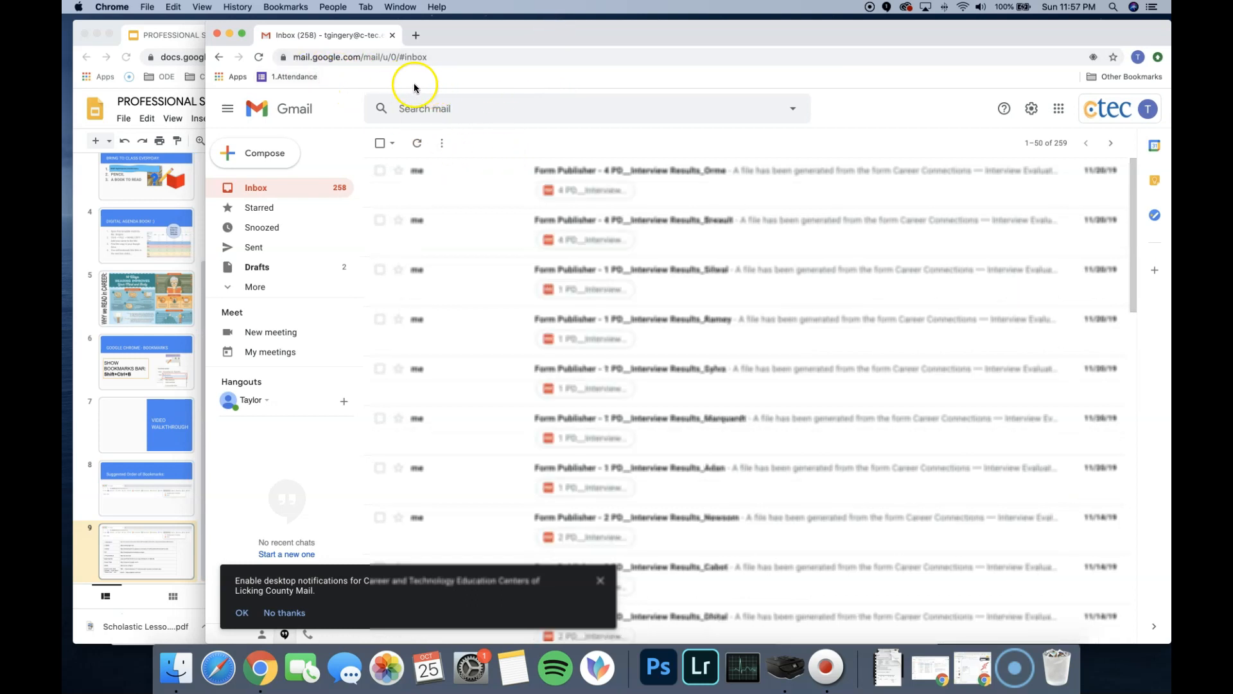
- Bookmark the Gmail inbox in the Bookmarks Bar folder under the name 2.GMAIL
{"action": "left_click", "coordinate": [1113, 58]}
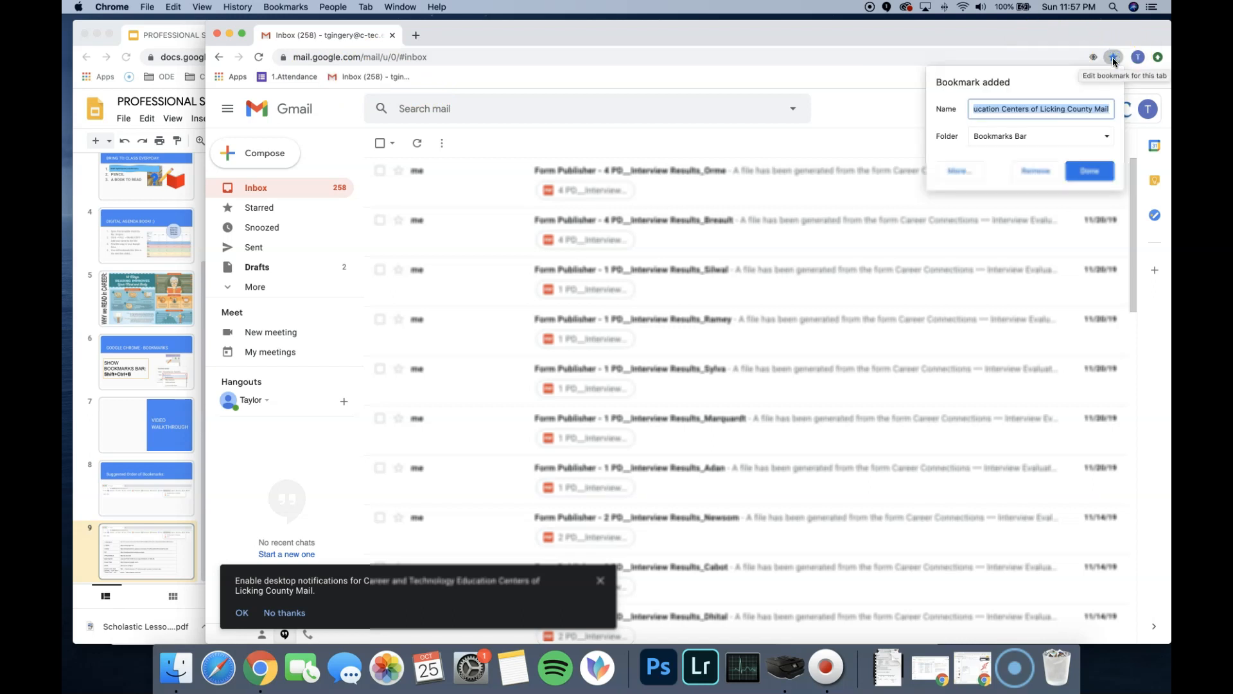
{"action": "left_click", "coordinate": [1038, 114]}
{"action": "left_click_drag", "start_coordinate": [1038, 114], "coordinate": [896, 109]}
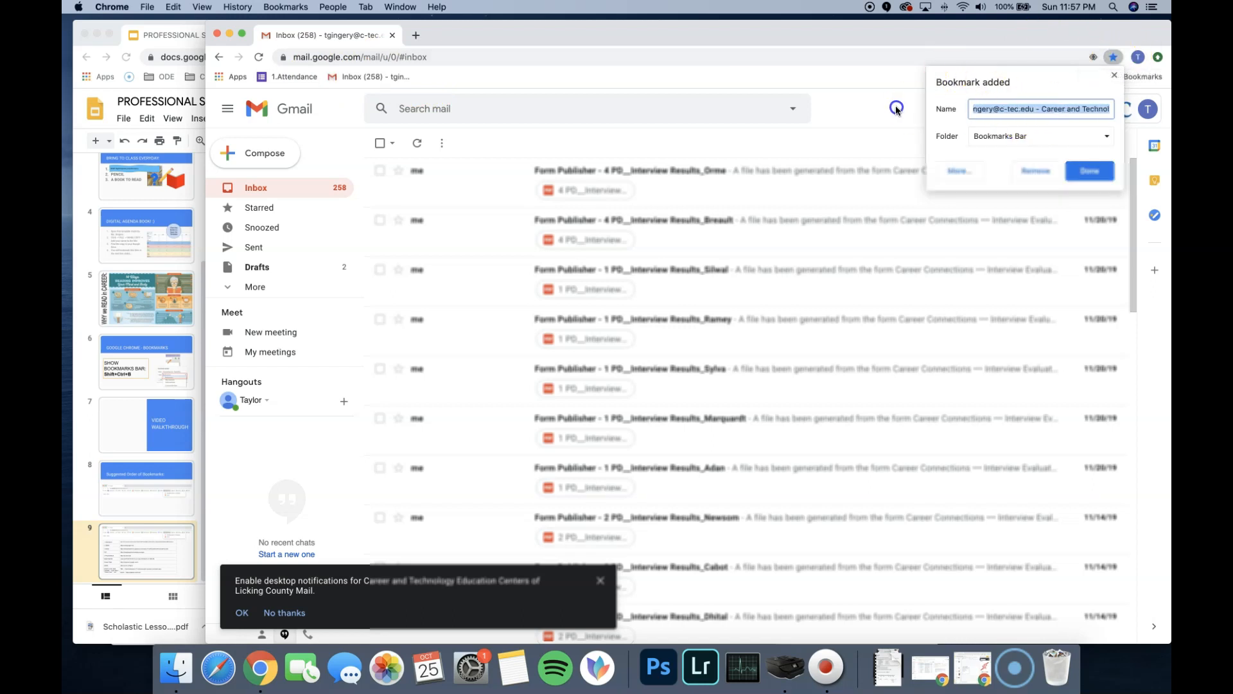
{"action": "left_click_drag", "start_coordinate": [1045, 114], "coordinate": [1150, 113]}
{"action": "key", "text": "BackSpace"}
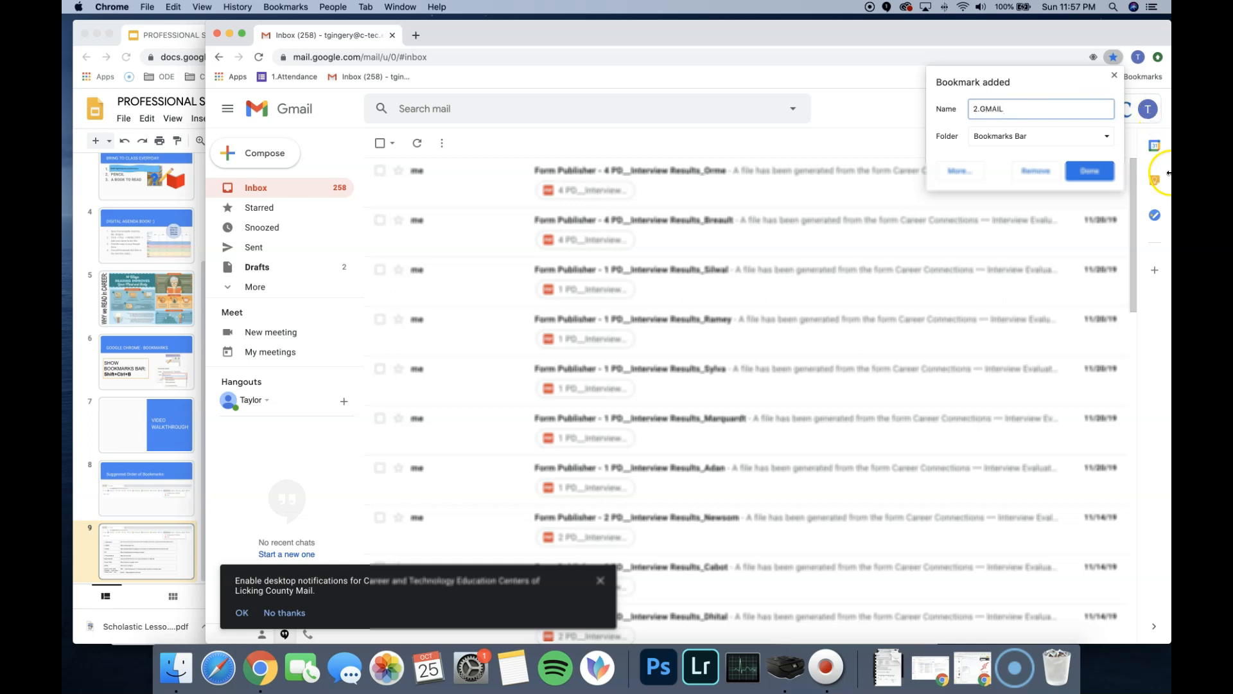
{"action": "left_click", "coordinate": [1090, 171]}
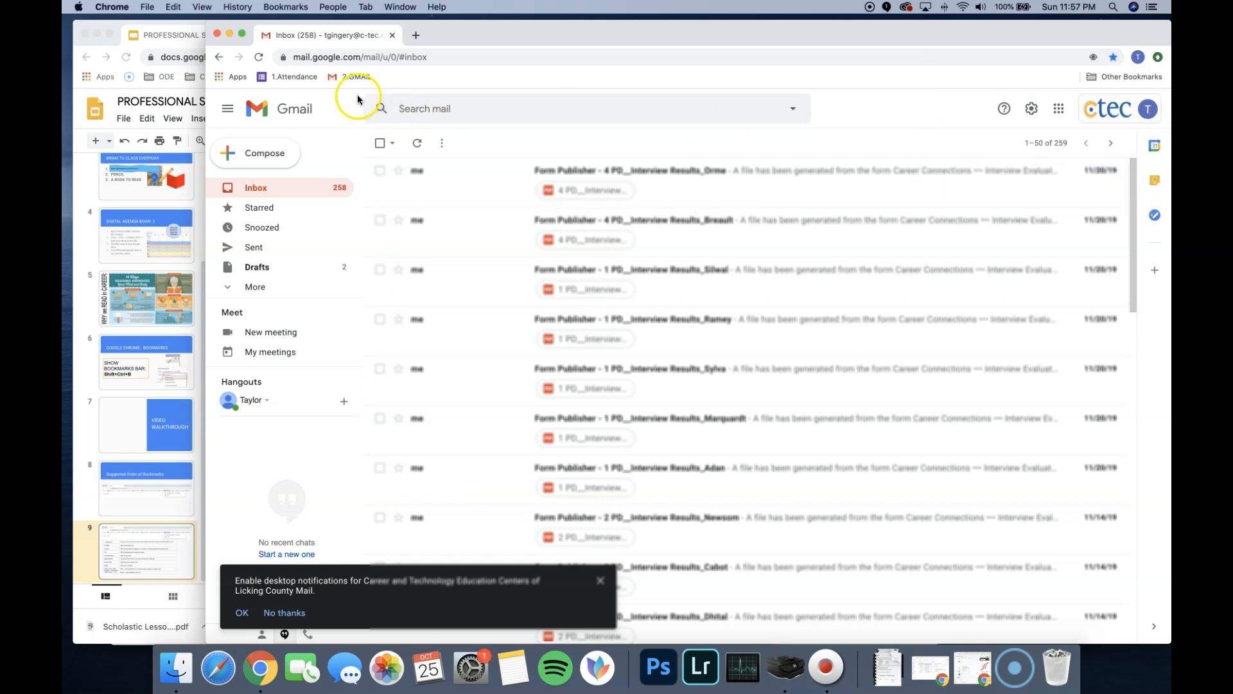
- Copy the BUZZ link from the table on slide 9, load it in a new tab and close the Gmail tab
{"action": "left_click", "coordinate": [195, 207]}
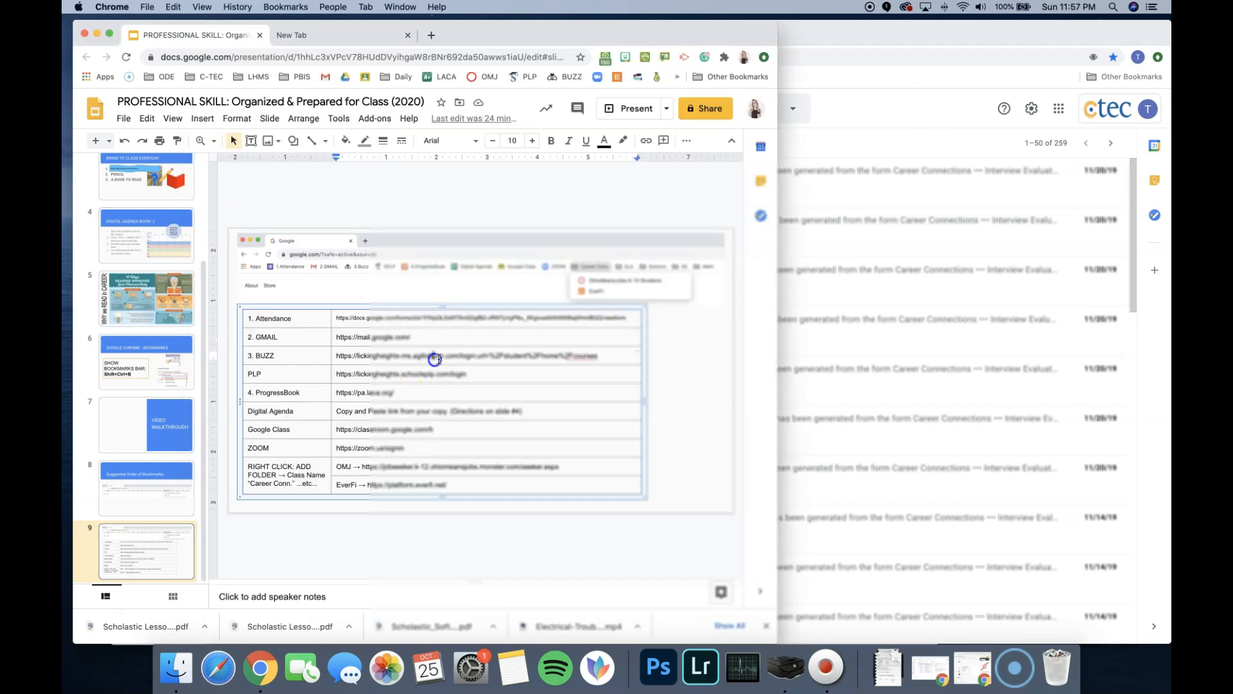
{"action": "left_click_drag", "start_coordinate": [597, 356], "coordinate": [336, 355]}
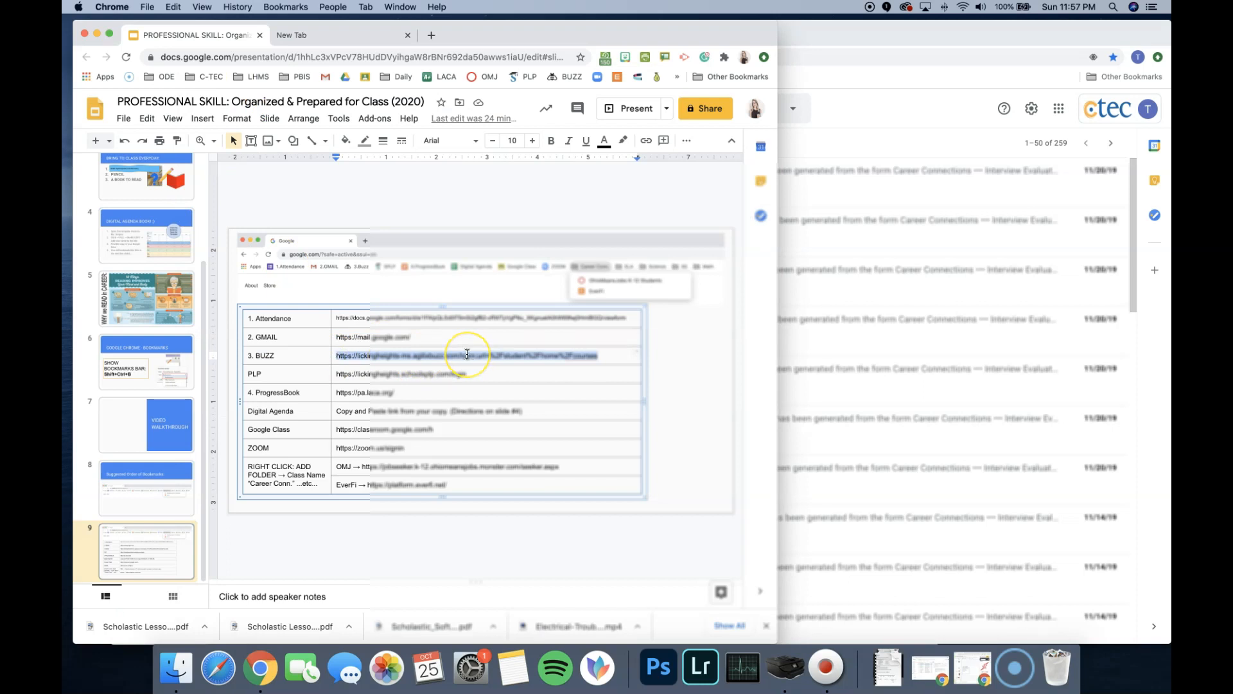
{"action": "left_click", "coordinate": [820, 36]}
{"action": "right_click", "coordinate": [396, 78]}
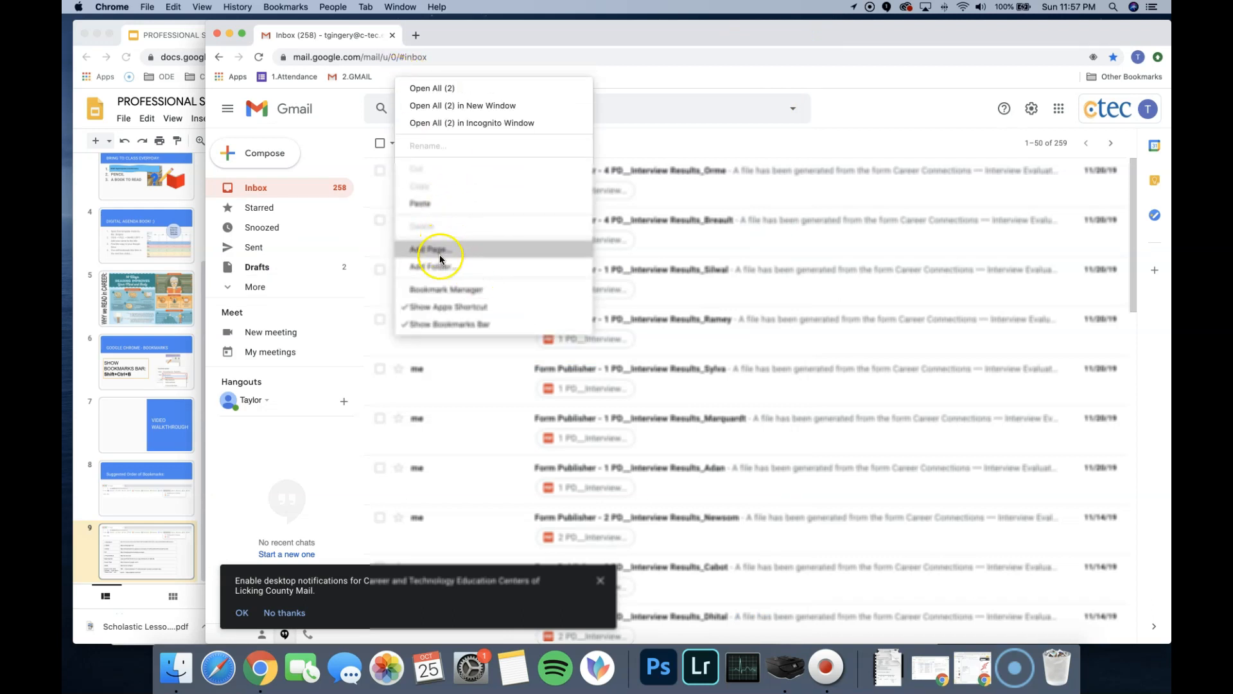
{"action": "left_click", "coordinate": [669, 55]}
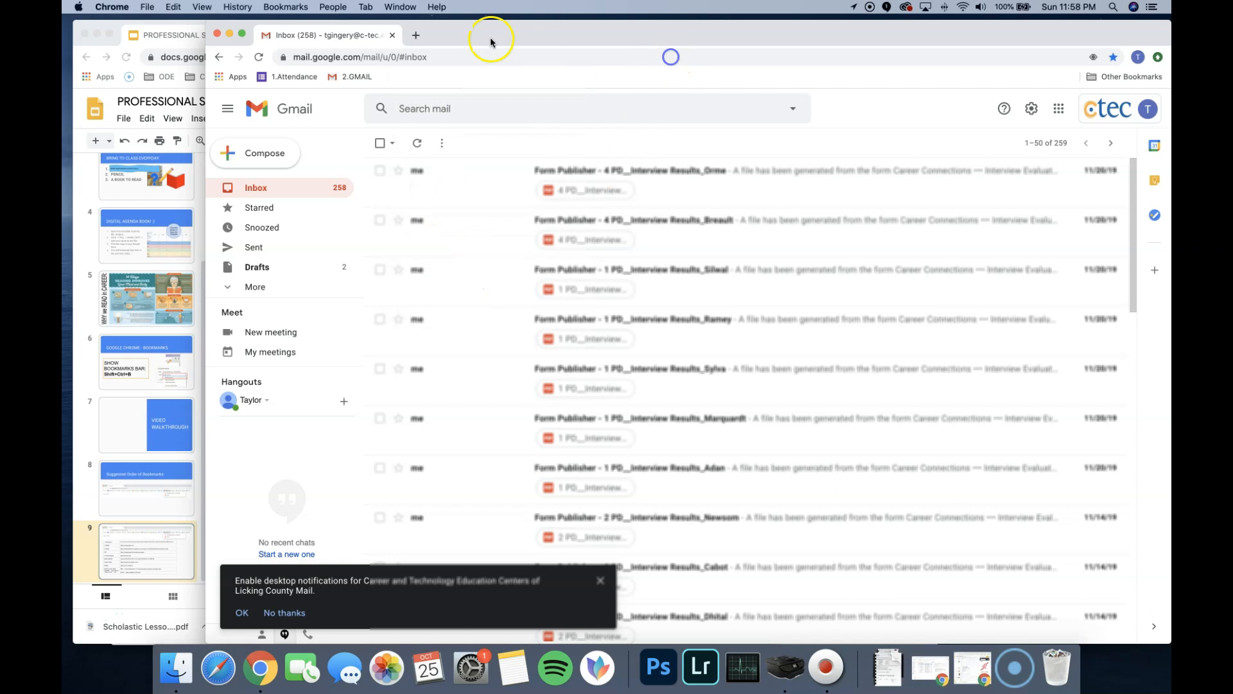
{"action": "left_click", "coordinate": [415, 35]}
{"action": "left_click", "coordinate": [399, 57]}
{"action": "type", "text": "https://lickingheights-ms.agilixbuzz.com/login;url=%2Fstudent%2Fhome%2Fcourses"}
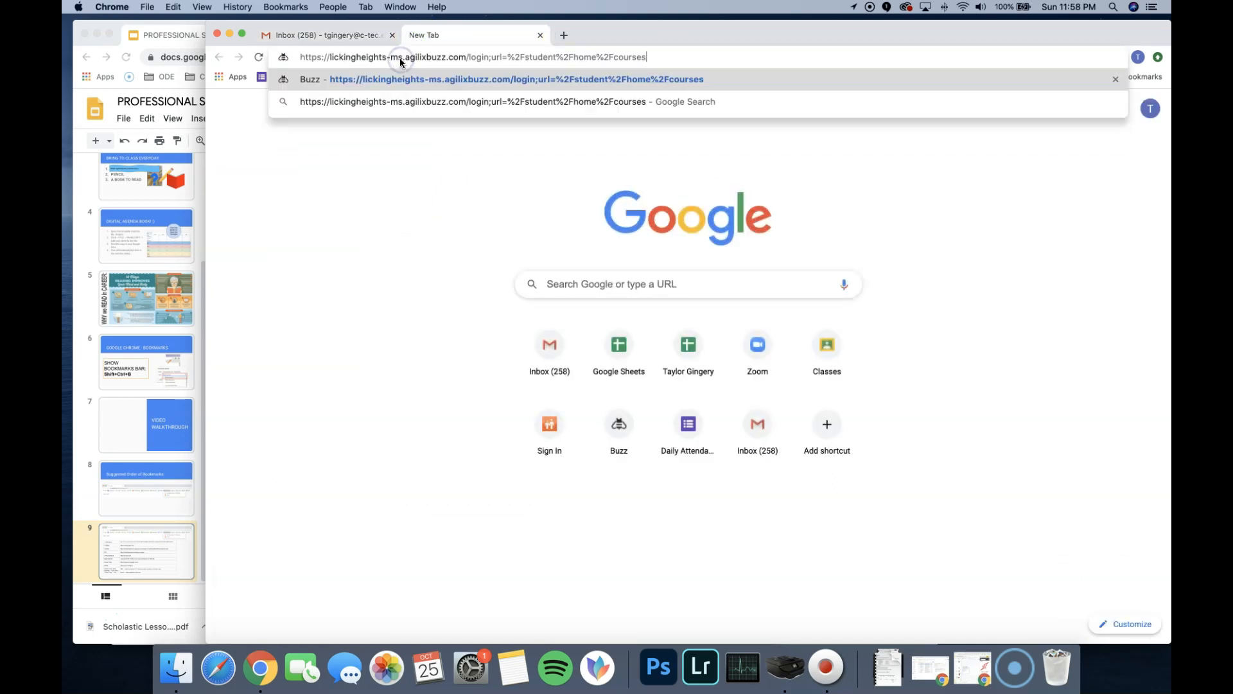
{"action": "key", "text": "Return"}
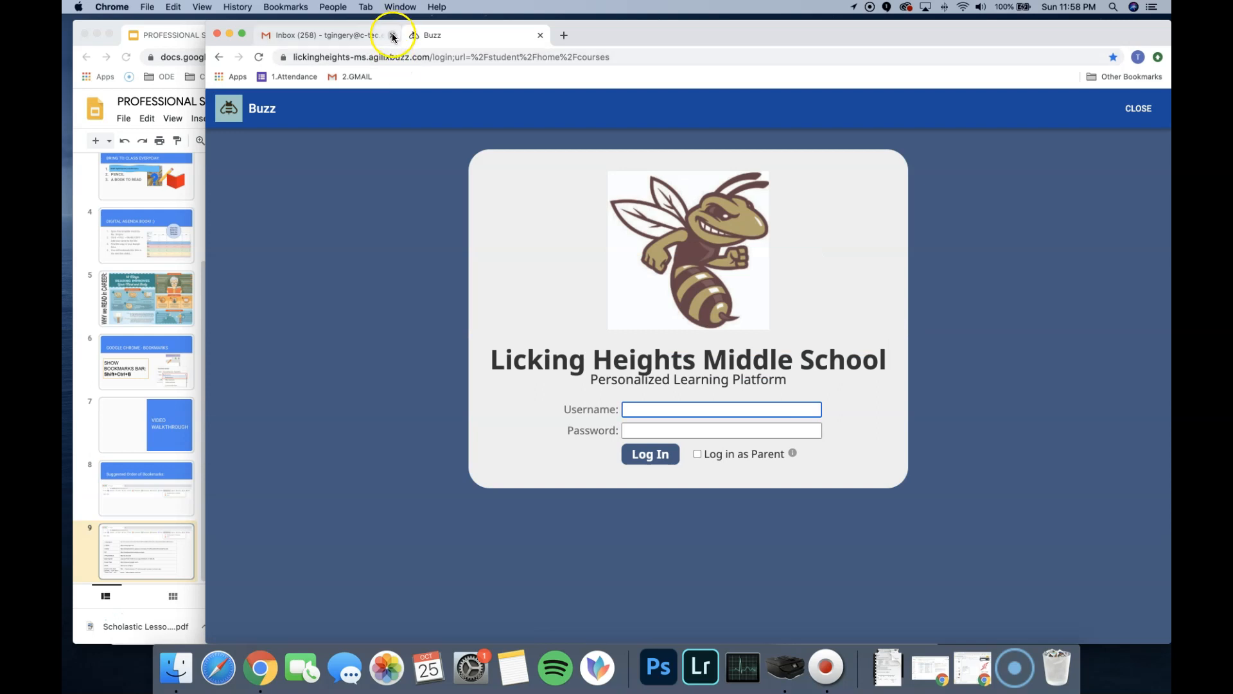
{"action": "left_click", "coordinate": [392, 35]}
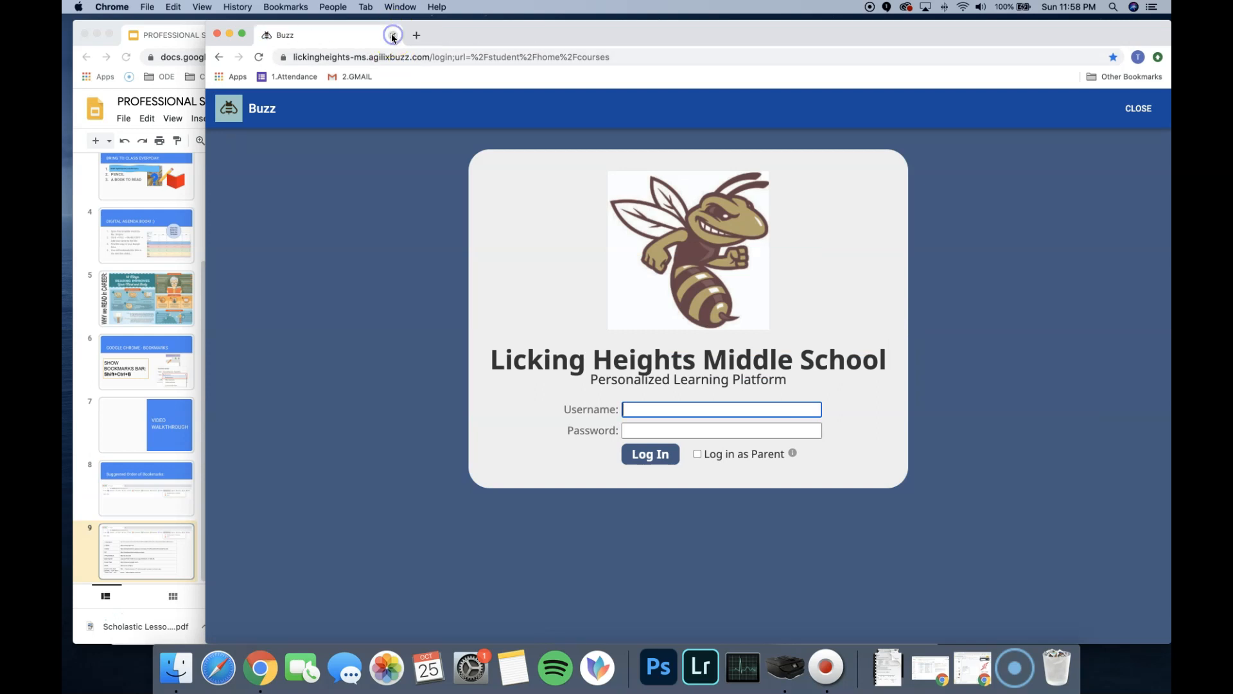
- Move the 3.Buzz bookmark for the Buzz login page into the Bookmarks Bar folder
{"action": "left_click", "coordinate": [1113, 57]}
{"action": "left_click", "coordinate": [1005, 111]}
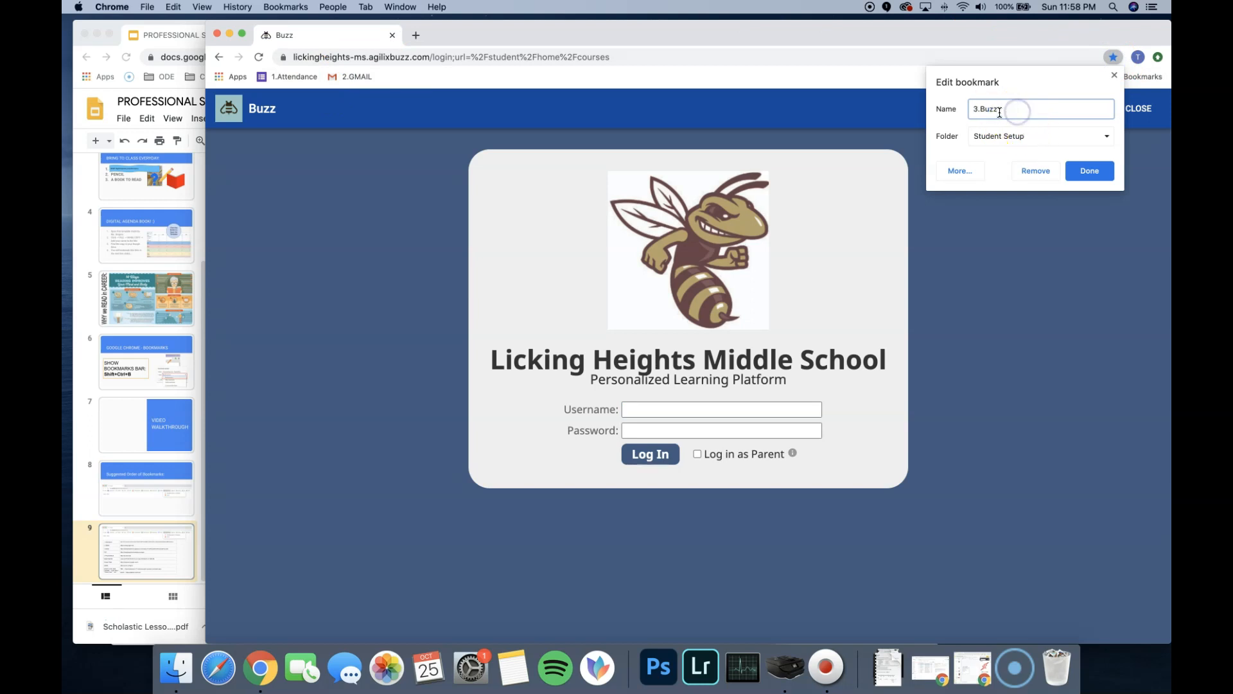
{"action": "left_click", "coordinate": [1039, 136]}
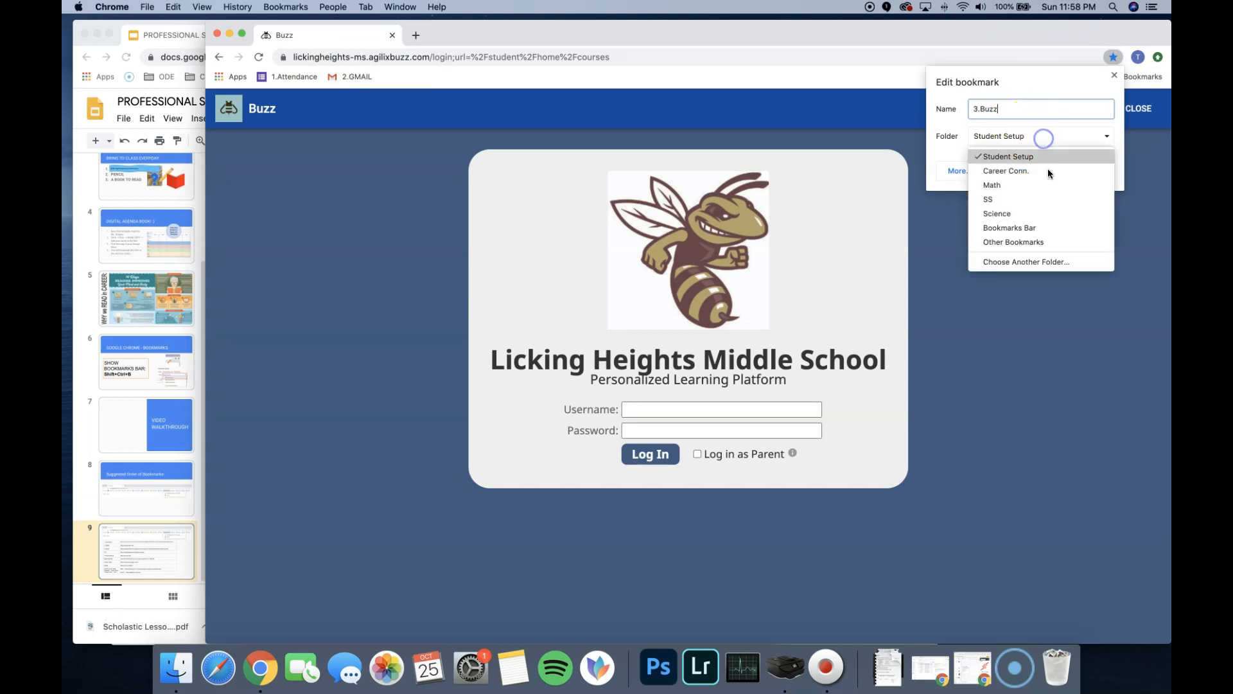
{"action": "left_click", "coordinate": [1033, 227]}
{"action": "left_click", "coordinate": [1088, 171]}
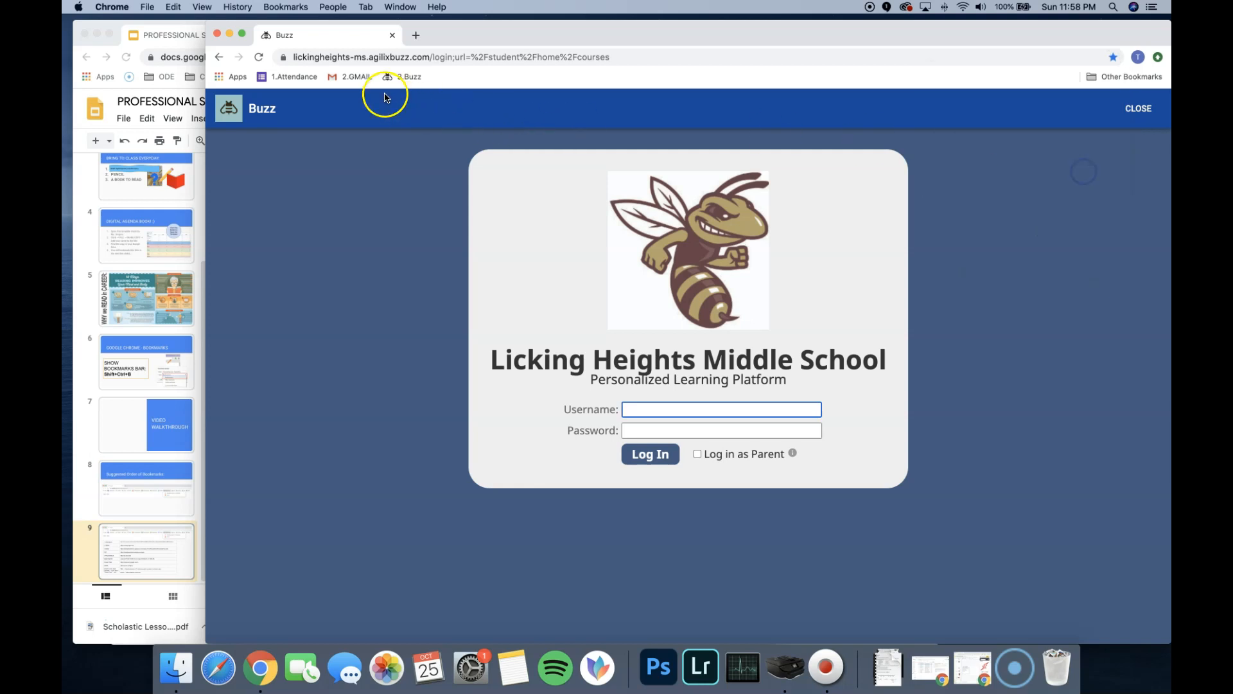
- Copy the PLP link from the table on slide 9 and load it in a new tab beside Buzz
{"action": "left_click", "coordinate": [201, 242]}
{"action": "left_click", "coordinate": [434, 373]}
{"action": "left_click_drag", "start_coordinate": [468, 374], "coordinate": [361, 371]}
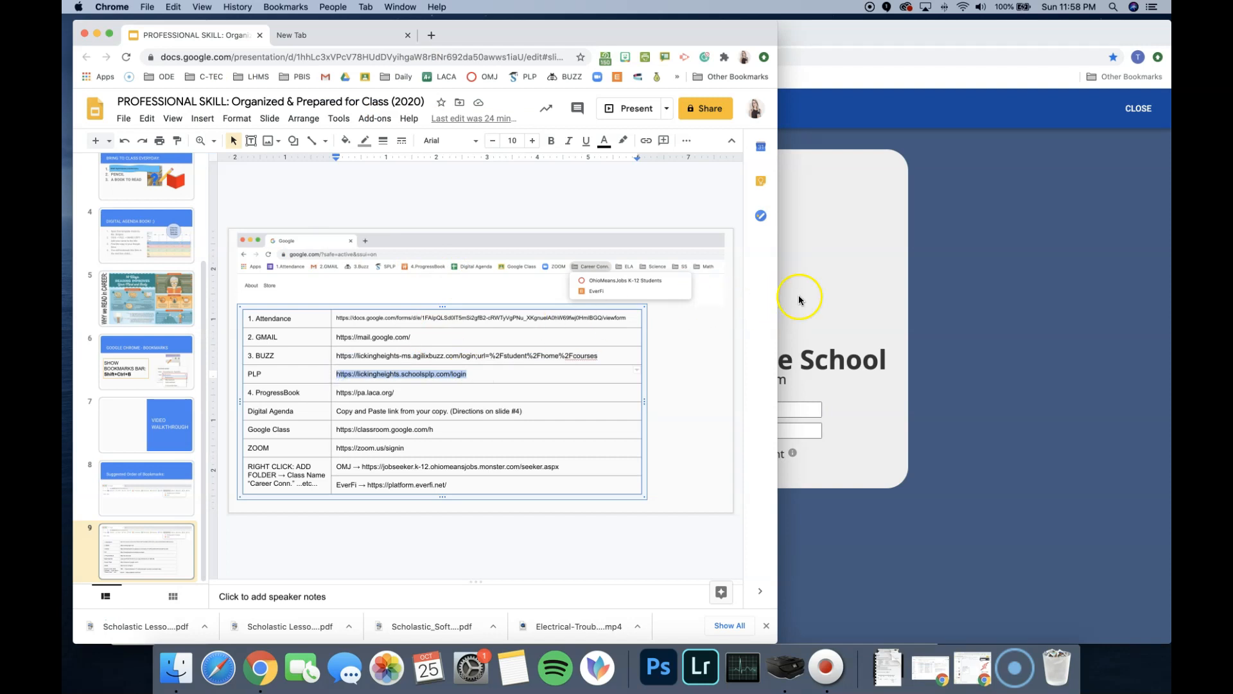
{"action": "left_click", "coordinate": [974, 266]}
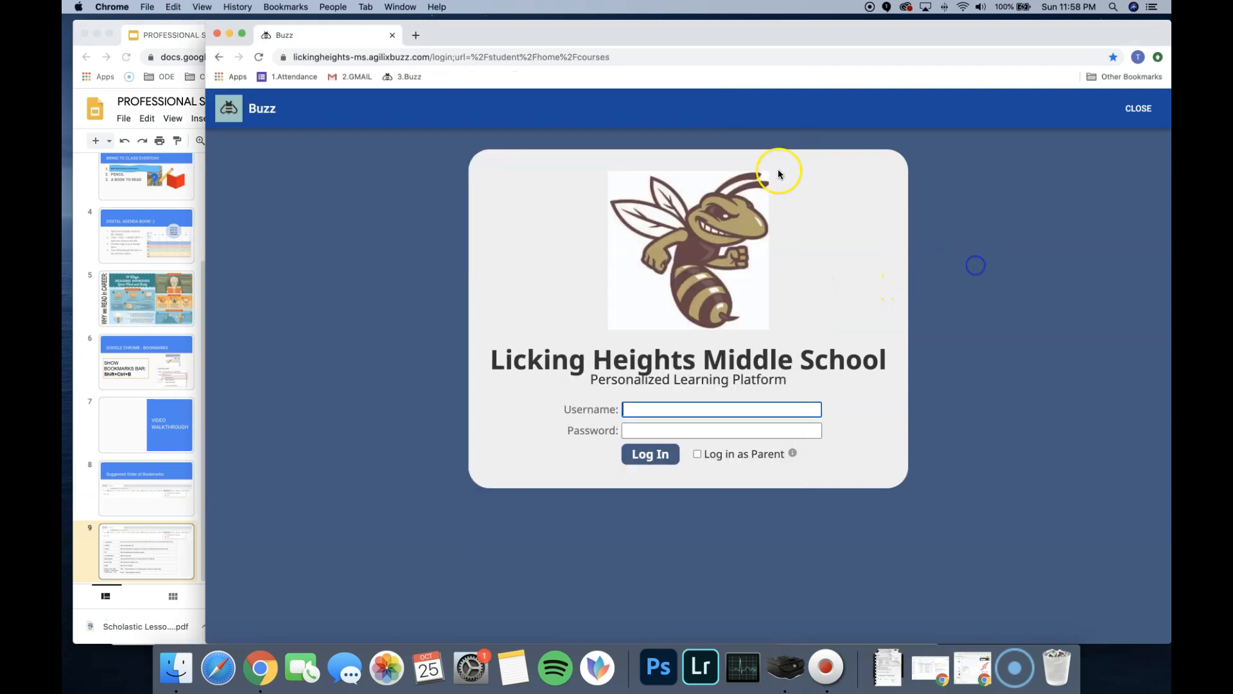
{"action": "left_click", "coordinate": [415, 35]}
{"action": "left_click", "coordinate": [441, 59]}
{"action": "type", "text": "https://lickingheights.schoolsplp.com/login"}
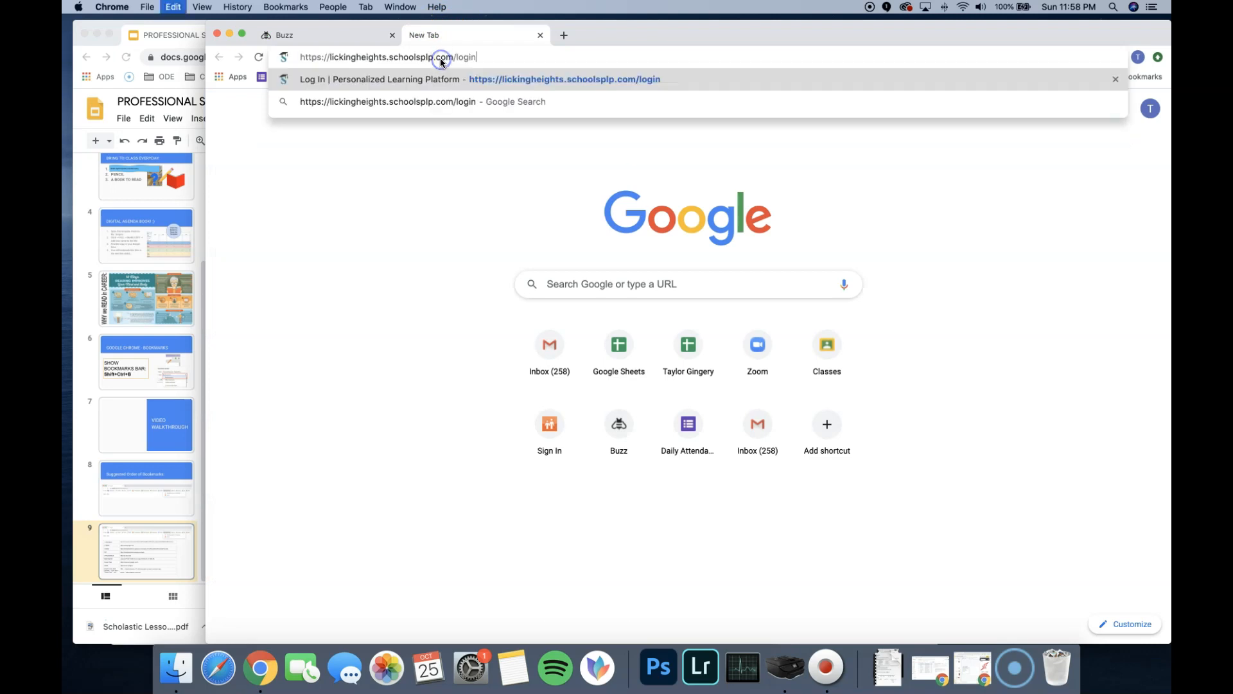
{"action": "key", "text": "Return"}
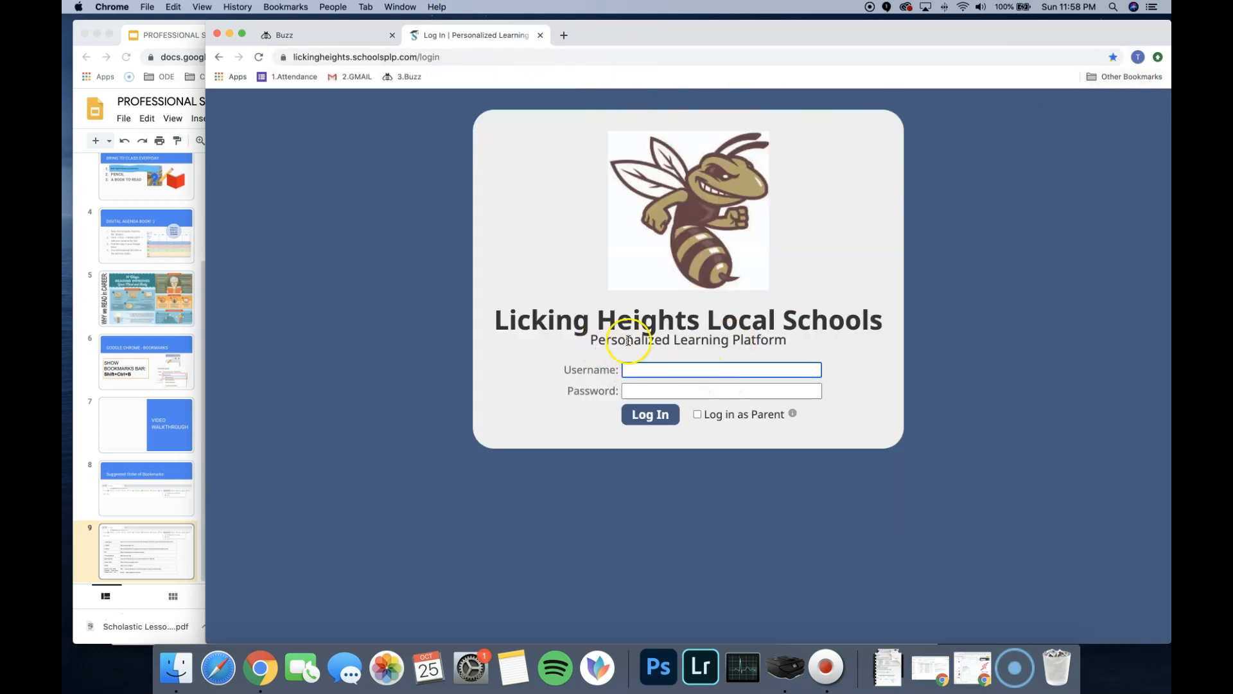
- Compare the web addresses and login pages of the Buzz and Personalized Learning Platform tabs
{"action": "left_click", "coordinate": [357, 35]}
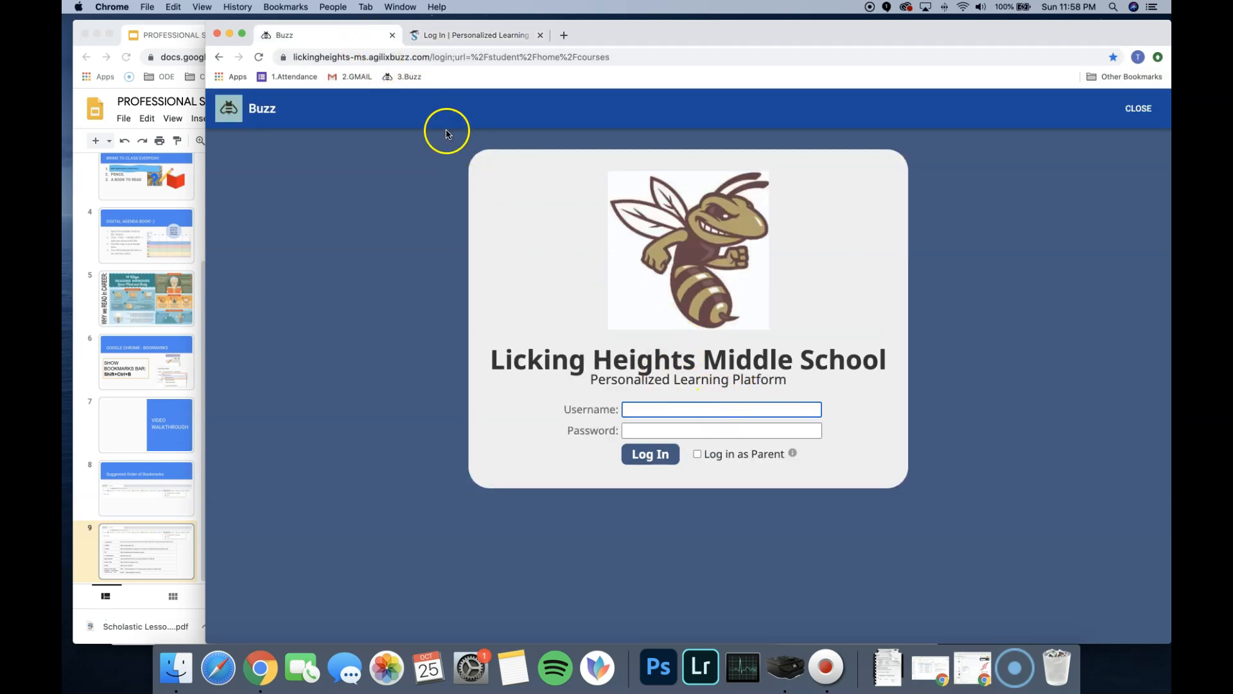
{"action": "left_click", "coordinate": [393, 57]}
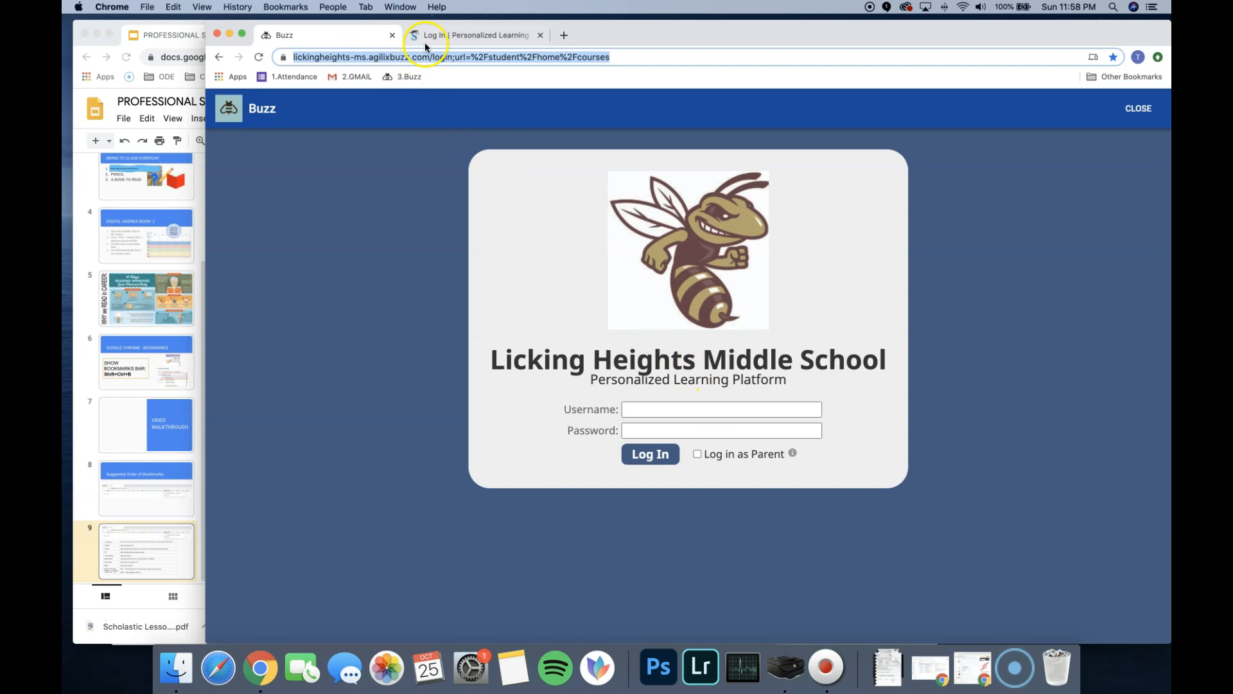
{"action": "left_click", "coordinate": [426, 39]}
{"action": "left_click", "coordinate": [385, 58]}
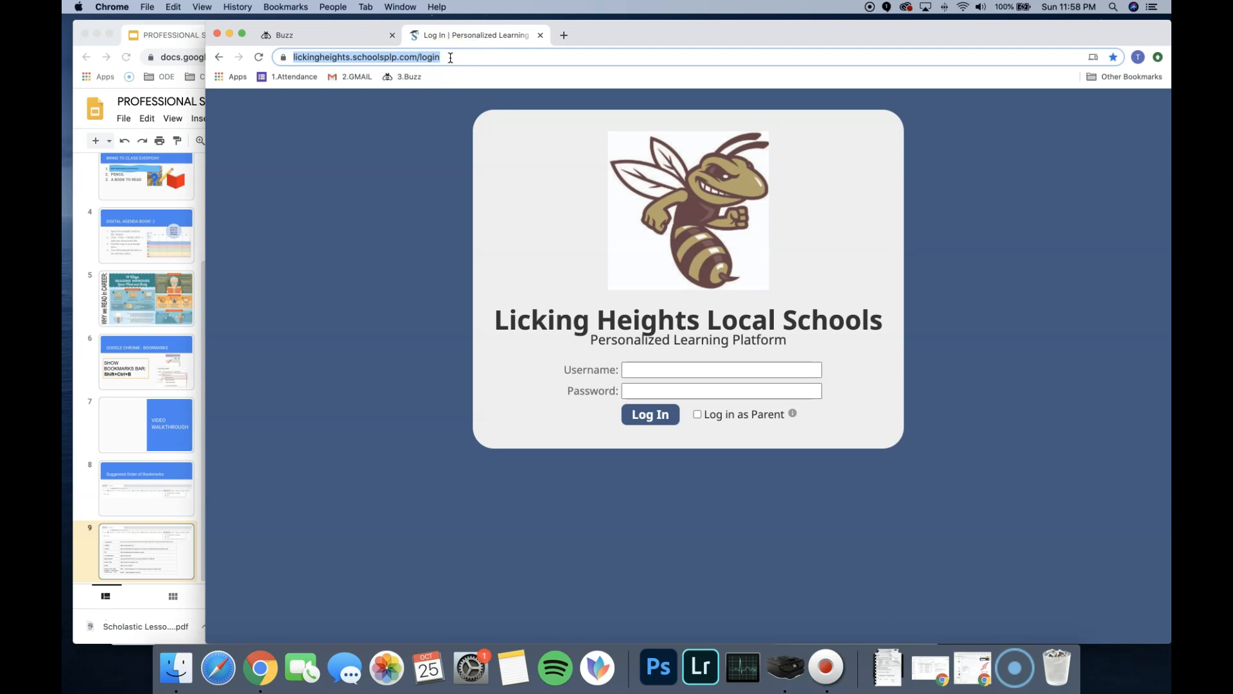
{"action": "left_click", "coordinate": [344, 37]}
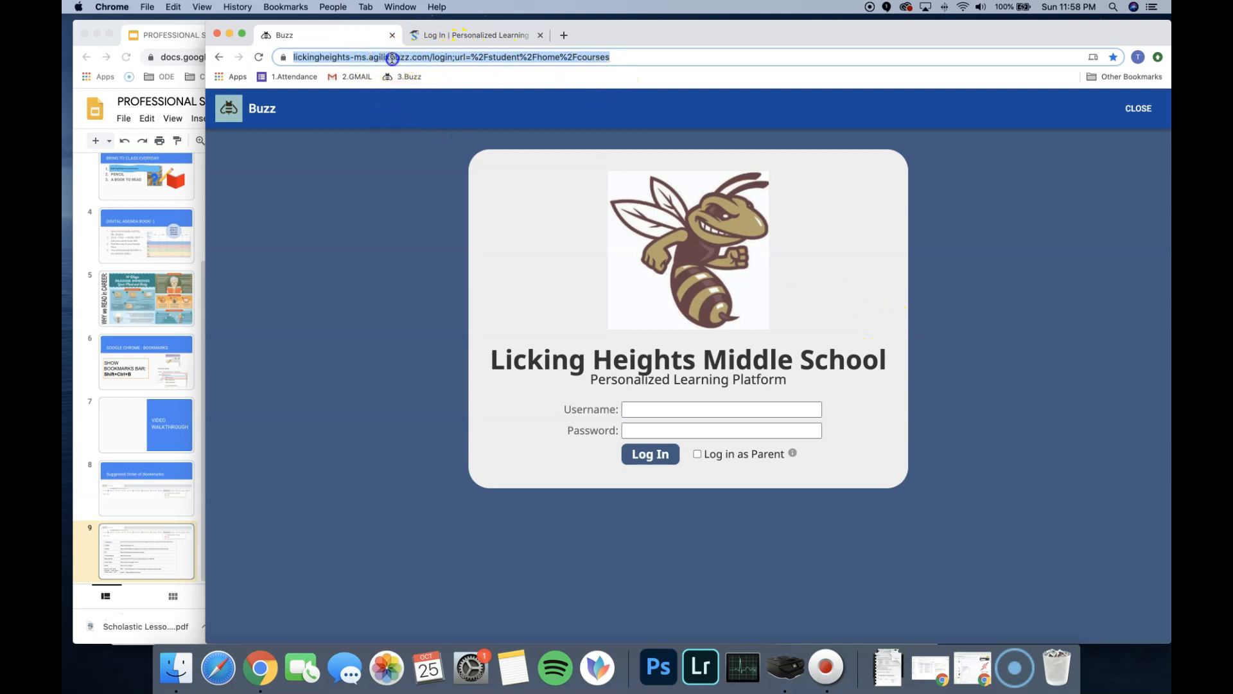
- Move the SPLP bookmark for the Personalized Learning Platform login page into the Bookmarks Bar folder
{"action": "left_click", "coordinate": [441, 37]}
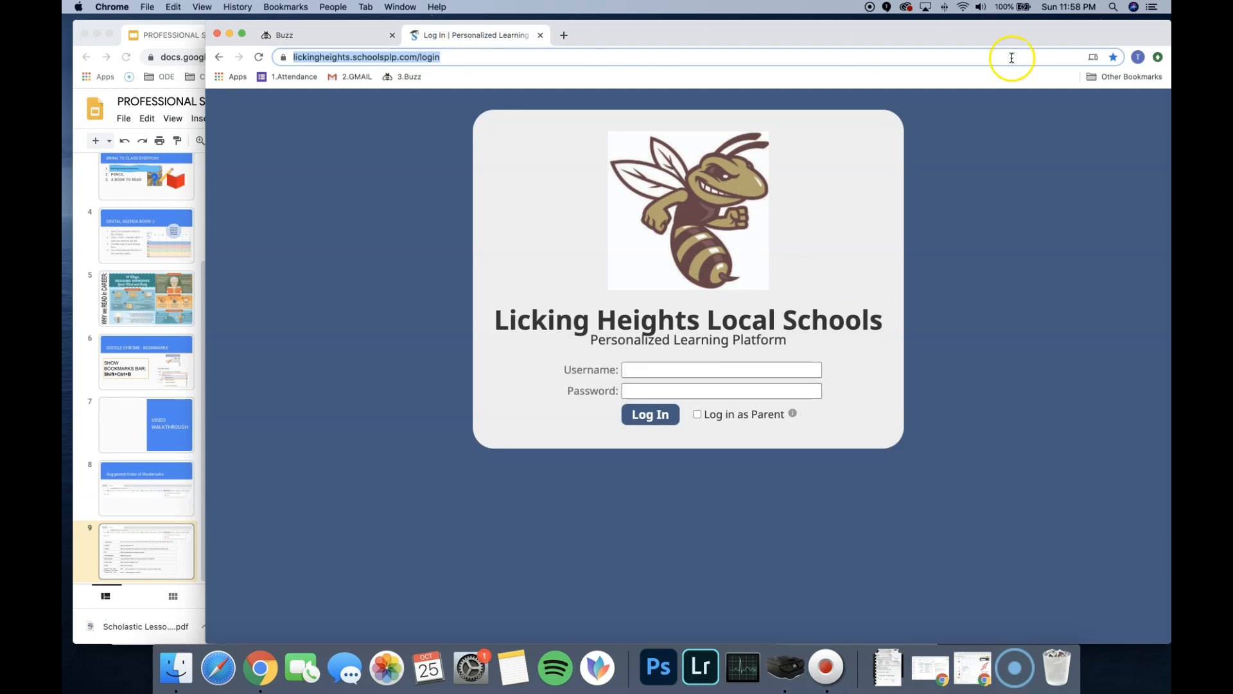
{"action": "left_click", "coordinate": [1113, 56]}
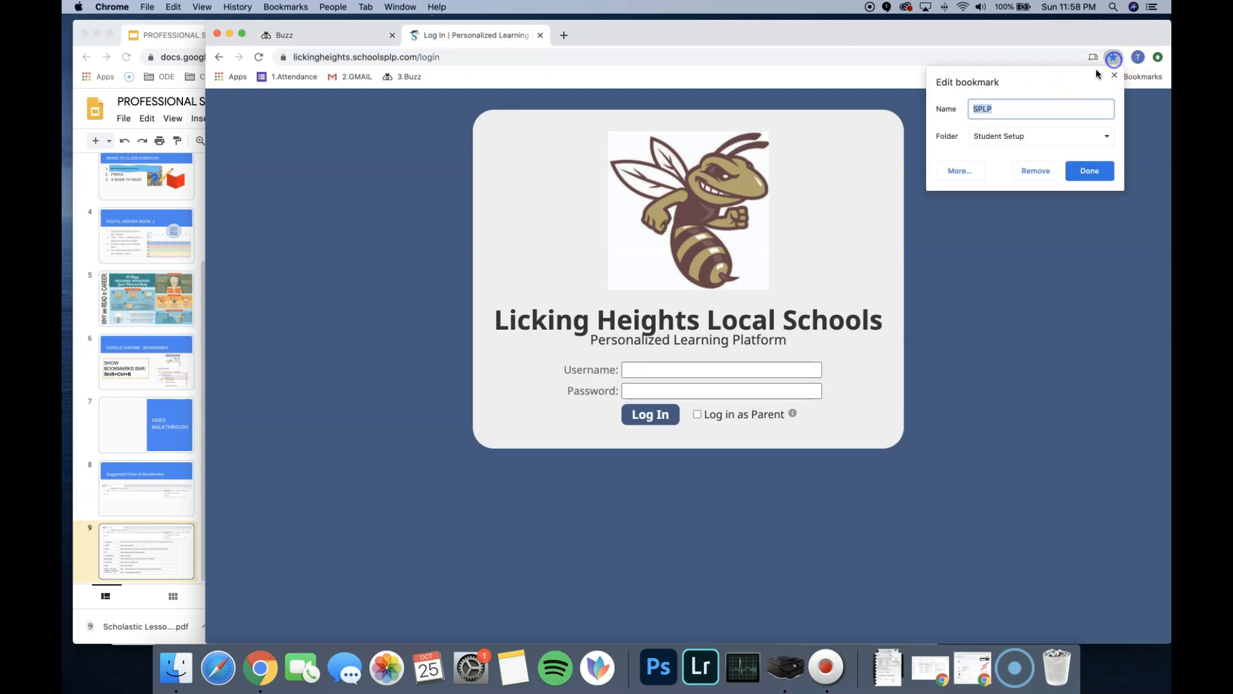
{"action": "left_click", "coordinate": [1086, 173]}
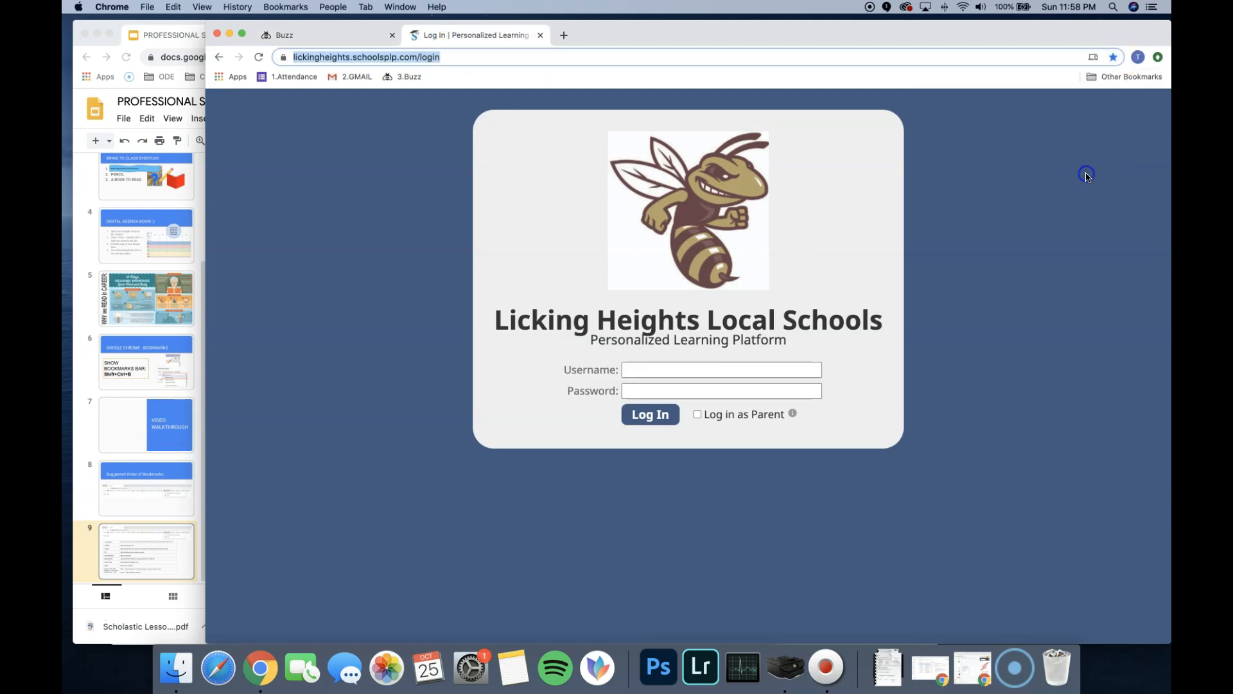
{"action": "left_click", "coordinate": [1125, 62]}
{"action": "left_click", "coordinate": [1029, 136]}
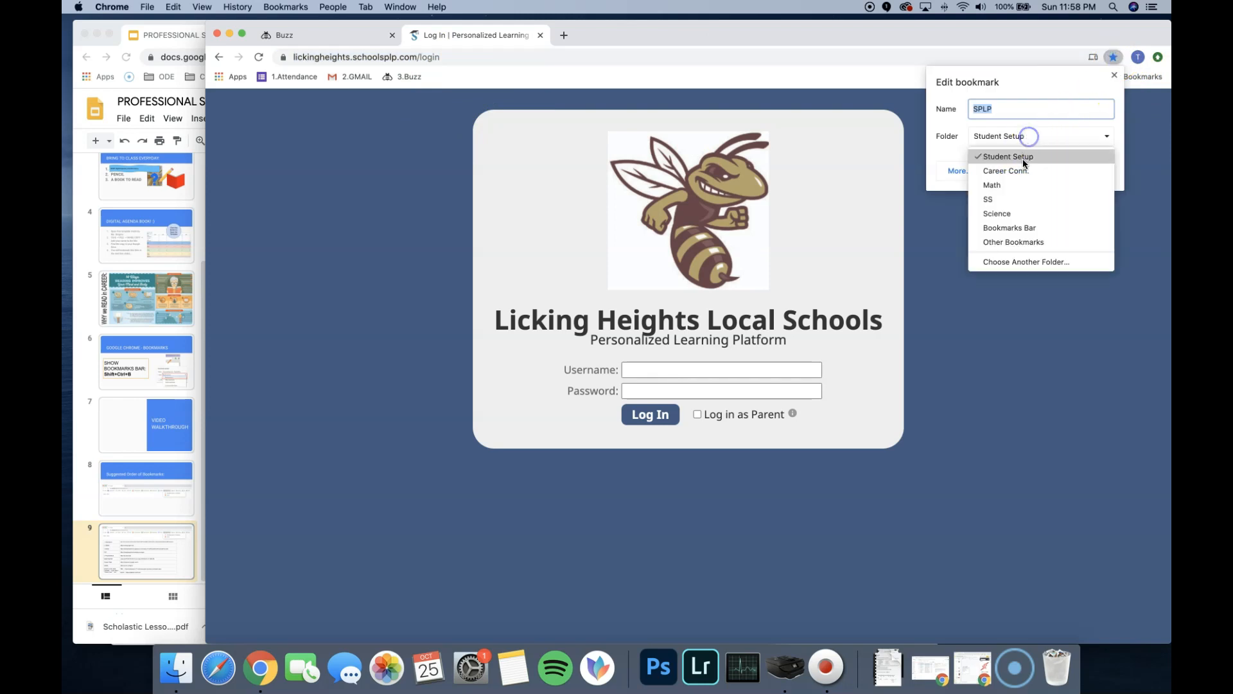
{"action": "left_click", "coordinate": [1019, 229]}
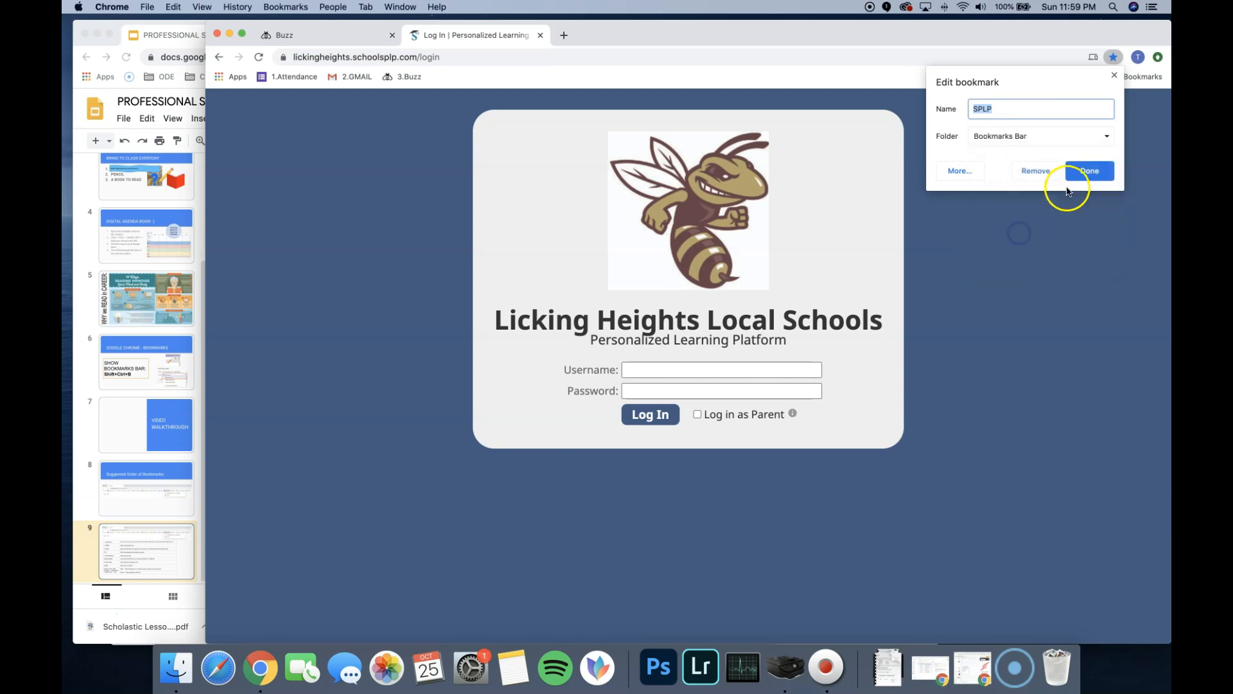
{"action": "left_click", "coordinate": [1090, 171]}
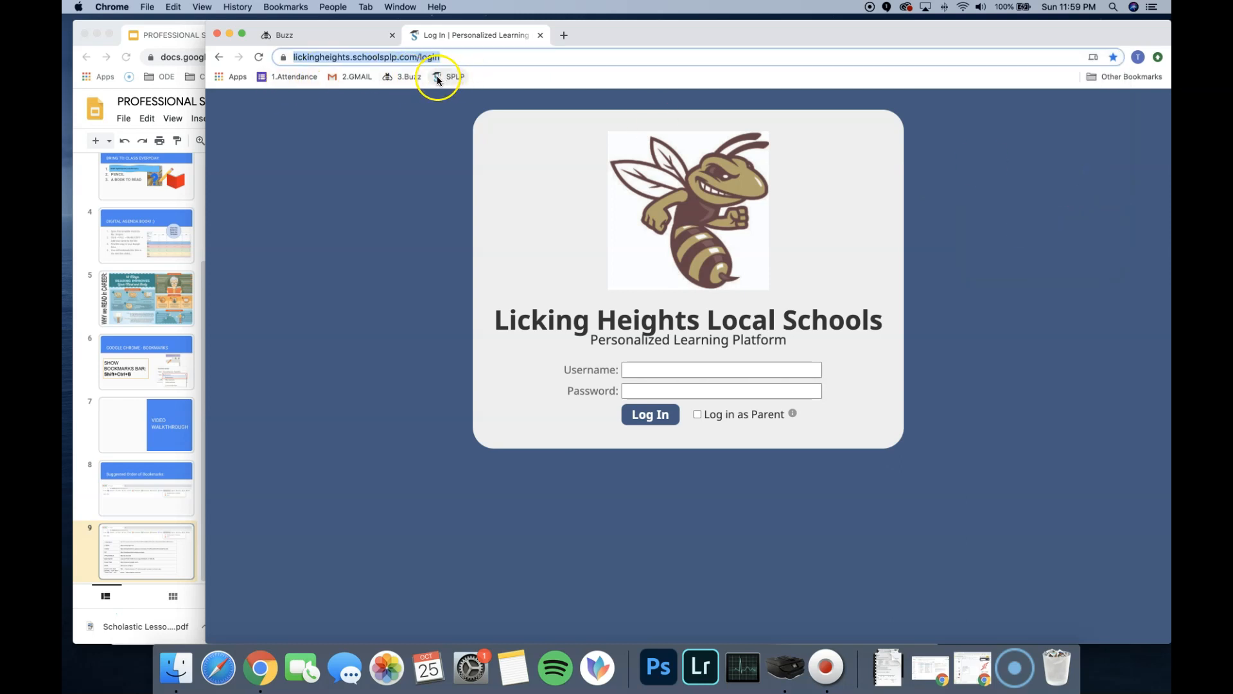
{"action": "left_click", "coordinate": [199, 210]}
{"action": "left_click_drag", "start_coordinate": [399, 393], "coordinate": [335, 393]}
{"action": "key", "text": "super+c"}
{"action": "left_click", "coordinate": [953, 249]}
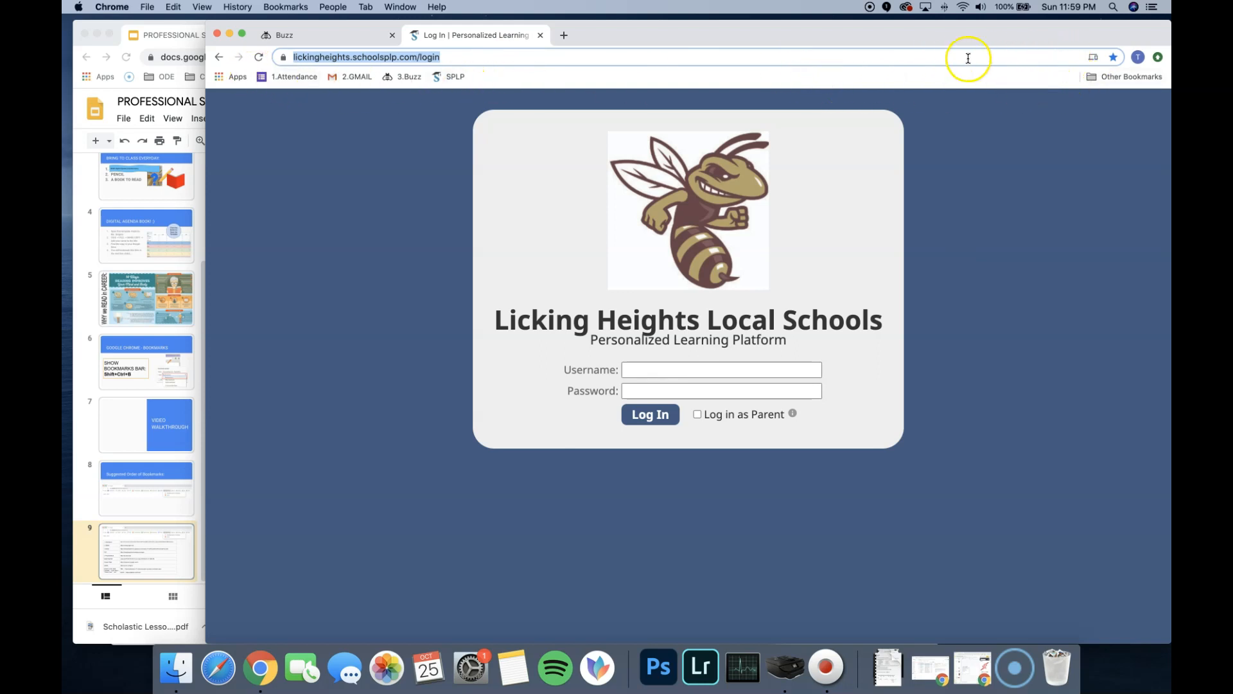
{"action": "key", "text": "super+v"}
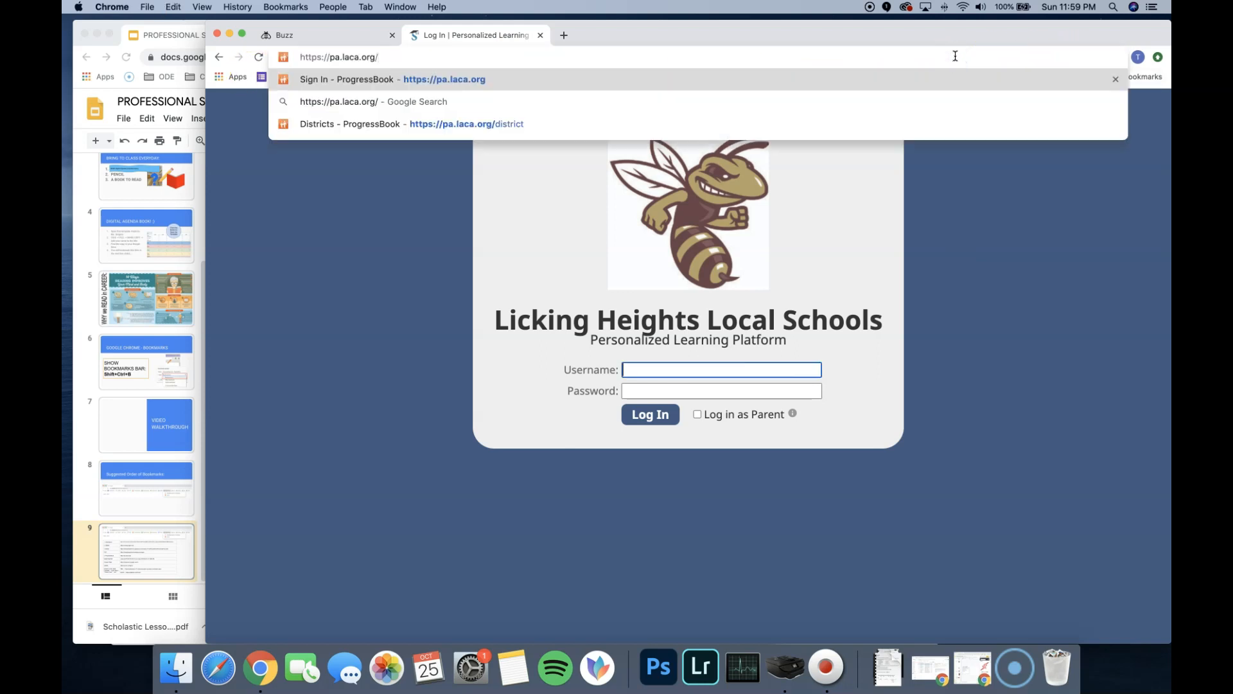
{"action": "key", "text": "Return"}
- View the ProgressBook sign-in form and return to the Licking Hts welcome page
{"action": "left_click", "coordinate": [902, 285]}
{"action": "left_click", "coordinate": [1083, 210]}
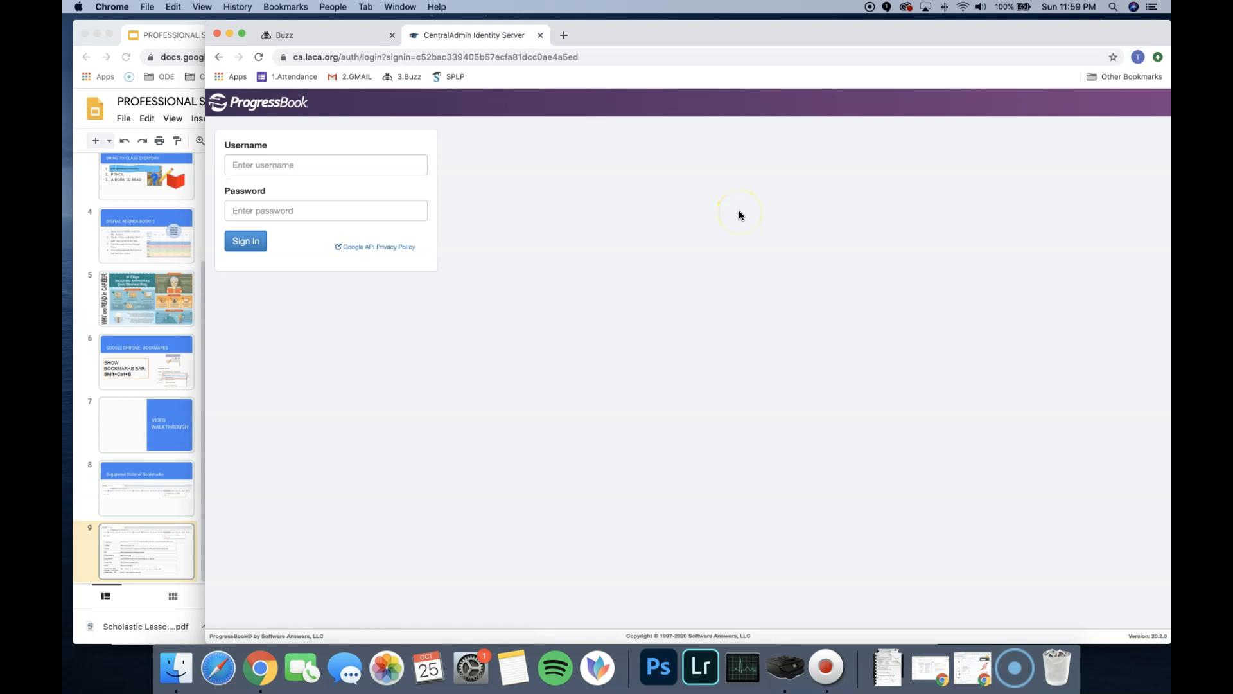
{"action": "left_click", "coordinate": [216, 57]}
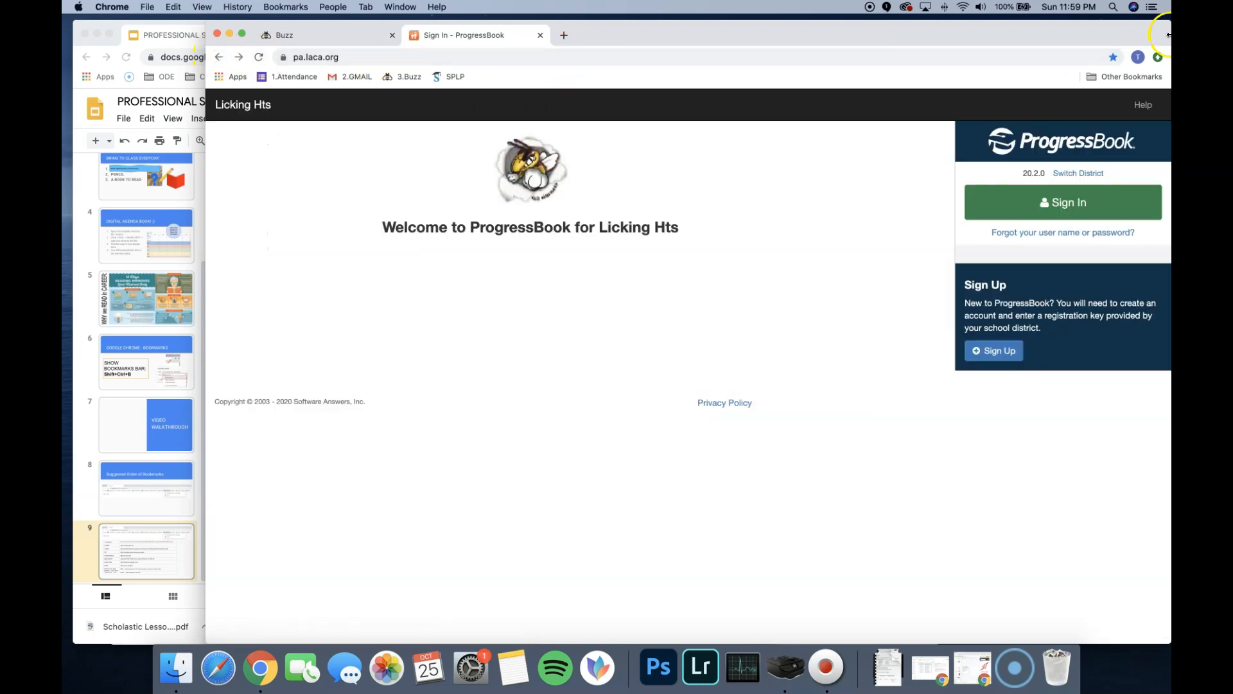
- Move the 4.ProgressBook bookmark for the ProgressBook welcome page into the Bookmarks Bar folder
{"action": "left_click", "coordinate": [1114, 57]}
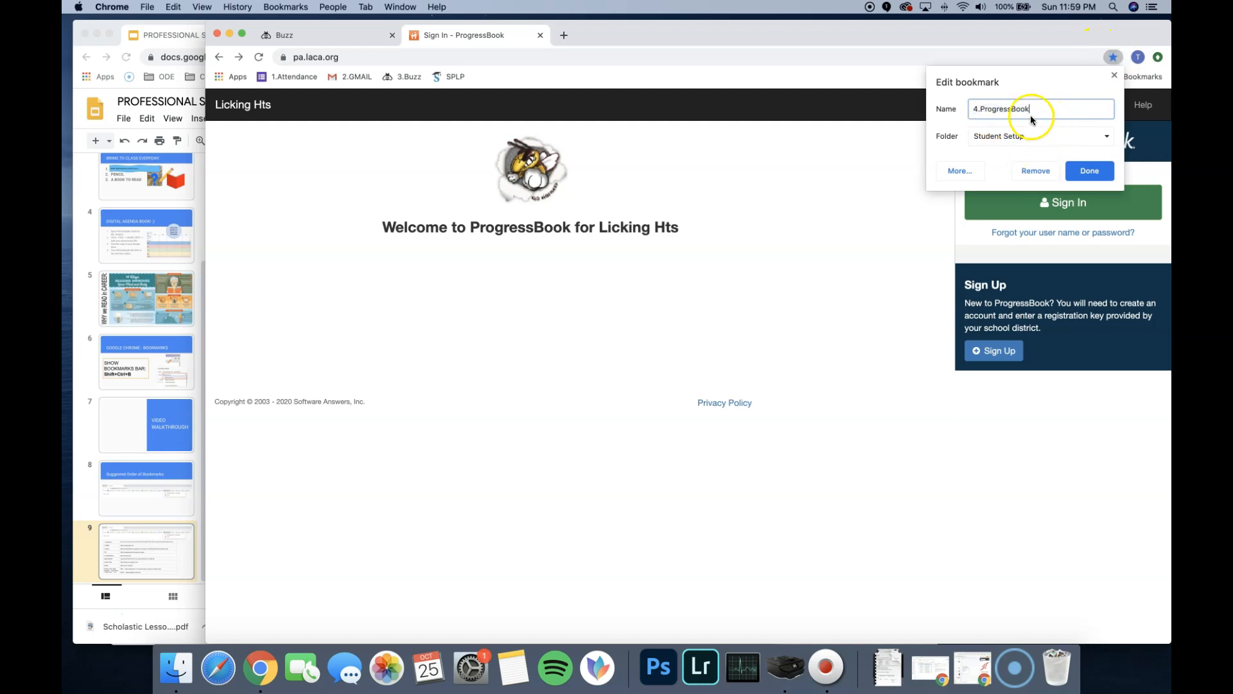
{"action": "left_click", "coordinate": [1037, 133]}
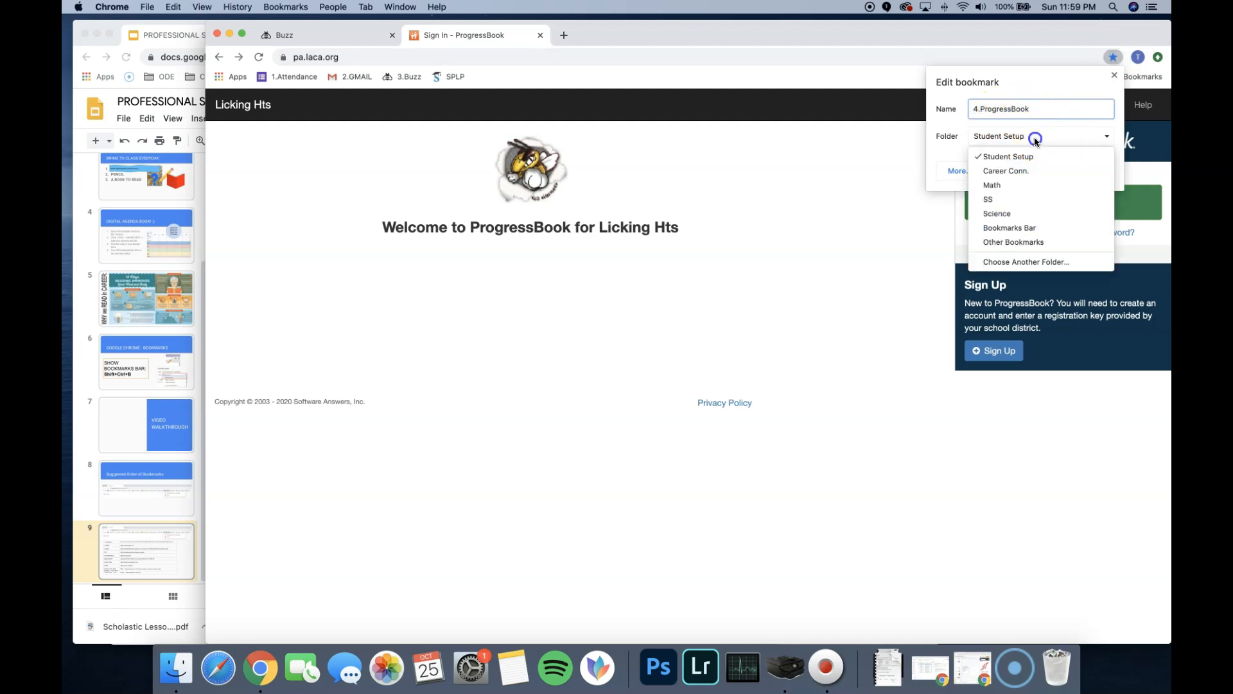
{"action": "left_click", "coordinate": [1009, 227]}
{"action": "left_click", "coordinate": [1088, 173]}
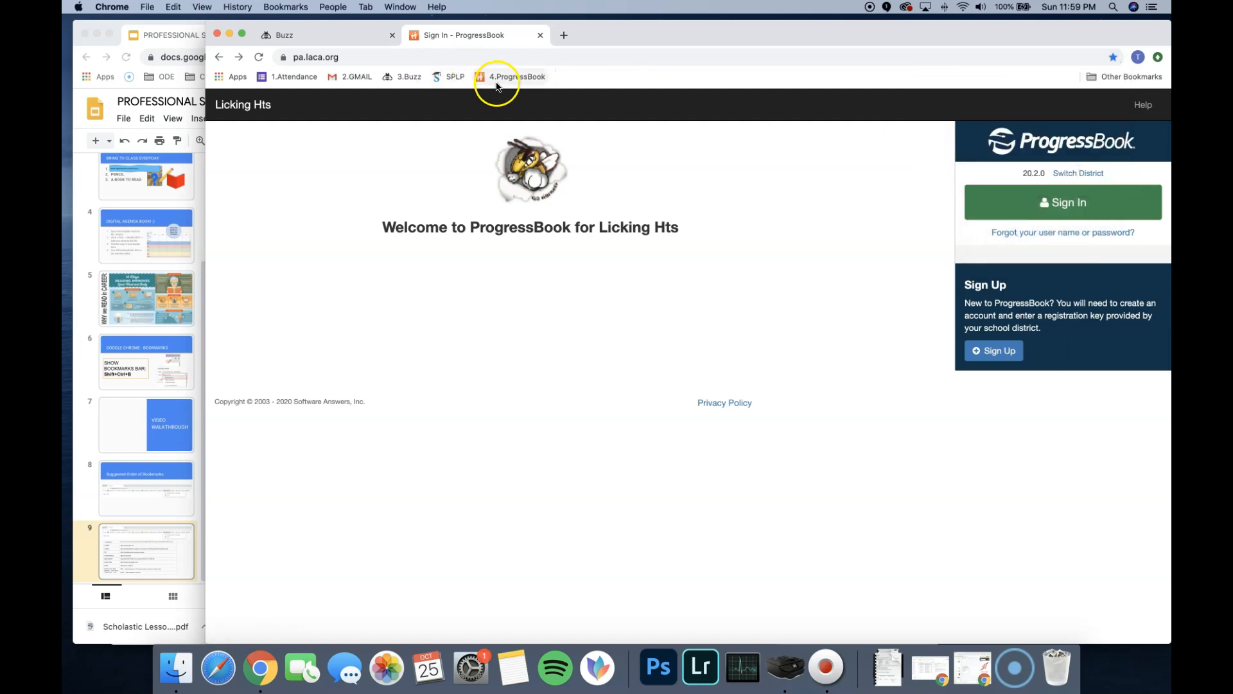
{"action": "left_click", "coordinate": [201, 180]}
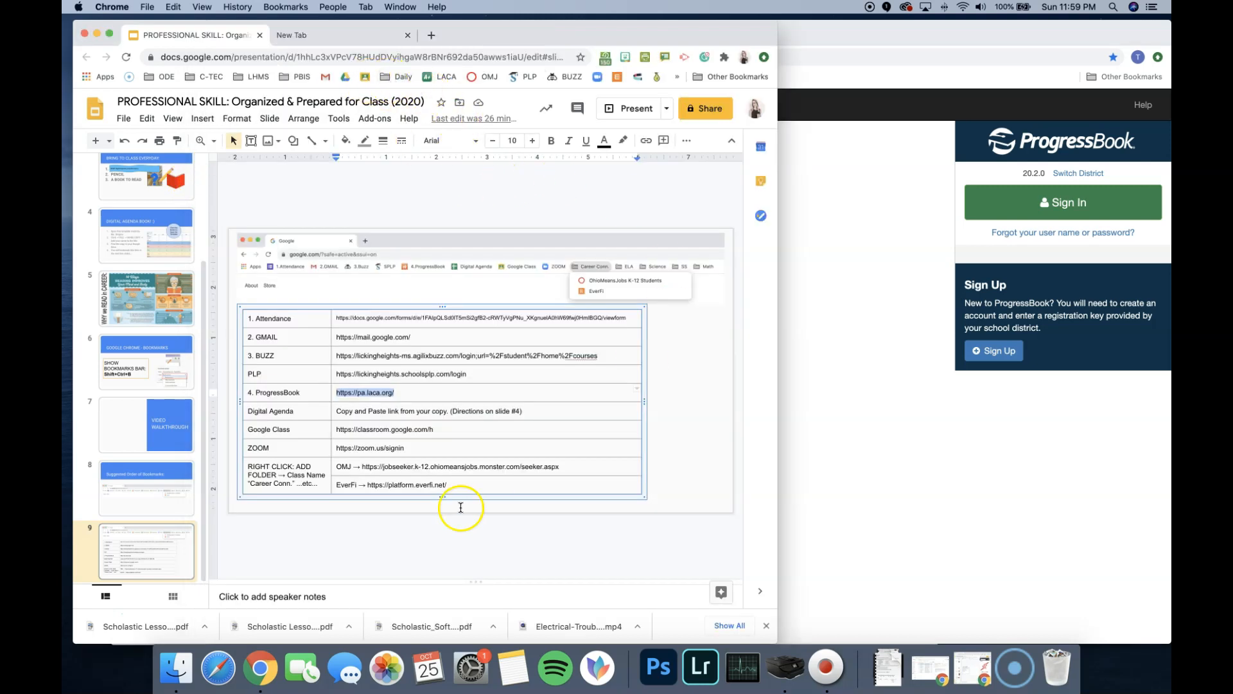
{"action": "left_click", "coordinate": [357, 416]}
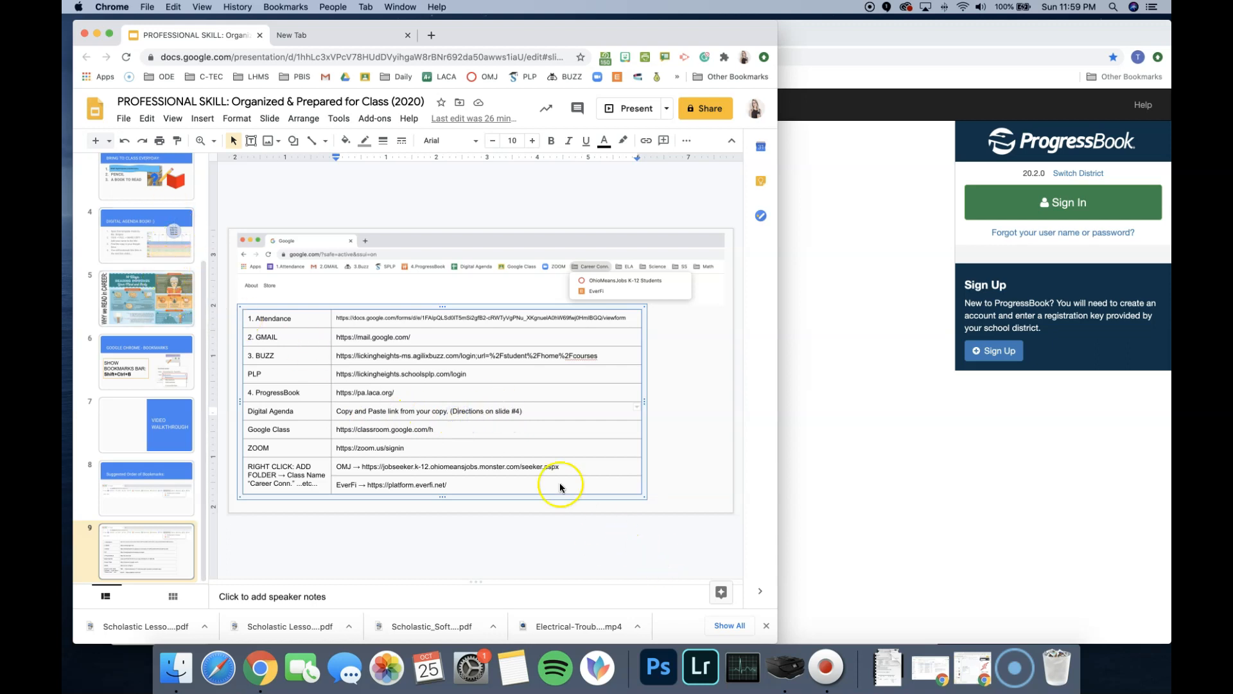
{"action": "left_click", "coordinate": [465, 419]}
{"action": "left_click_drag", "start_coordinate": [443, 427], "coordinate": [340, 432]}
{"action": "key", "text": "super+c"}
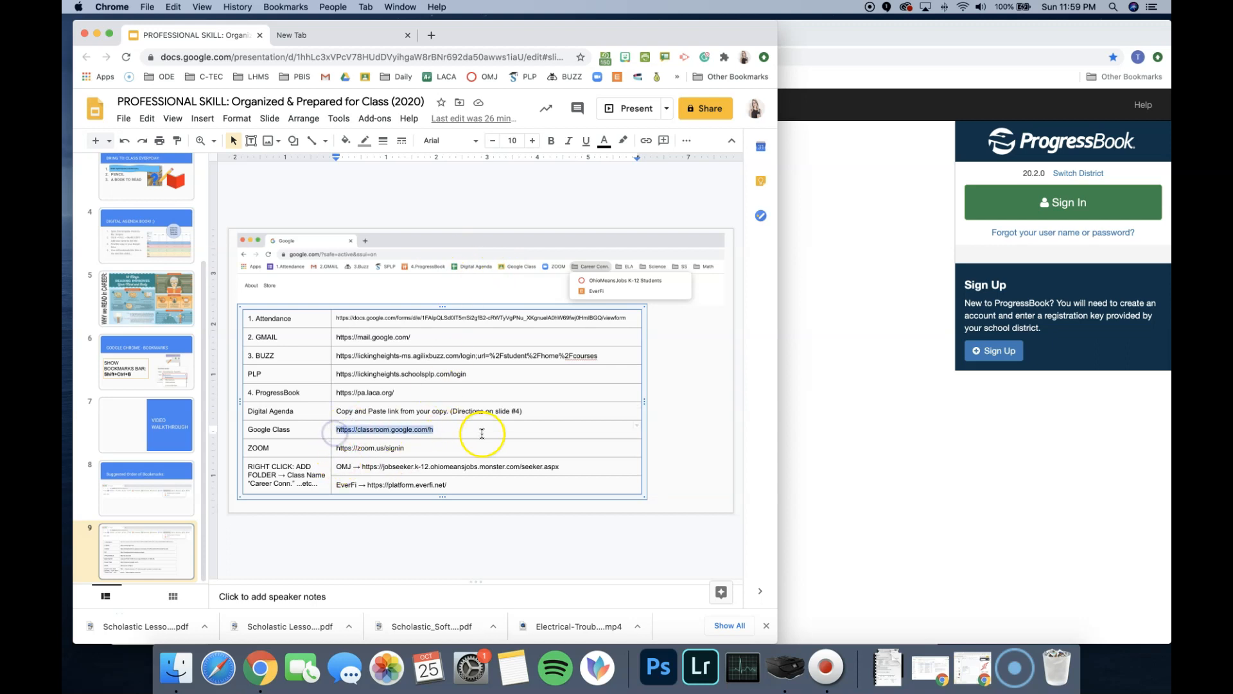
{"action": "left_click", "coordinate": [900, 302]}
{"action": "left_click", "coordinate": [520, 58]}
{"action": "key", "text": "super+v"}
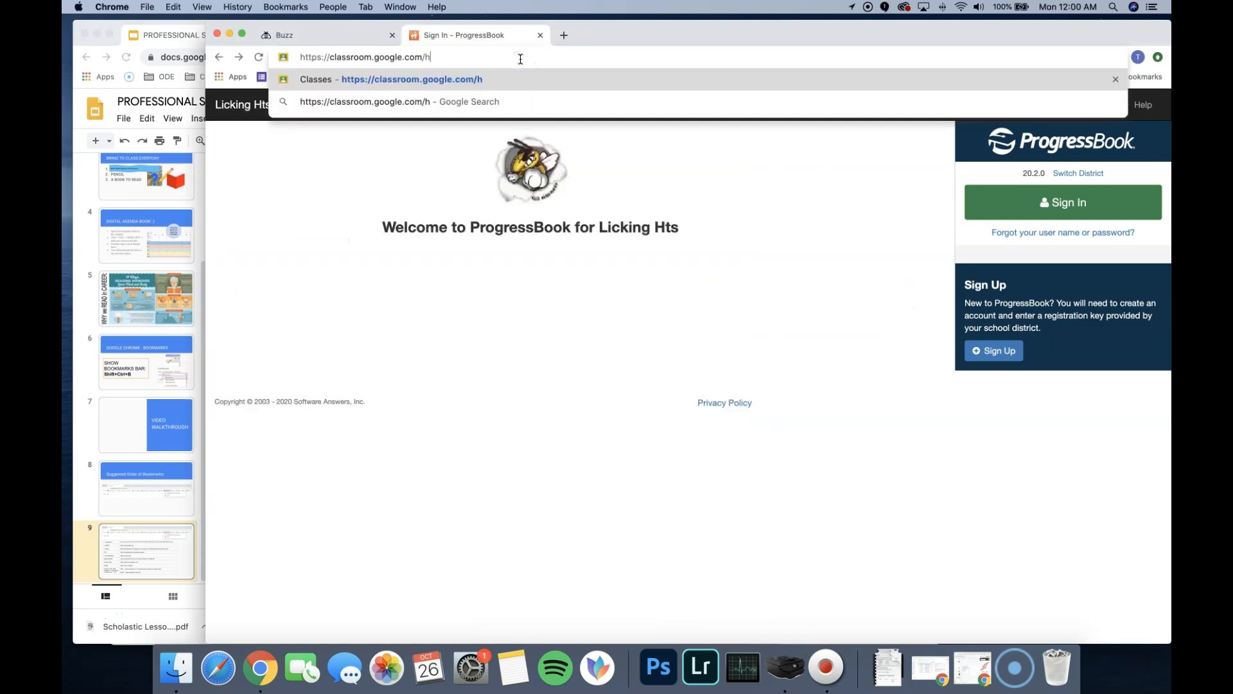
{"action": "key", "text": "Return"}
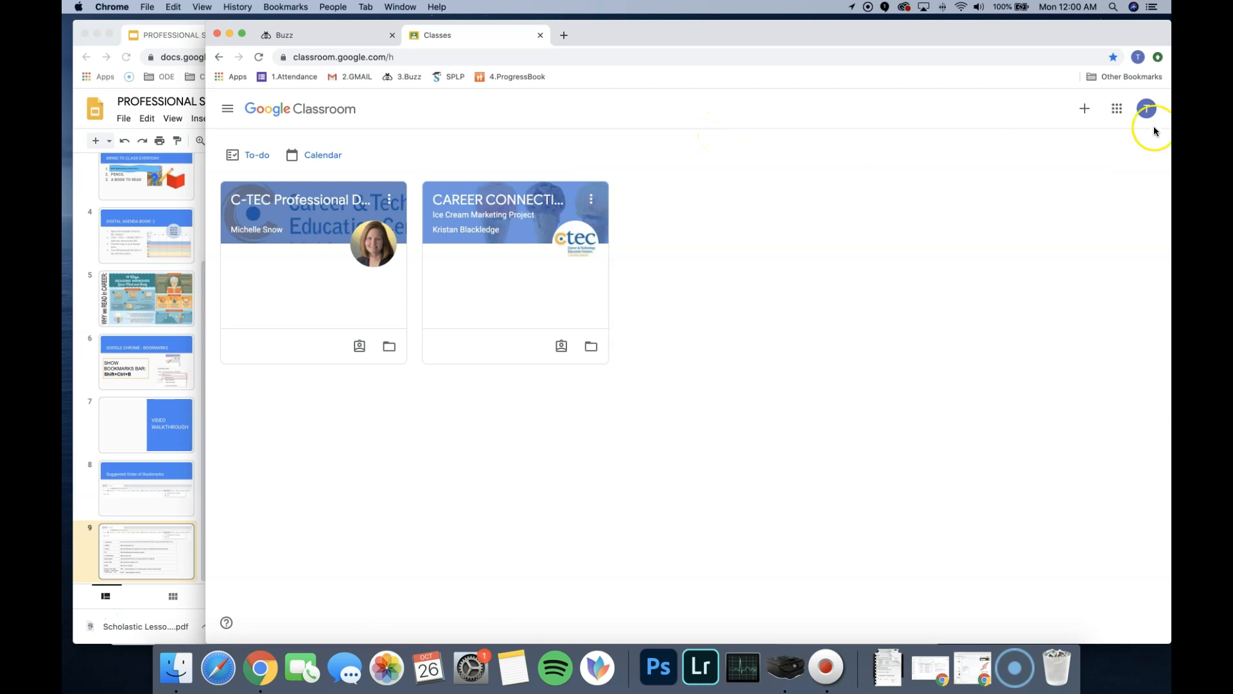
- Move the Google Class bookmark for the Google Classroom page into the Bookmarks Bar folder
{"action": "left_click", "coordinate": [1113, 56]}
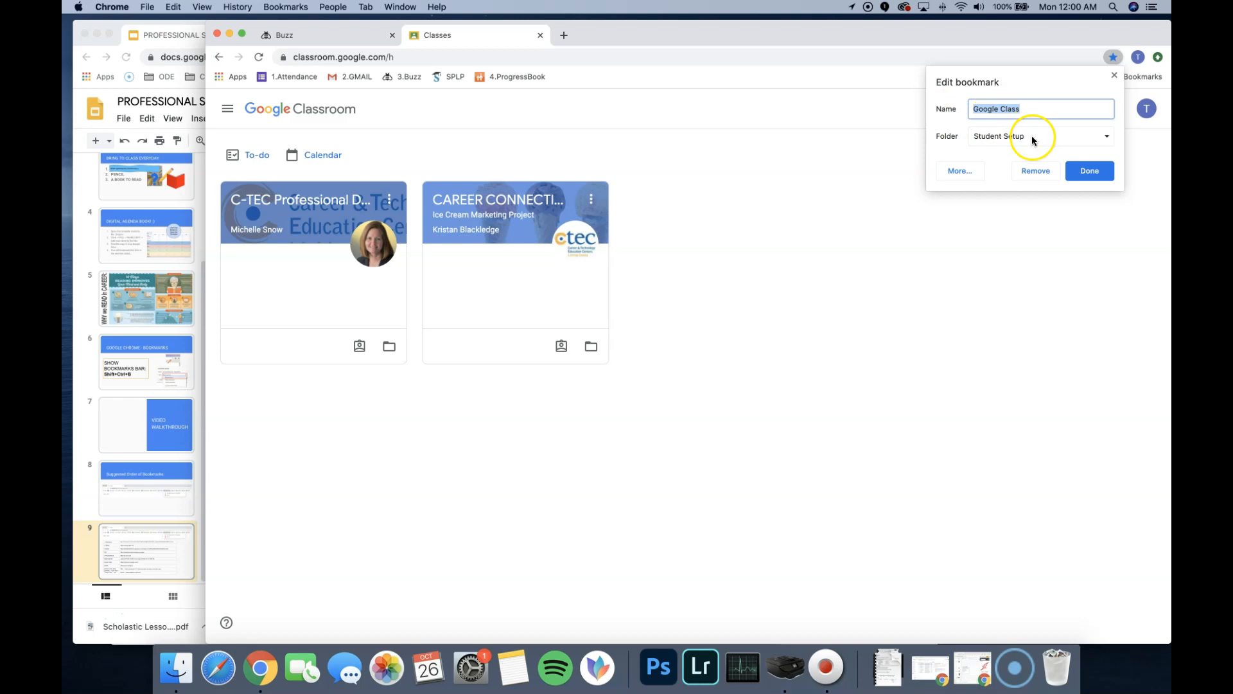
{"action": "left_click", "coordinate": [1089, 170]}
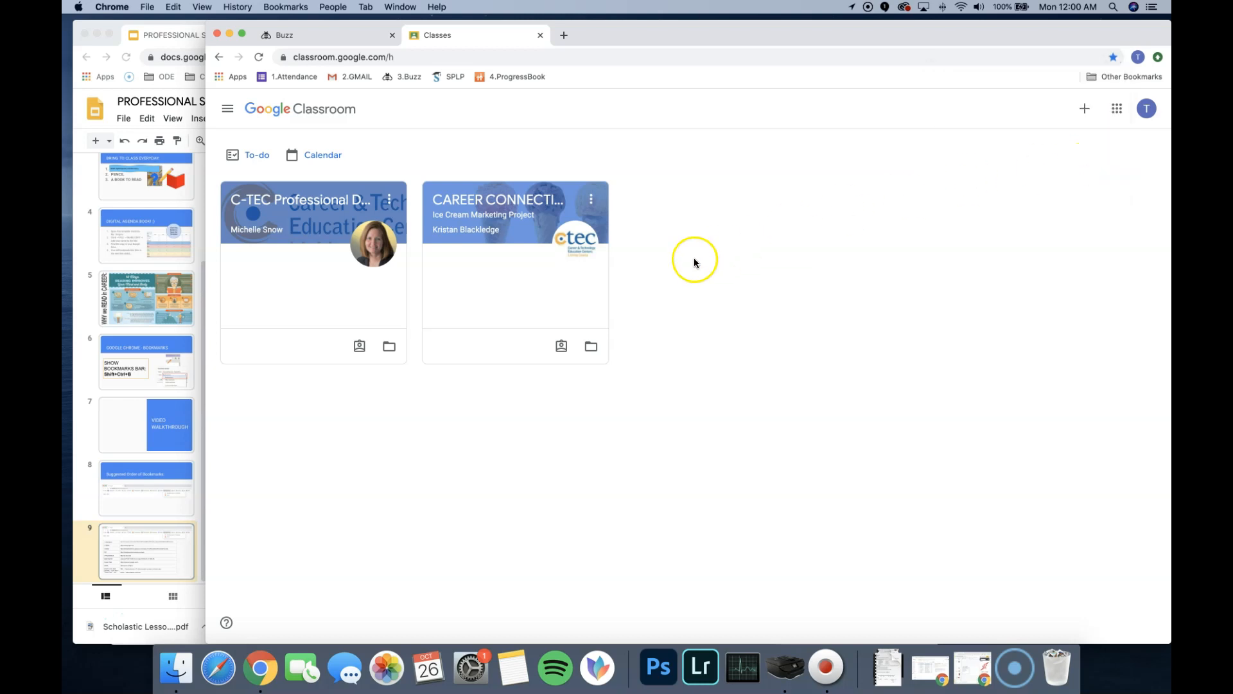
{"action": "left_click", "coordinate": [1113, 56]}
{"action": "left_click", "coordinate": [1034, 149]}
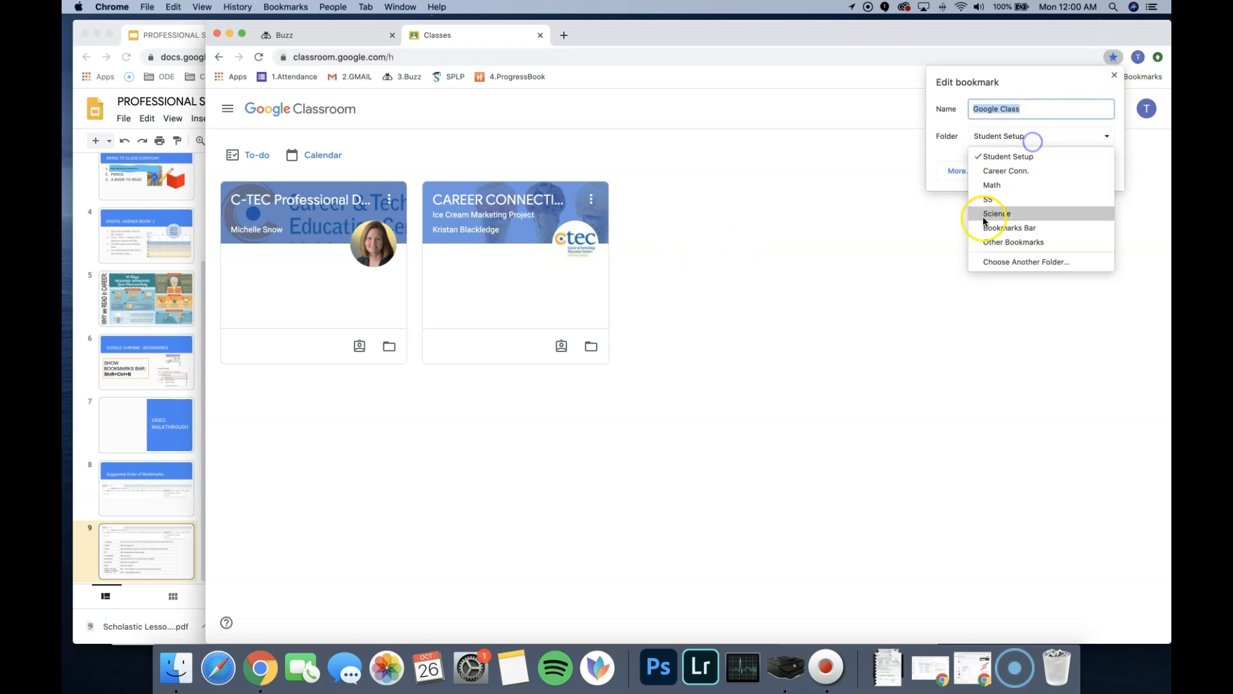
{"action": "left_click", "coordinate": [1008, 225]}
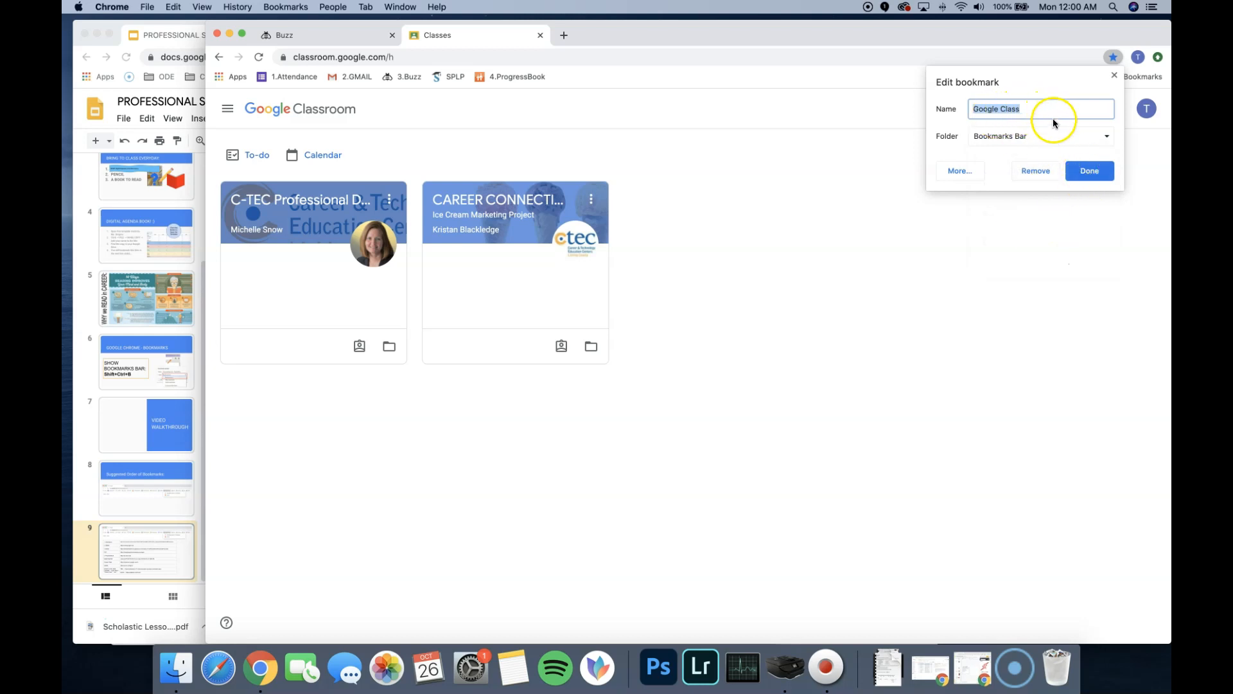
{"action": "left_click", "coordinate": [1089, 170]}
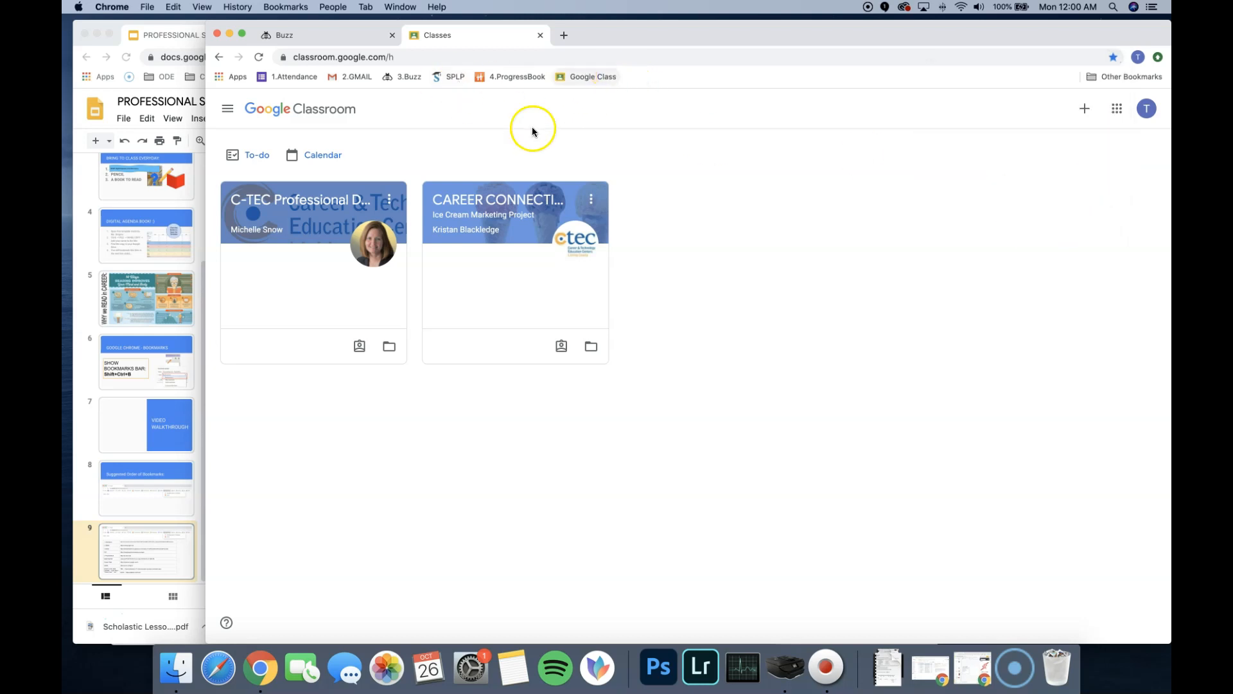
- Add a folder named Career Conn. to the Bookmarks Bar after Google Class and look inside it
{"action": "left_click", "coordinate": [197, 372]}
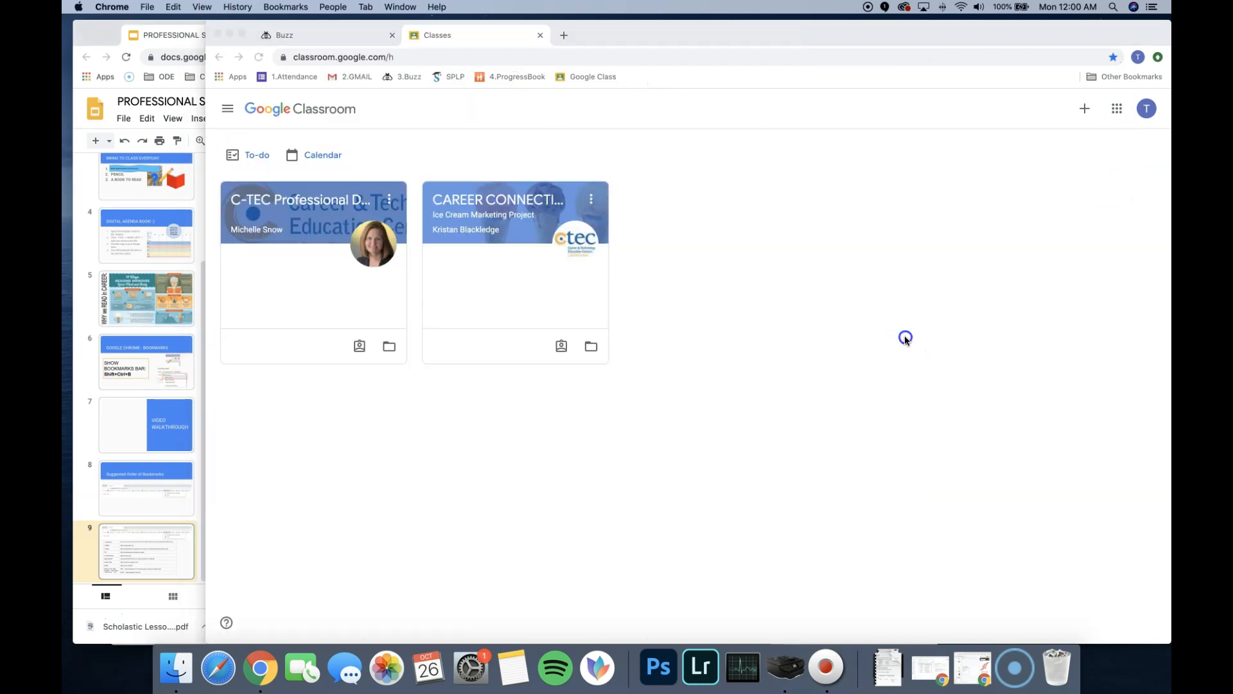
{"action": "left_click", "coordinate": [906, 338]}
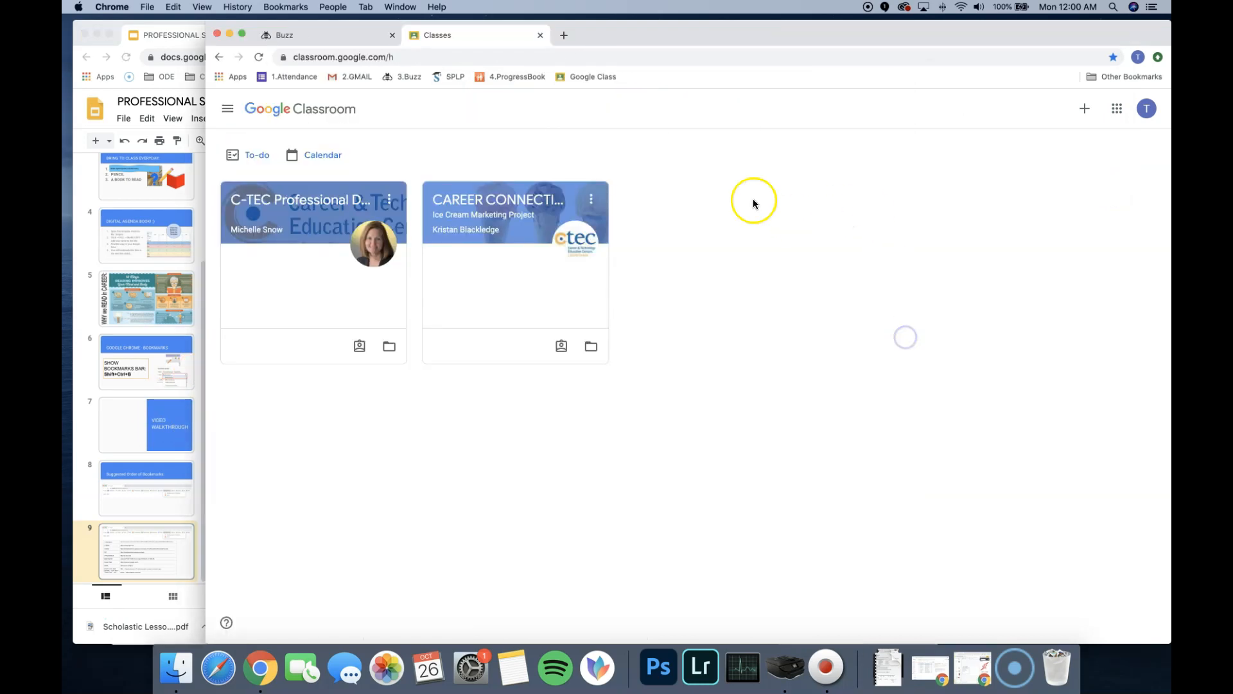
{"action": "right_click", "coordinate": [651, 78]}
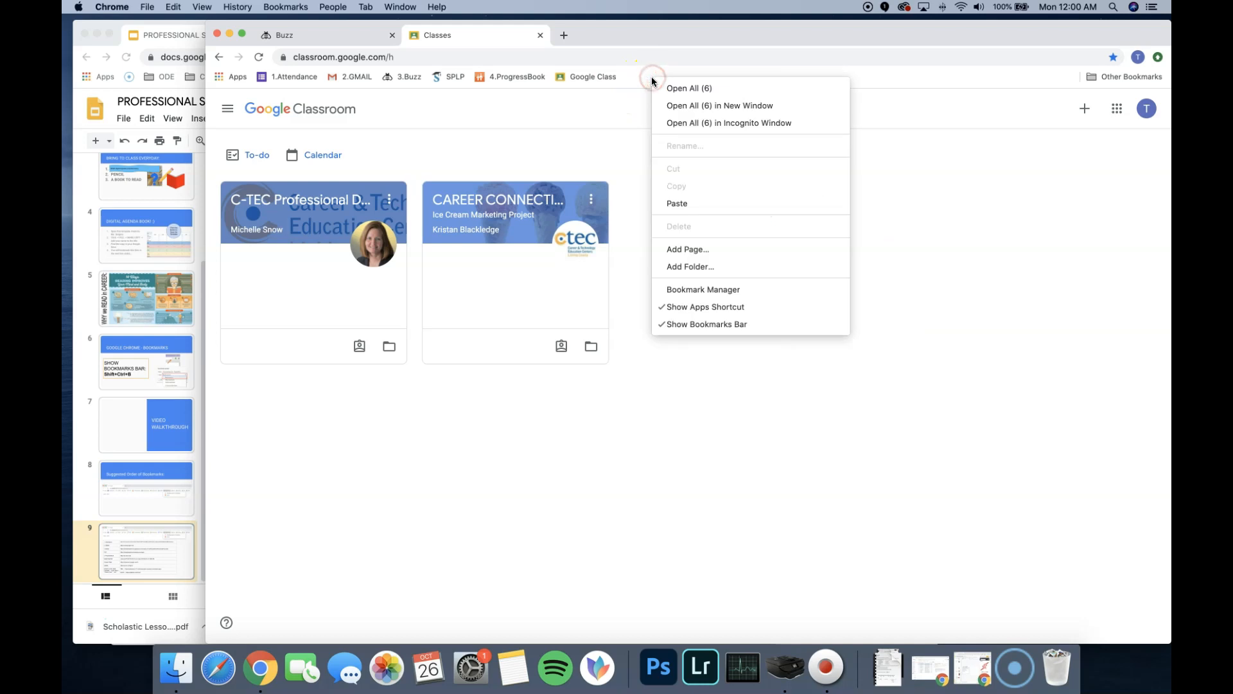
{"action": "left_click", "coordinate": [641, 71]}
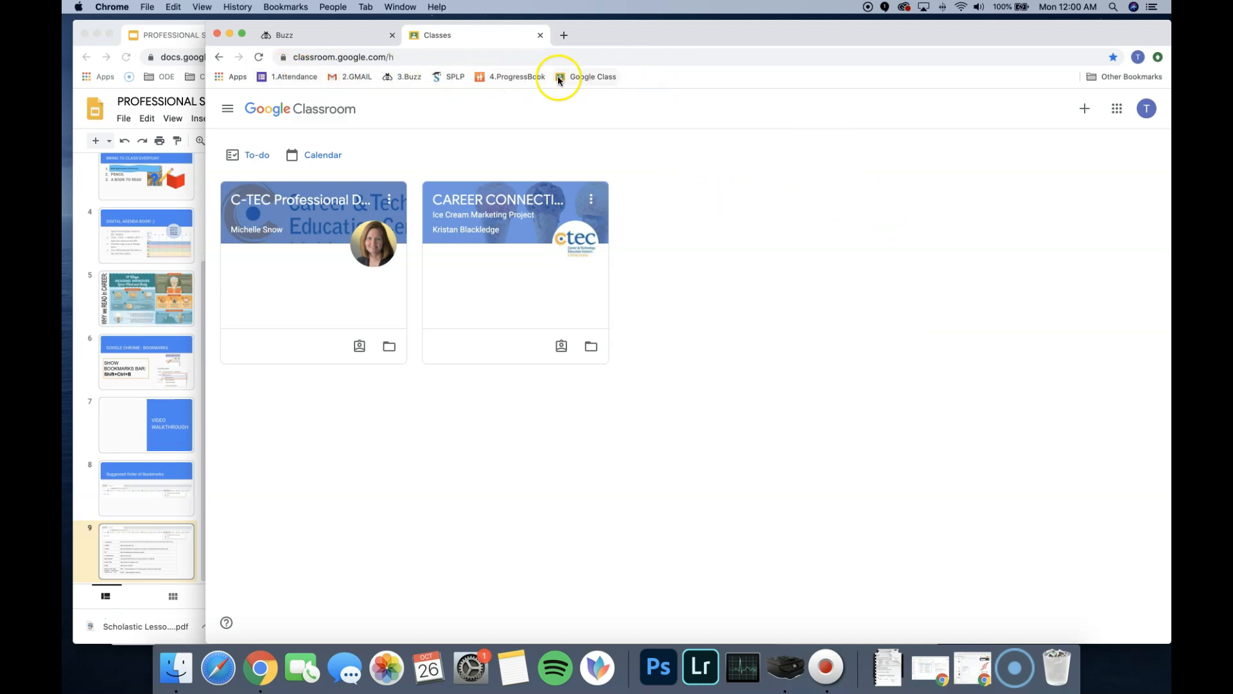
{"action": "right_click", "coordinate": [639, 78]}
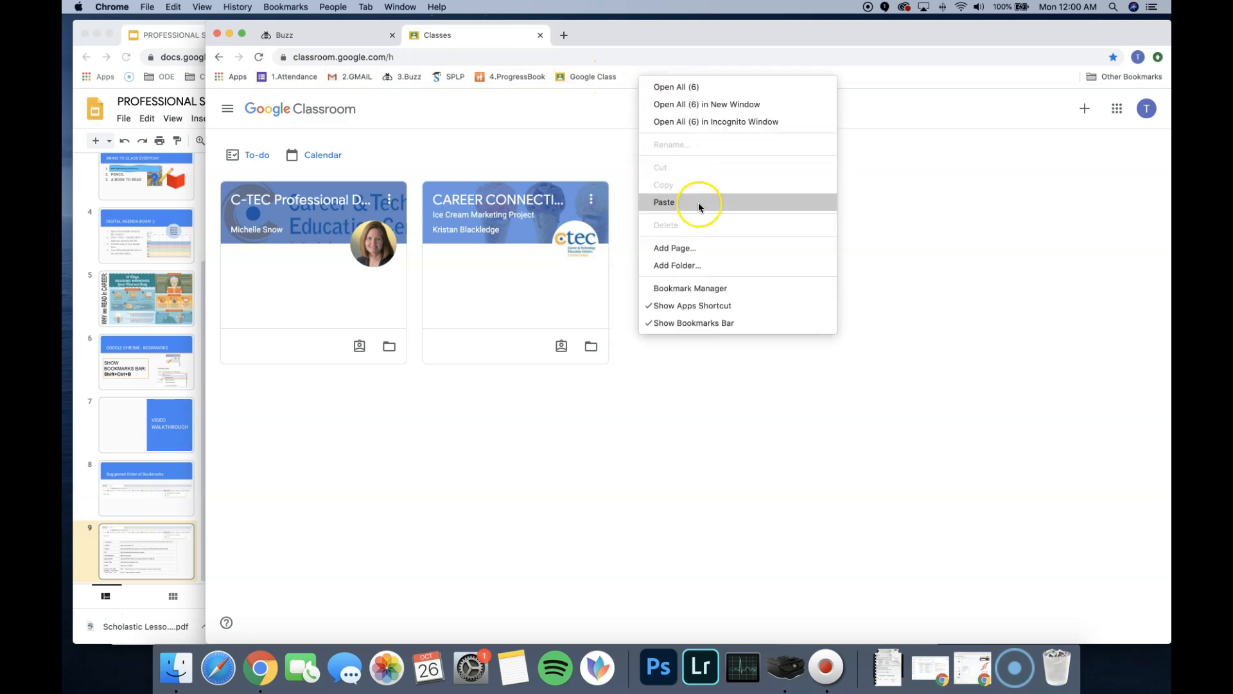
{"action": "left_click", "coordinate": [702, 265]}
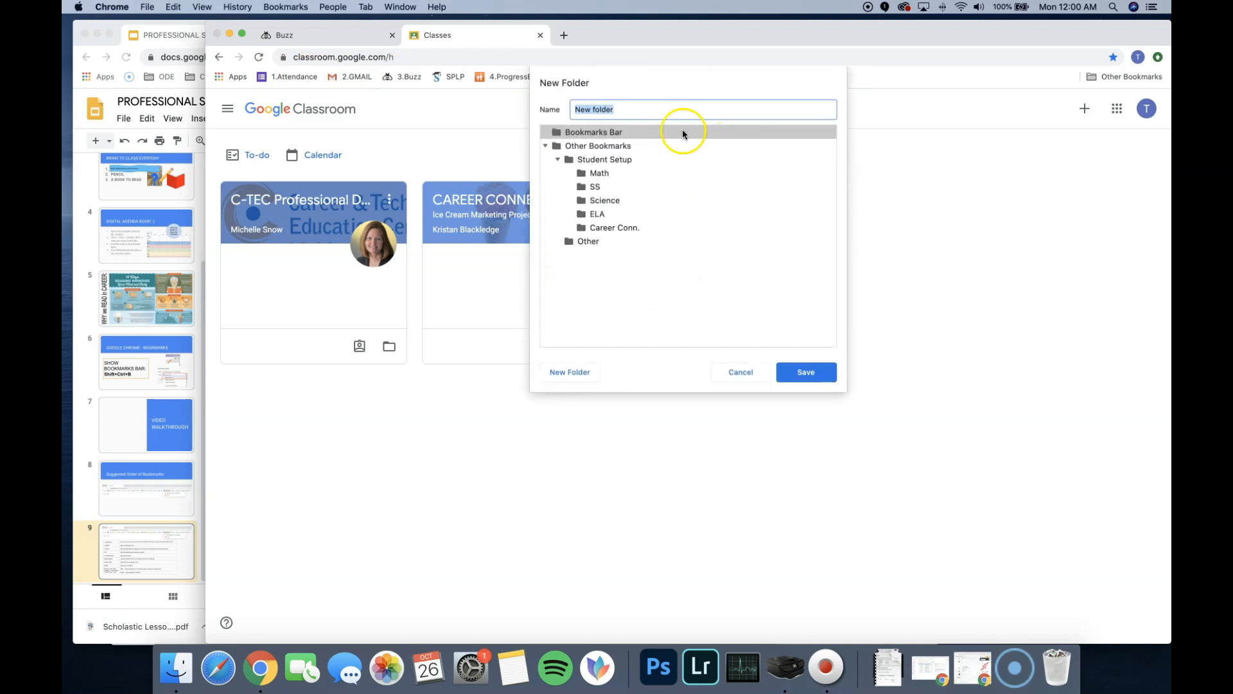
{"action": "left_click", "coordinate": [605, 133]}
{"action": "left_click", "coordinate": [625, 110]}
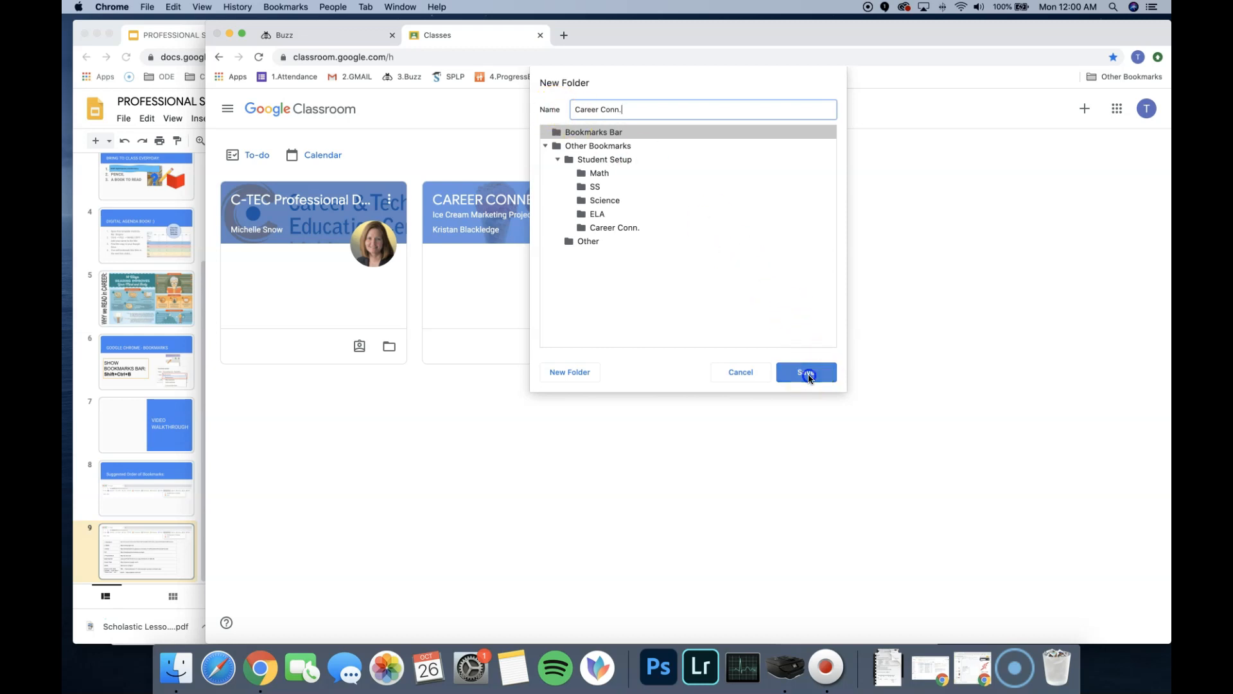
{"action": "left_click", "coordinate": [807, 372]}
{"action": "left_click", "coordinate": [668, 78]}
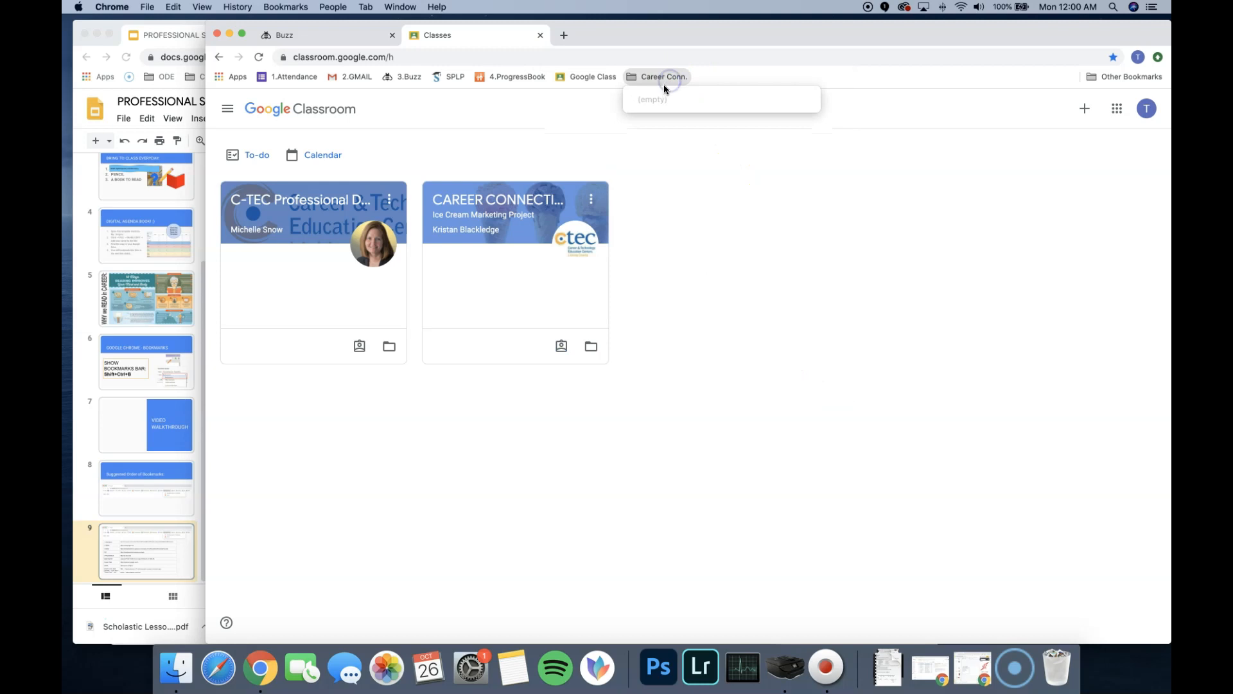
{"action": "left_click", "coordinate": [657, 77]}
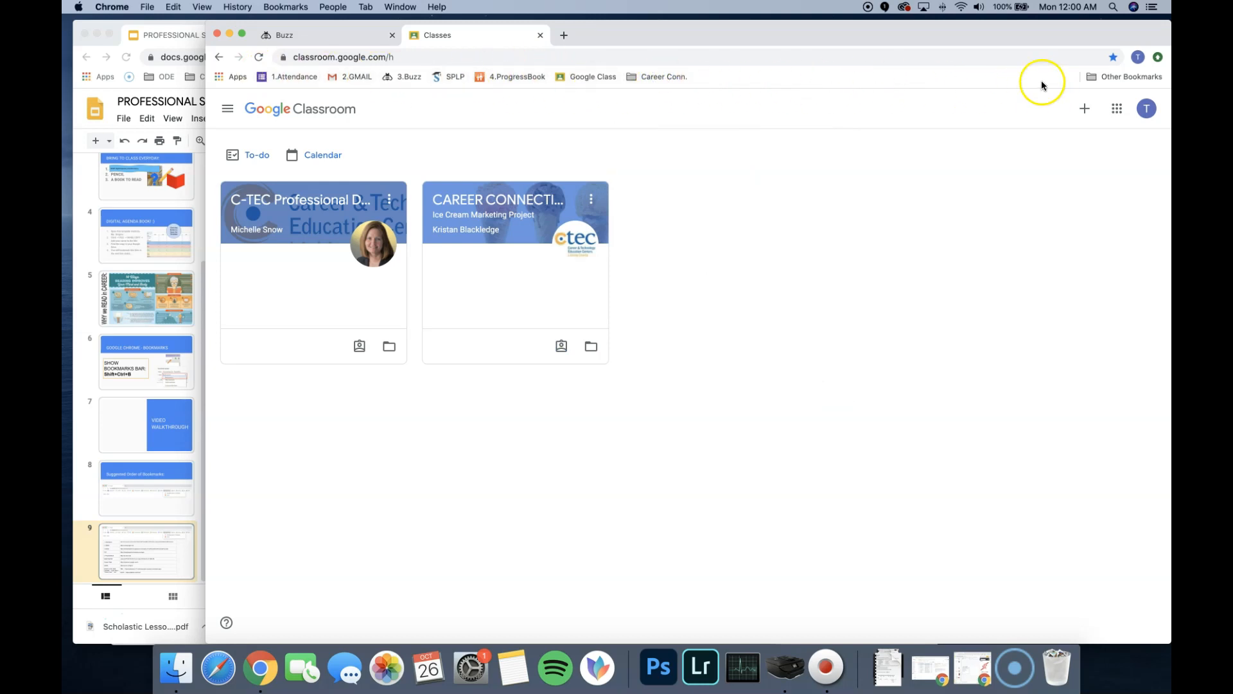
{"action": "left_click", "coordinate": [695, 187]}
{"action": "left_click", "coordinate": [199, 233]}
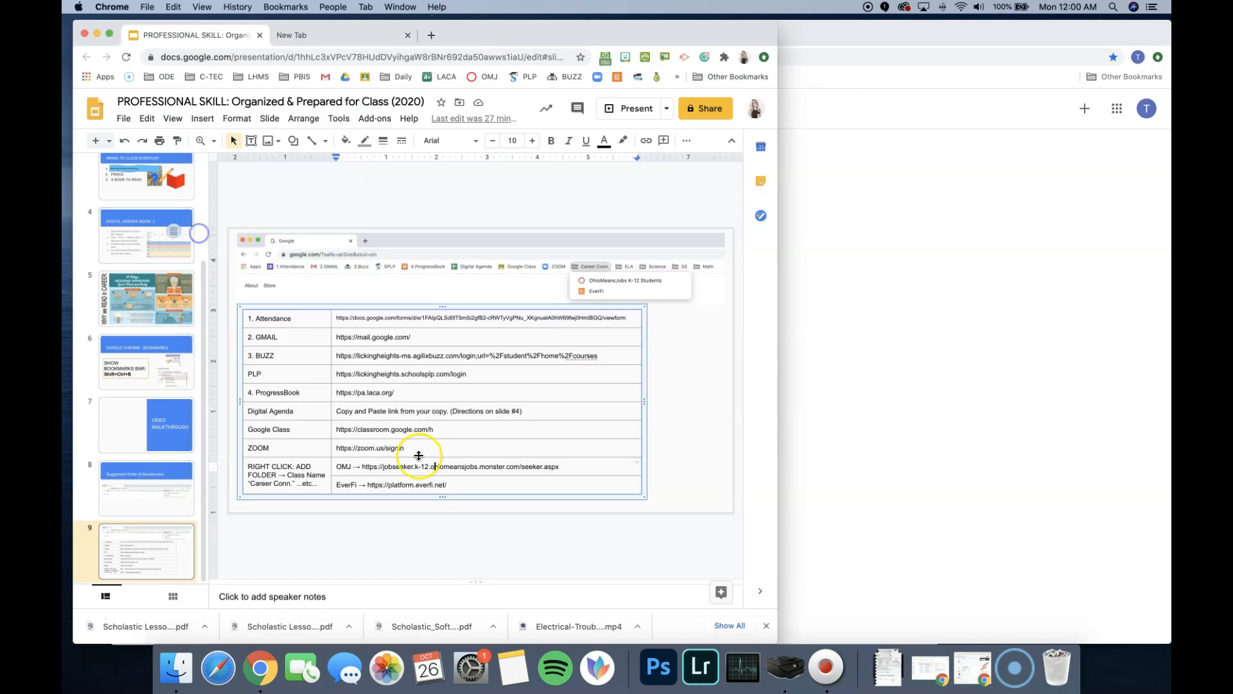
{"action": "left_click", "coordinate": [539, 467]}
{"action": "left_click_drag", "start_coordinate": [563, 466], "coordinate": [412, 469]}
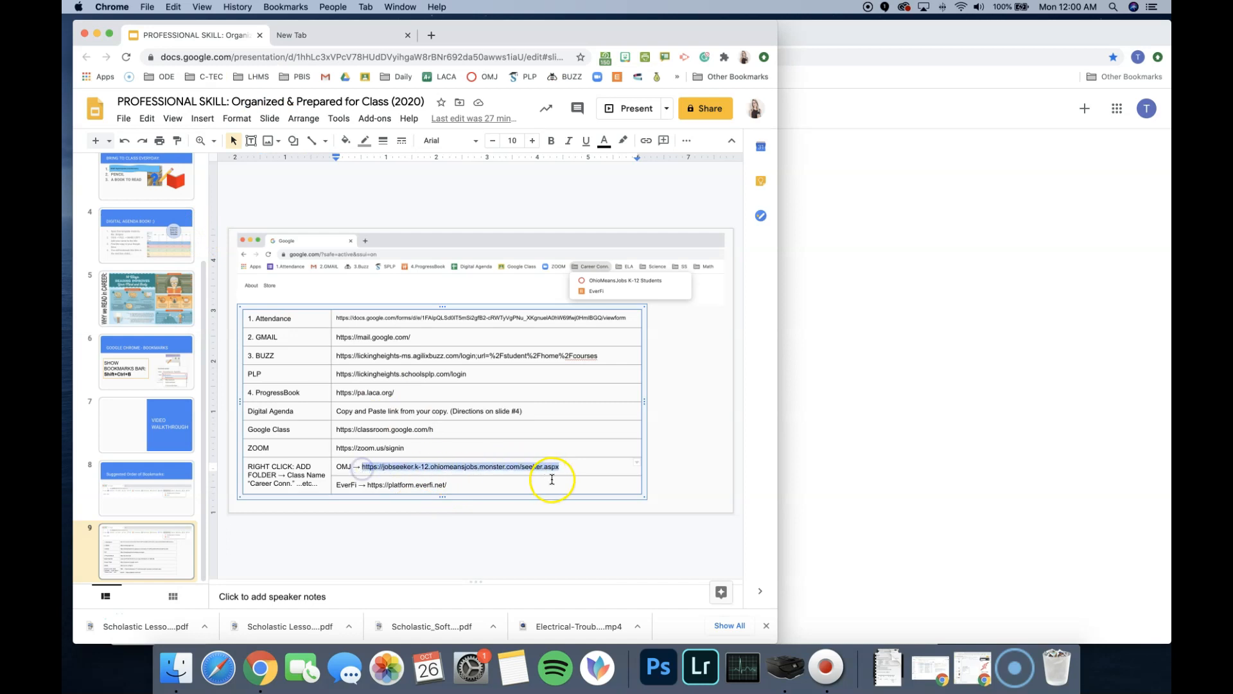
{"action": "left_click", "coordinate": [955, 338]}
{"action": "left_click", "coordinate": [563, 37]}
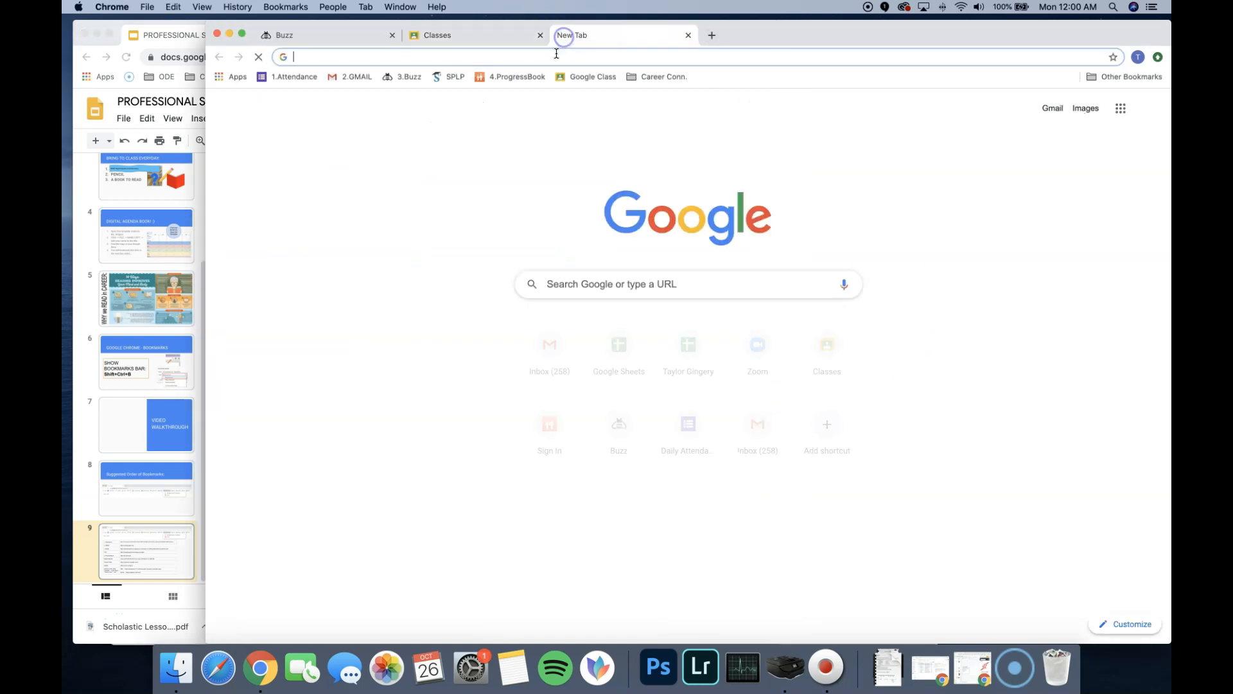
{"action": "type", "text": "https://jobseeker.k-12.ohiomeansjobs.monster.com/seeker.aspx"}
{"action": "key", "text": "Return"}
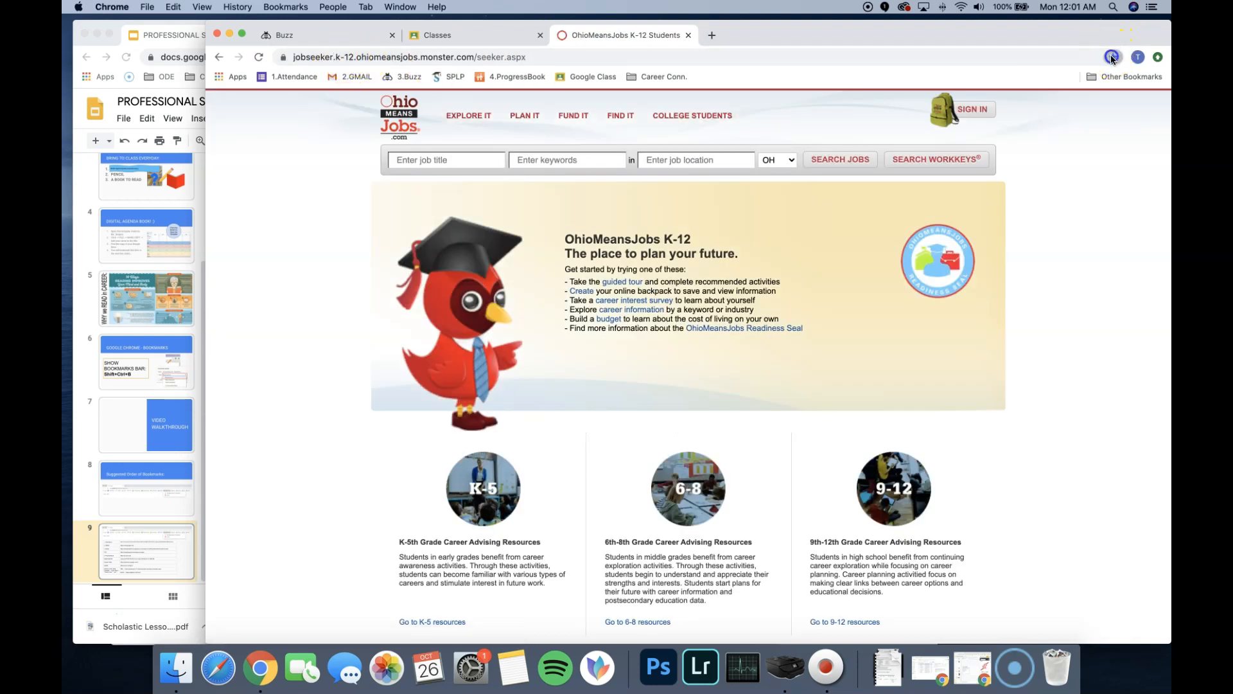
- Move the OhioMeansJobs K-12 Students bookmark to the Bookmarks Bar and from there into the Career Conn. folder, then check that folder
{"action": "left_click", "coordinate": [1112, 57]}
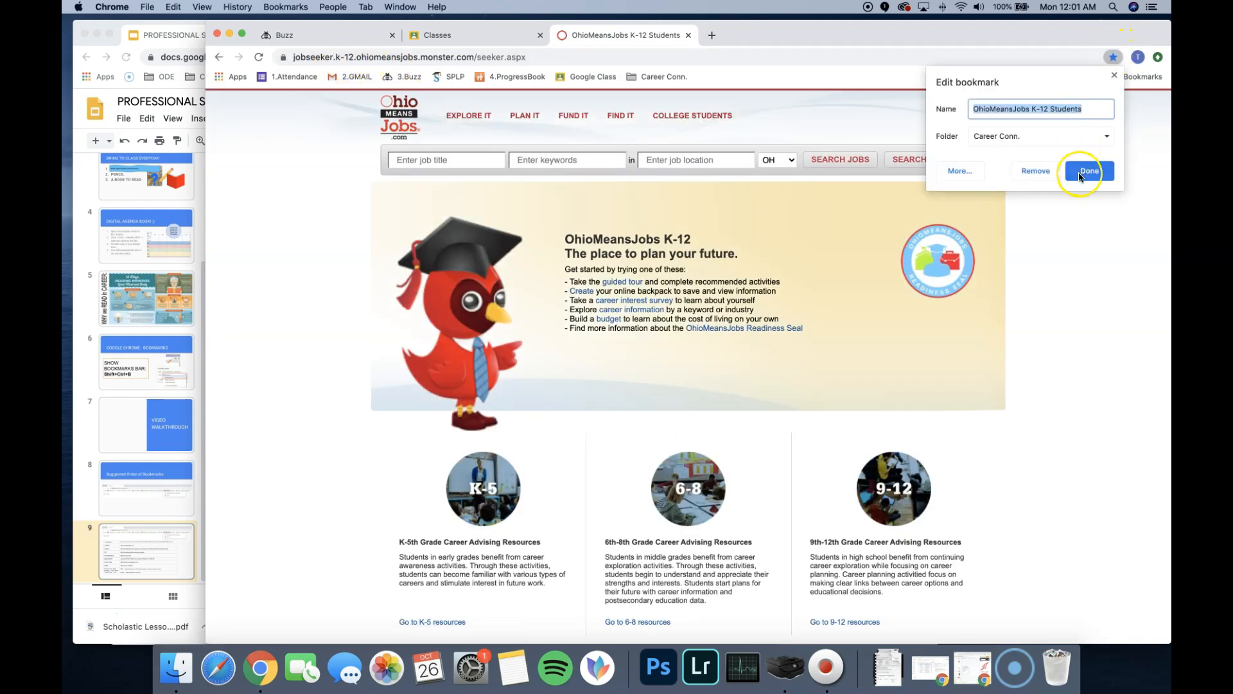
{"action": "left_click", "coordinate": [1059, 135]}
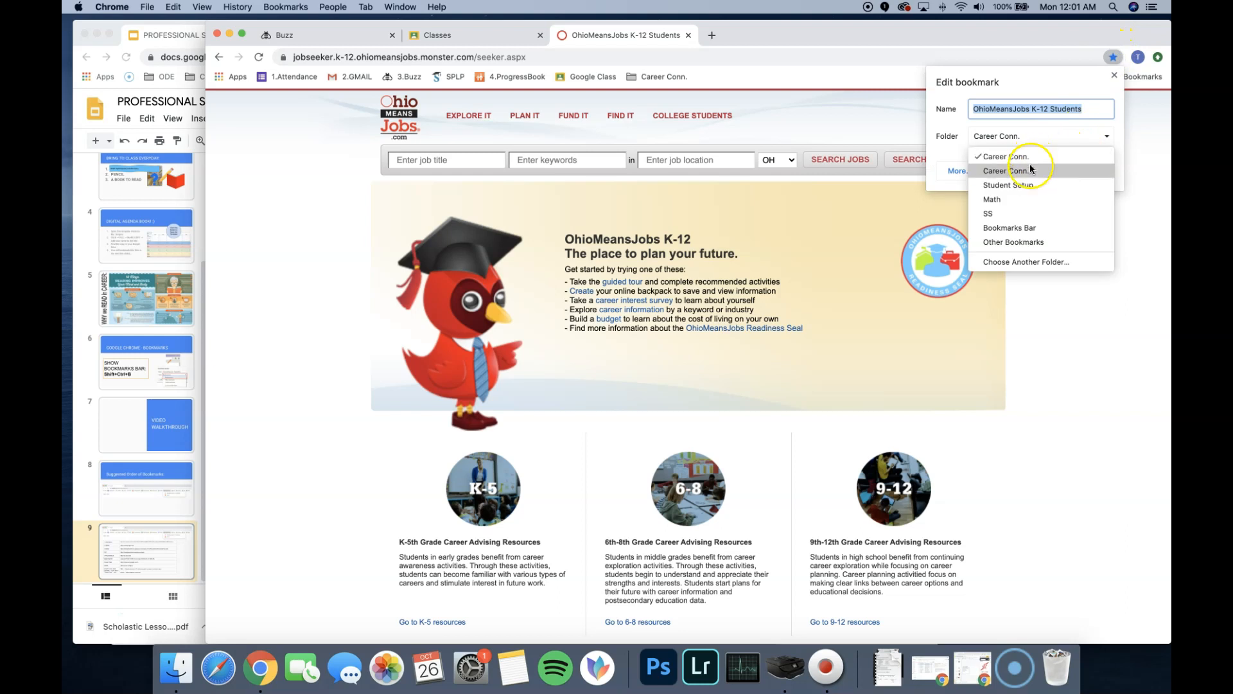
{"action": "left_click", "coordinate": [1015, 228]}
{"action": "left_click", "coordinate": [1102, 170]}
{"action": "left_click_drag", "start_coordinate": [739, 82], "coordinate": [662, 78]}
{"action": "left_click", "coordinate": [673, 77]}
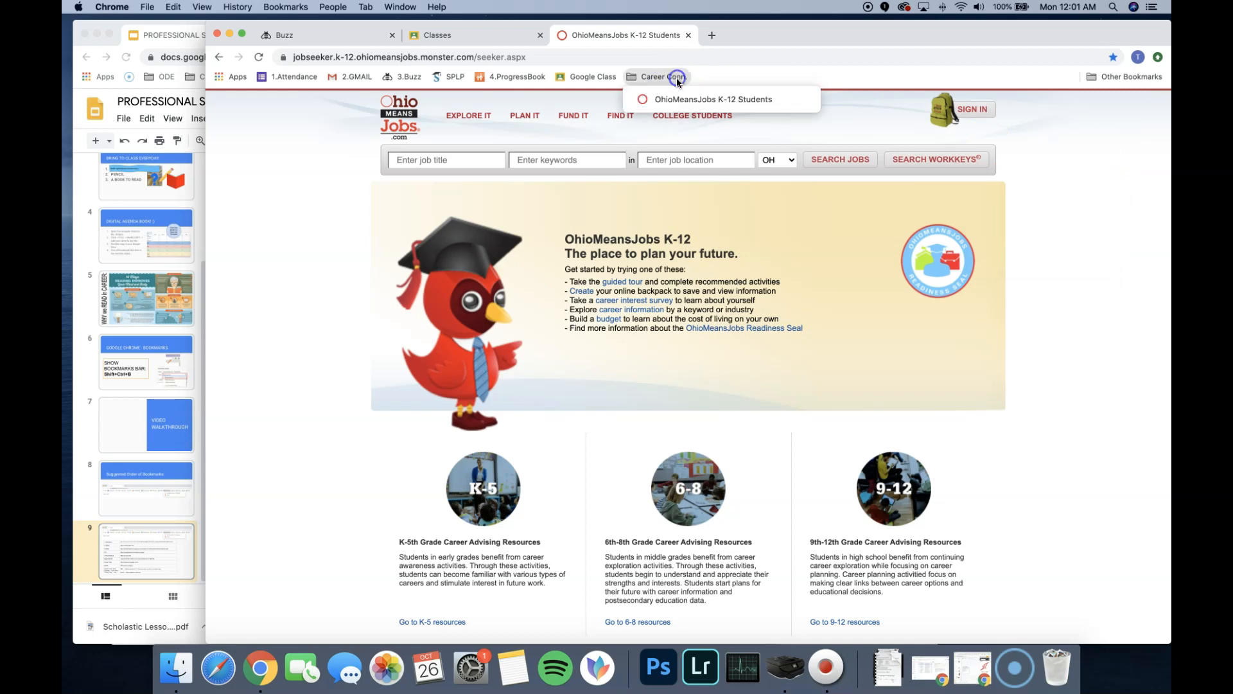
{"action": "left_click", "coordinate": [721, 77]}
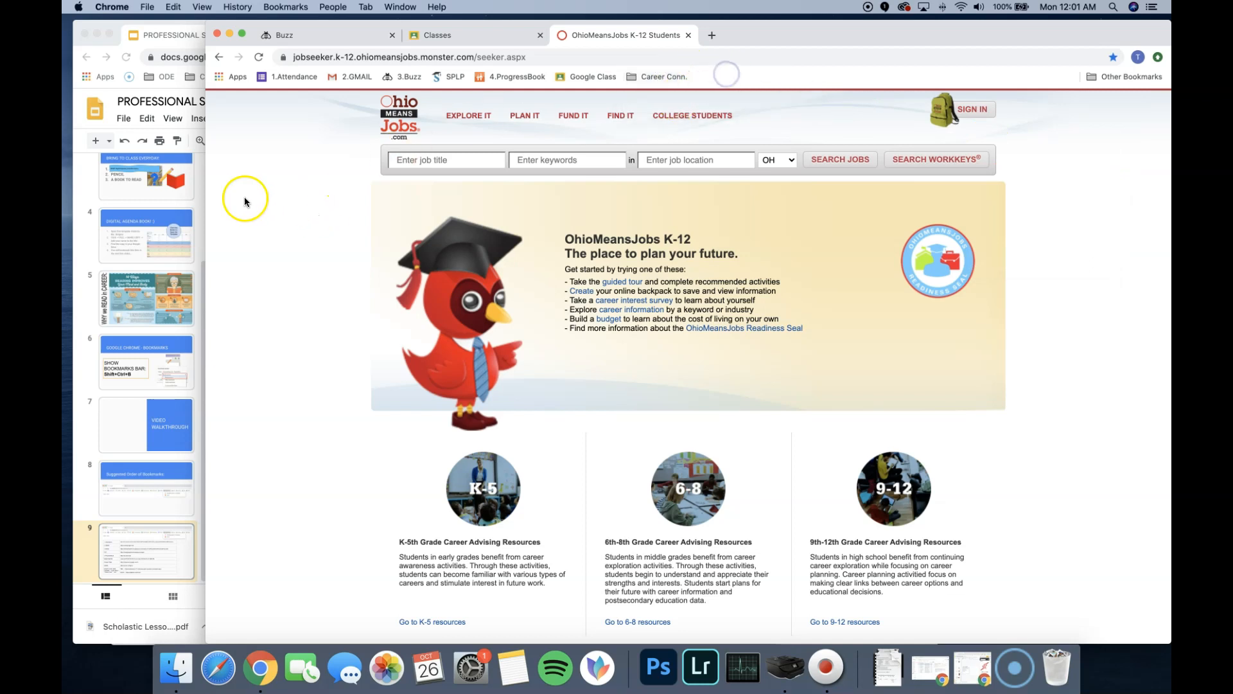
{"action": "left_click", "coordinate": [200, 226]}
{"action": "left_click", "coordinate": [404, 486]}
{"action": "left_click", "coordinate": [450, 485]}
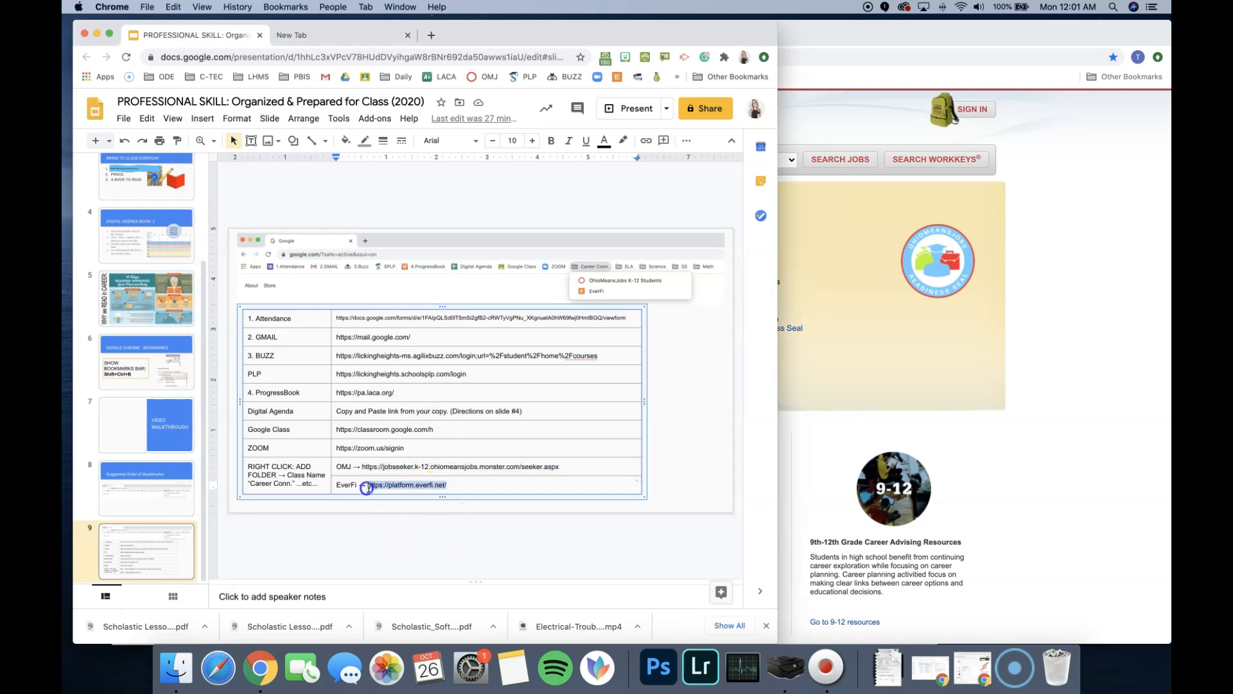
{"action": "left_click", "coordinate": [1046, 302]}
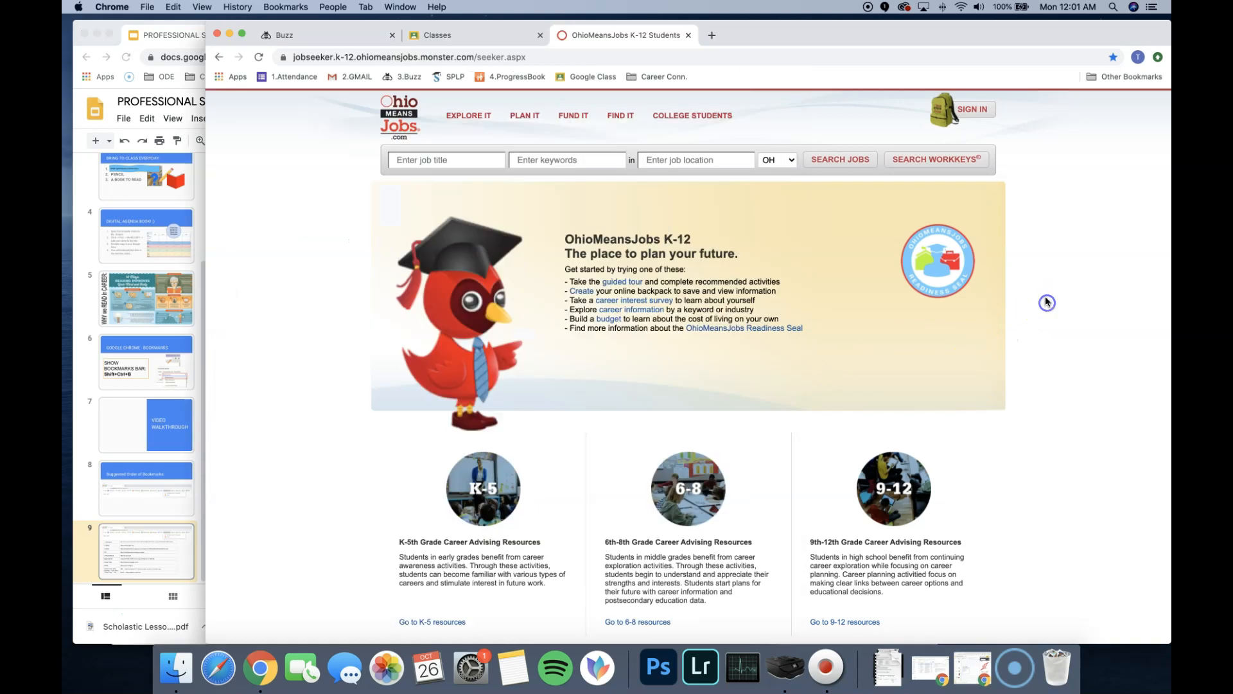
{"action": "left_click", "coordinate": [707, 35]}
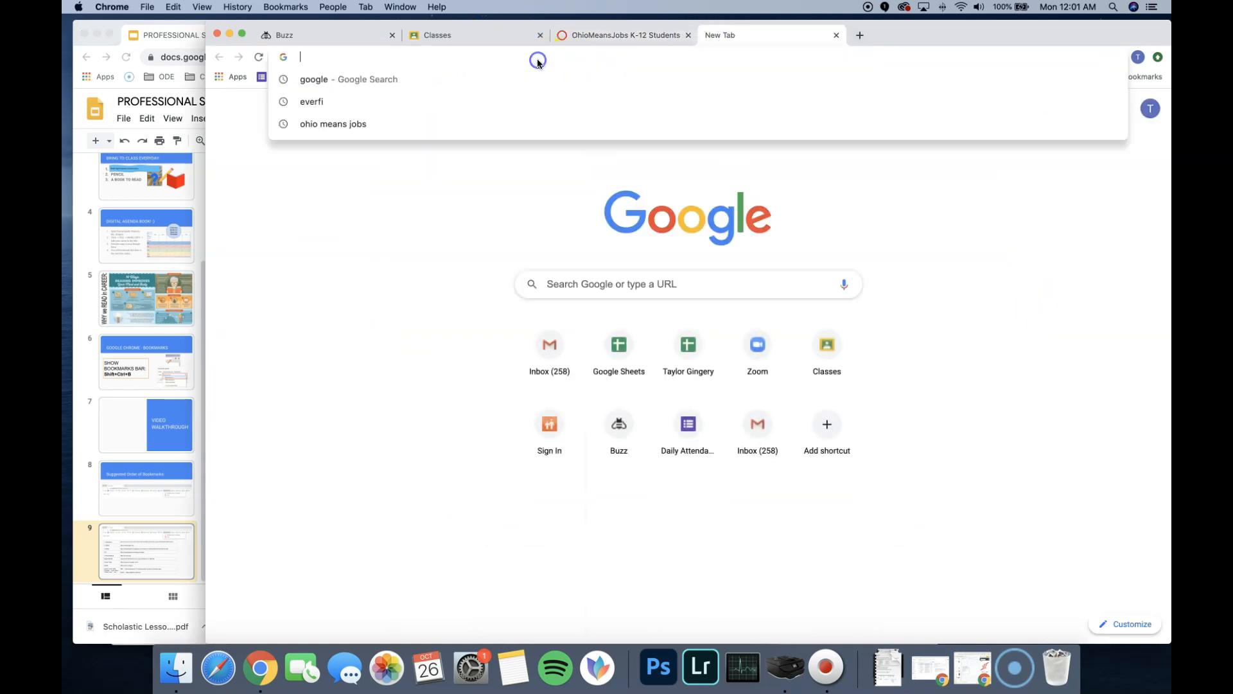
{"action": "type", "text": "https://platform.everfi.net/"}
{"action": "key", "text": "Return"}
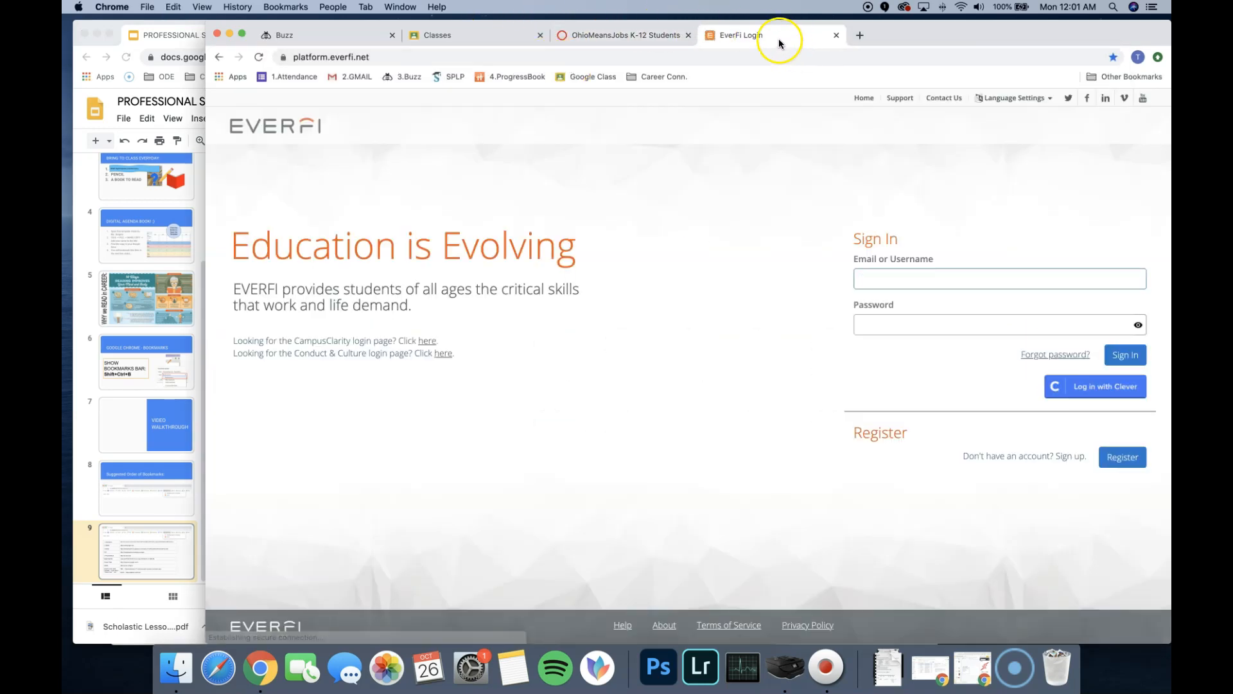
- Move the EverFi bookmark to the Bookmarks Bar and from there into the Career Conn. folder, checking its saved folder
{"action": "left_click", "coordinate": [1113, 58]}
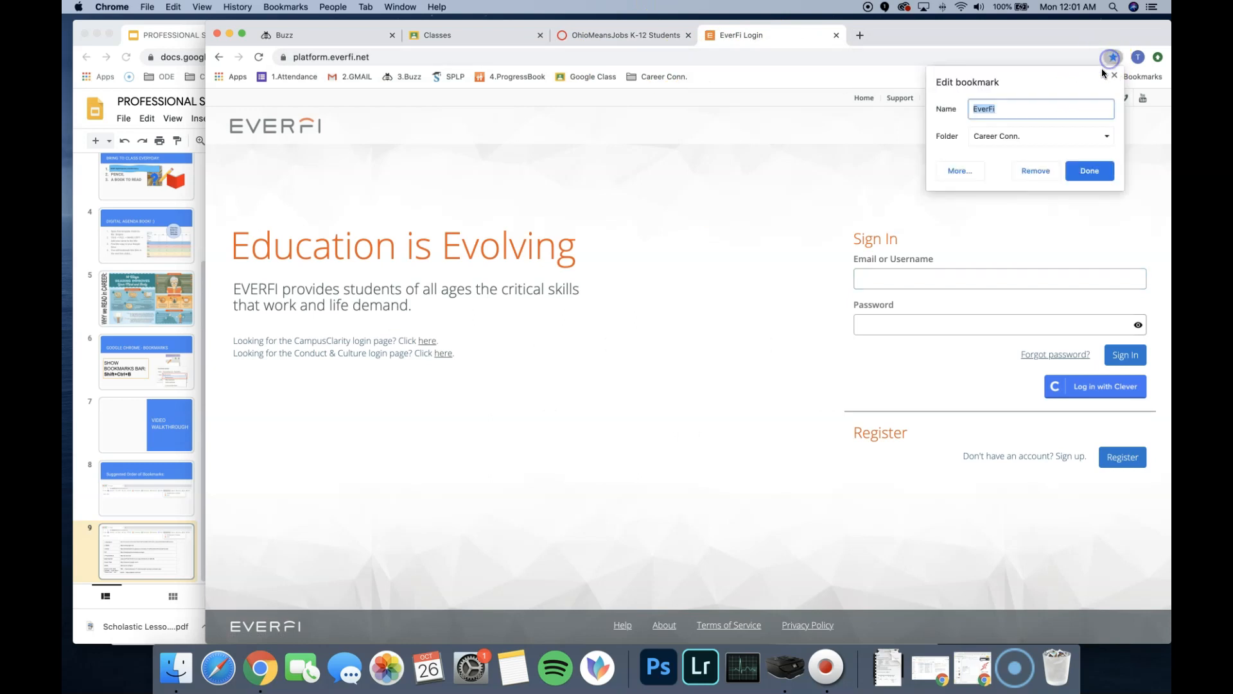
{"action": "left_click", "coordinate": [1020, 133]}
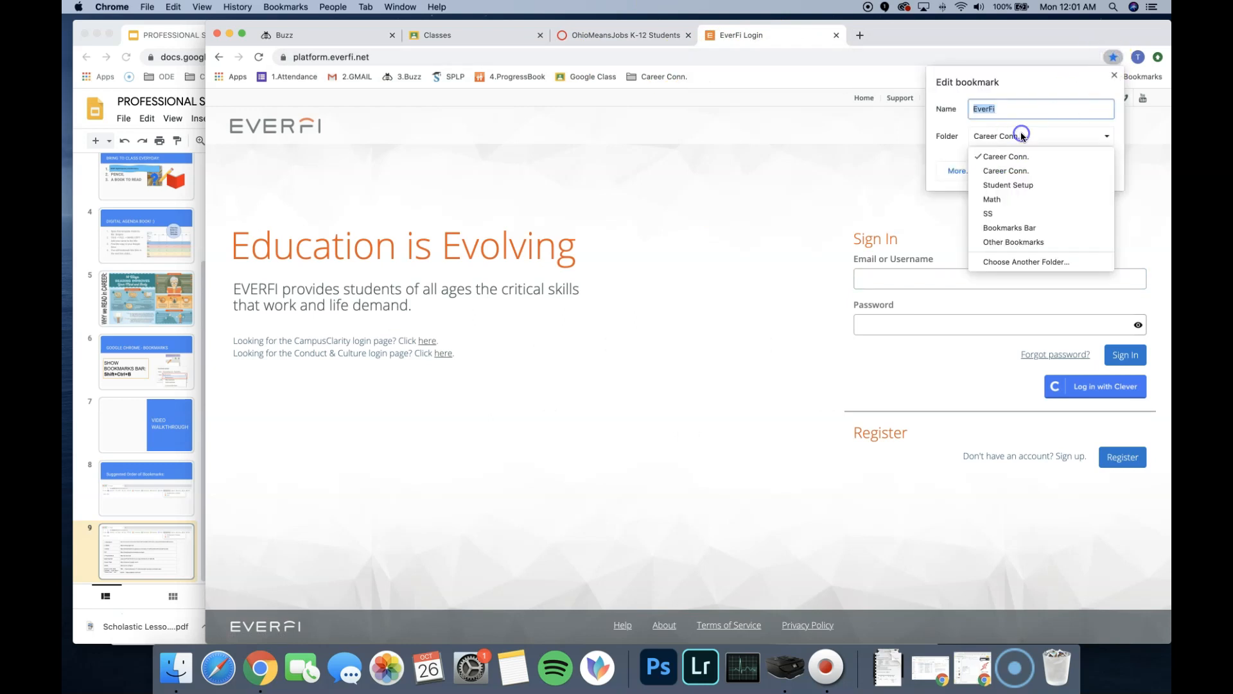
{"action": "left_click", "coordinate": [1012, 227]}
{"action": "left_click", "coordinate": [1088, 171]}
{"action": "left_click_drag", "start_coordinate": [724, 82], "coordinate": [650, 78]}
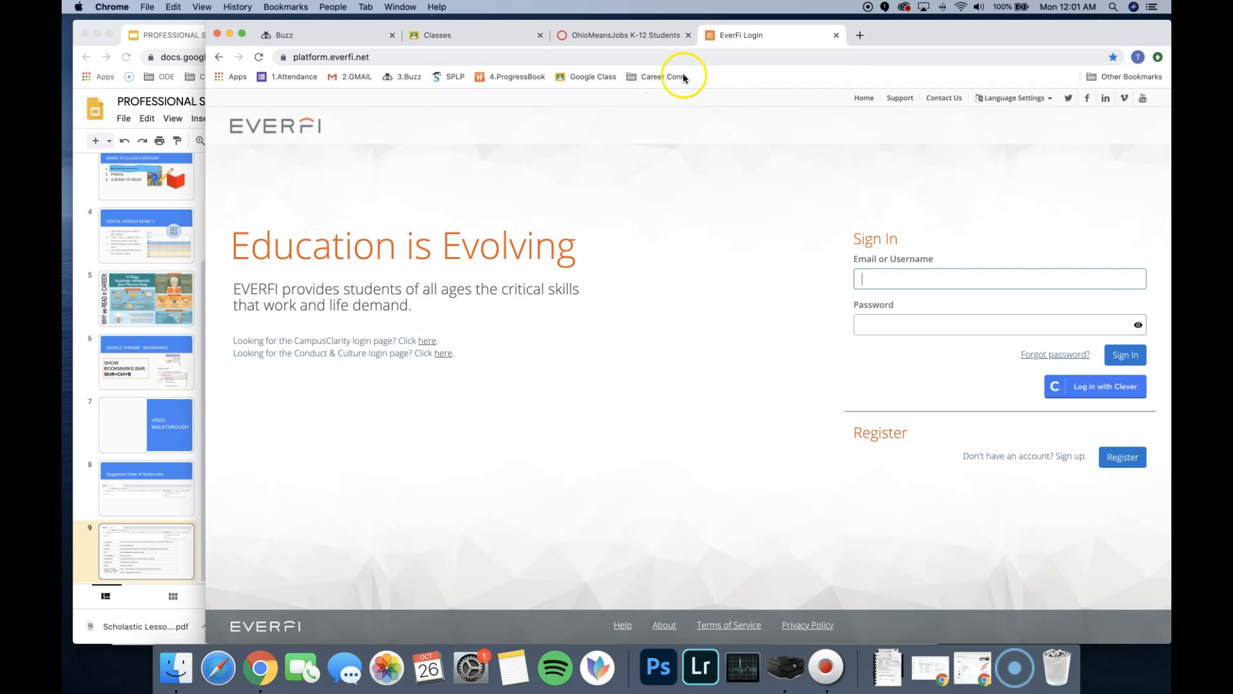
{"action": "left_click", "coordinate": [1112, 58]}
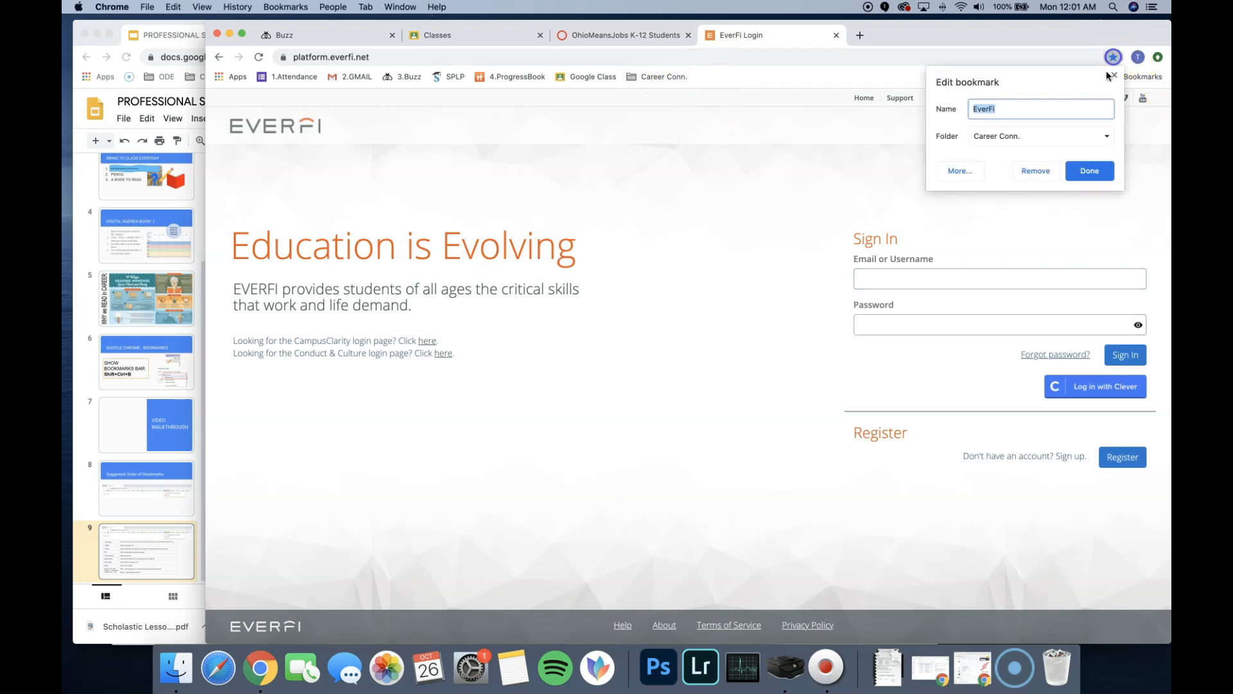
{"action": "left_click", "coordinate": [1014, 136]}
{"action": "left_click", "coordinate": [1016, 141]}
{"action": "left_click", "coordinate": [1090, 168]}
{"action": "left_click", "coordinate": [662, 78]}
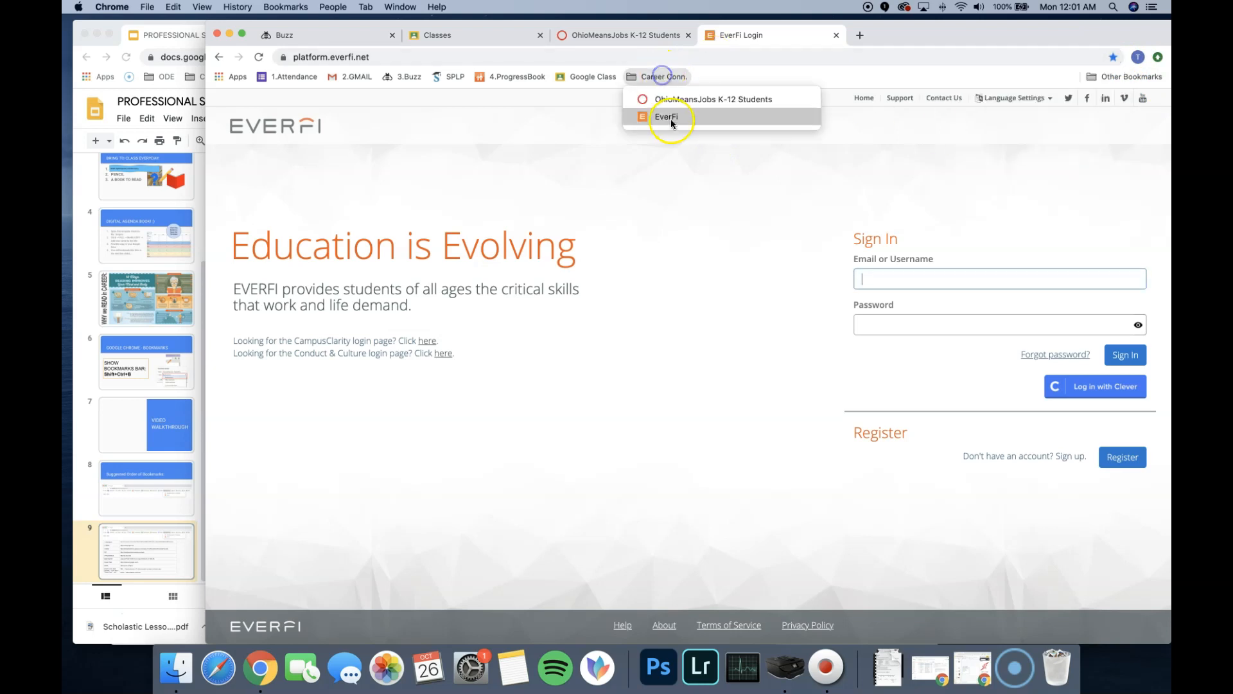
- Add two folders named ELA and Math to the Bookmarks Bar after Career Conn
{"action": "right_click", "coordinate": [704, 79]}
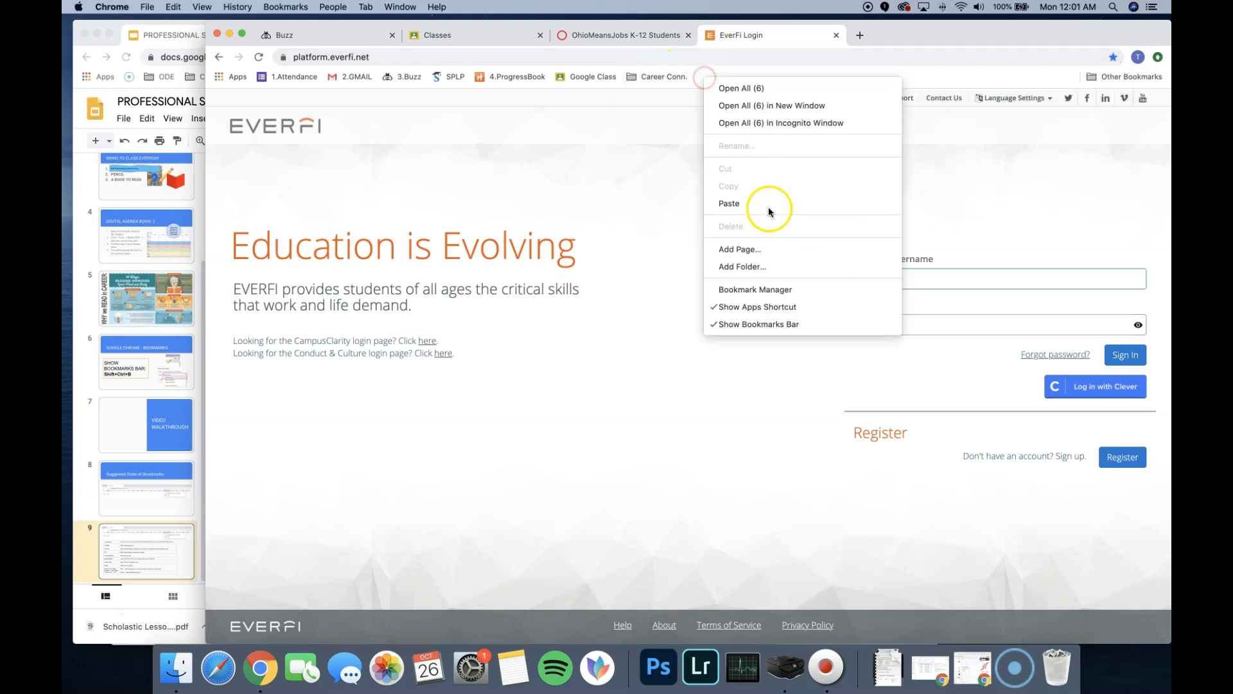
{"action": "left_click", "coordinate": [751, 267]}
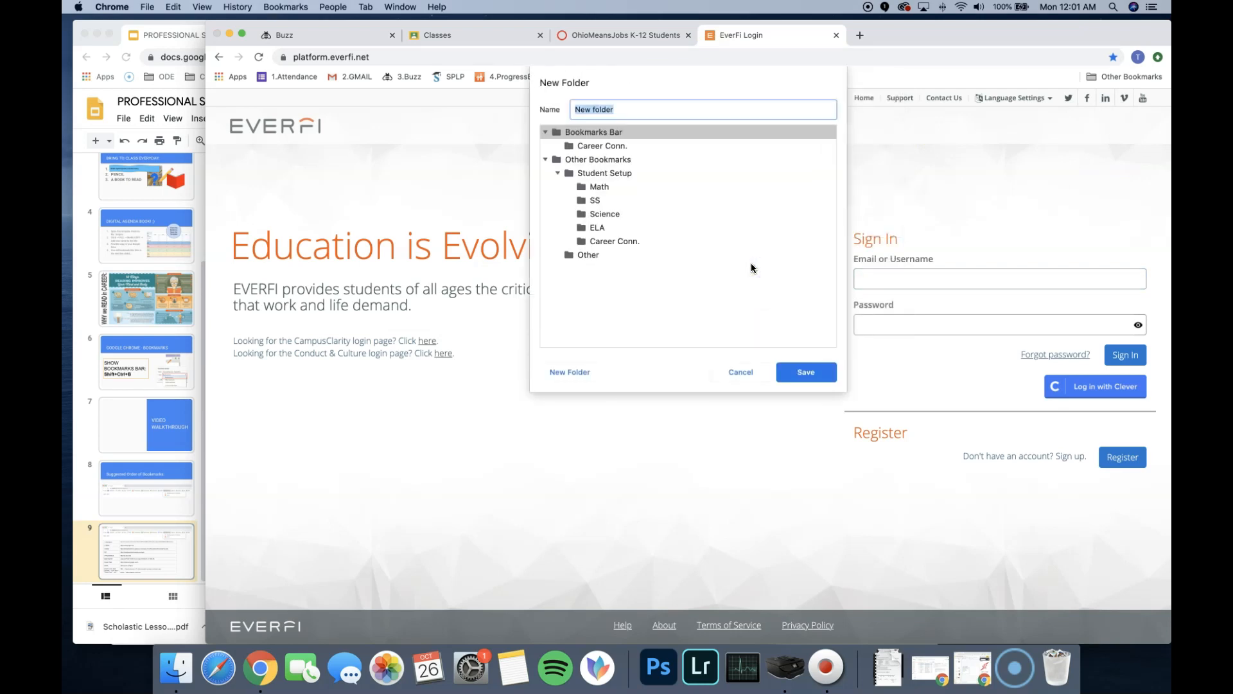
{"action": "key", "text": "Return"}
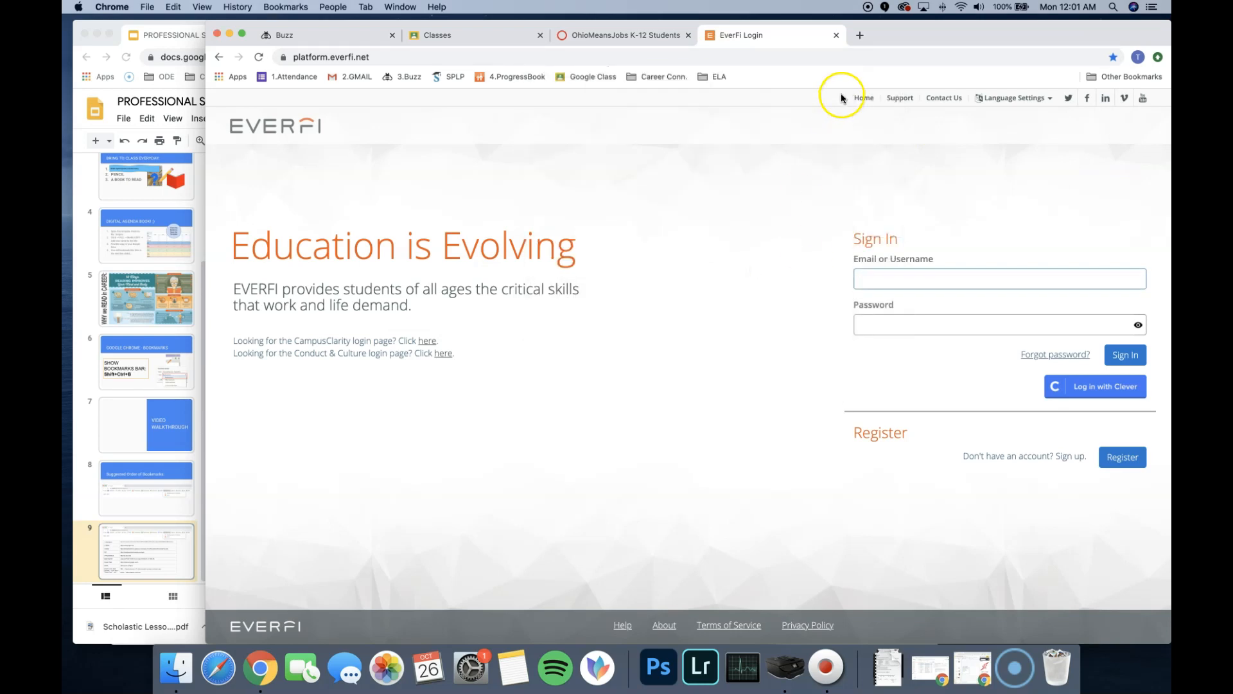
{"action": "right_click", "coordinate": [772, 81]}
{"action": "left_click", "coordinate": [854, 270]}
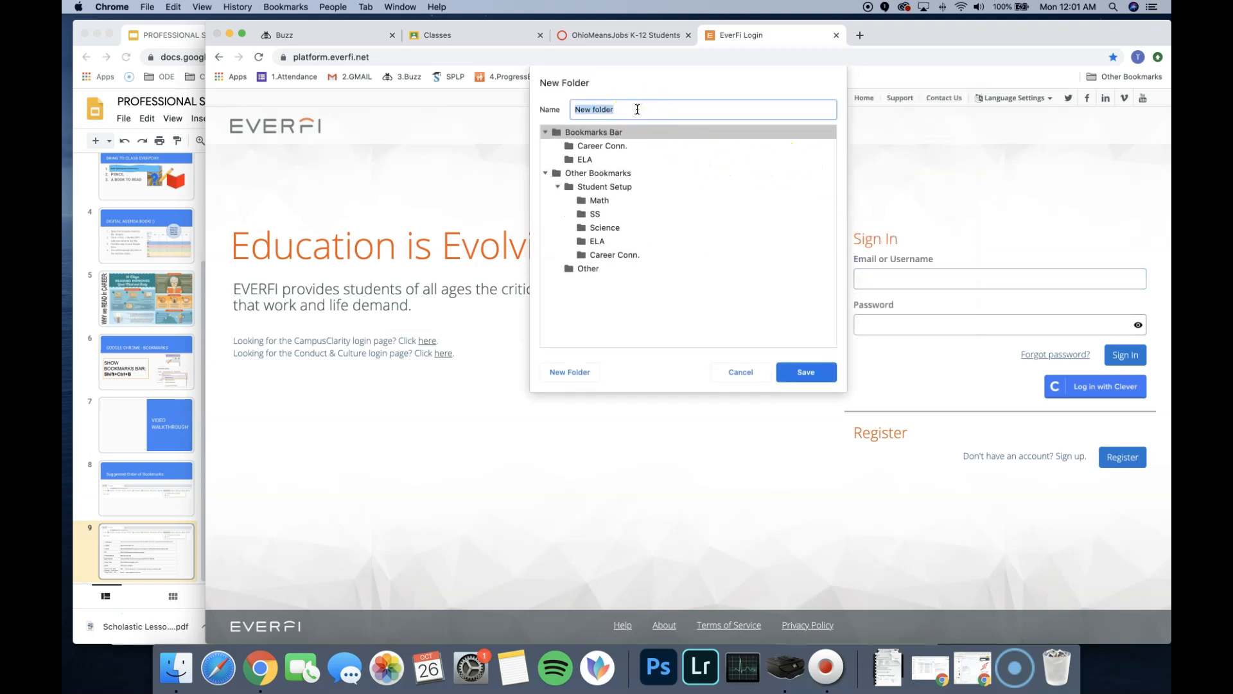
{"action": "key", "text": "Return"}
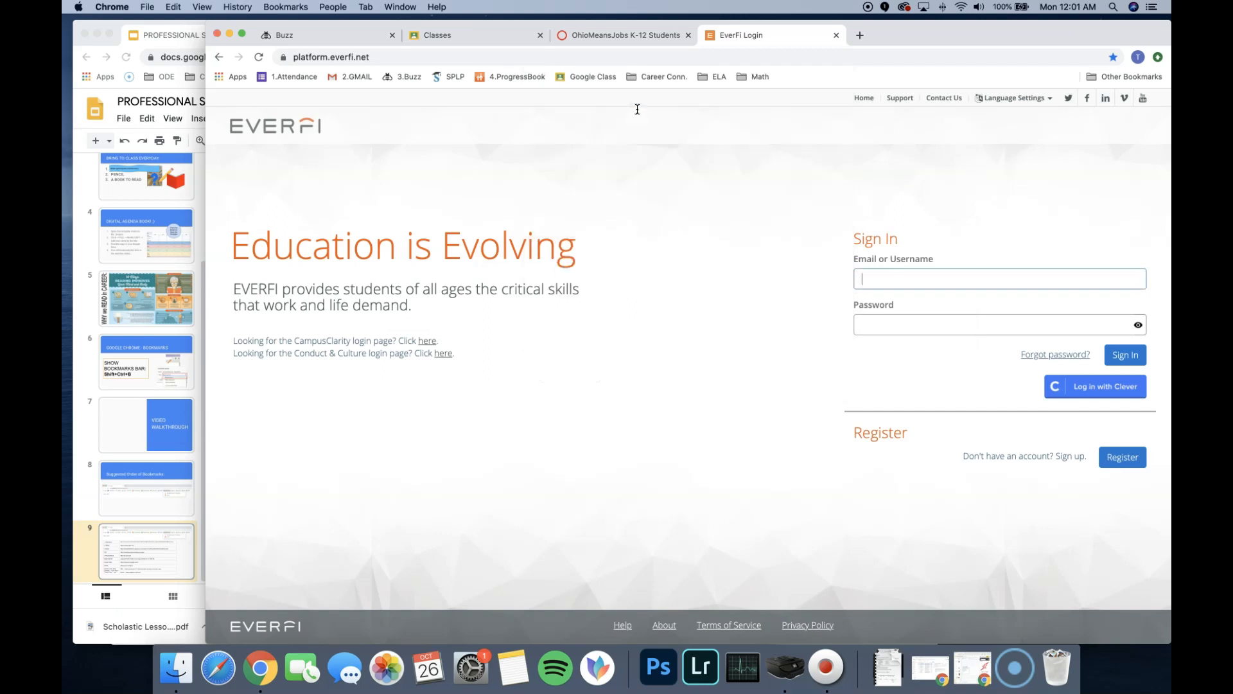
- Look inside the ELA, Math and Career Conn. folders on the bookmarks bar
{"action": "left_click", "coordinate": [703, 80]}
{"action": "left_click", "coordinate": [757, 78]}
{"action": "left_click", "coordinate": [713, 77]}
{"action": "left_click", "coordinate": [660, 78]}
{"action": "left_click", "coordinate": [701, 78]}
{"action": "mouse_move", "coordinate": [765, 83]}
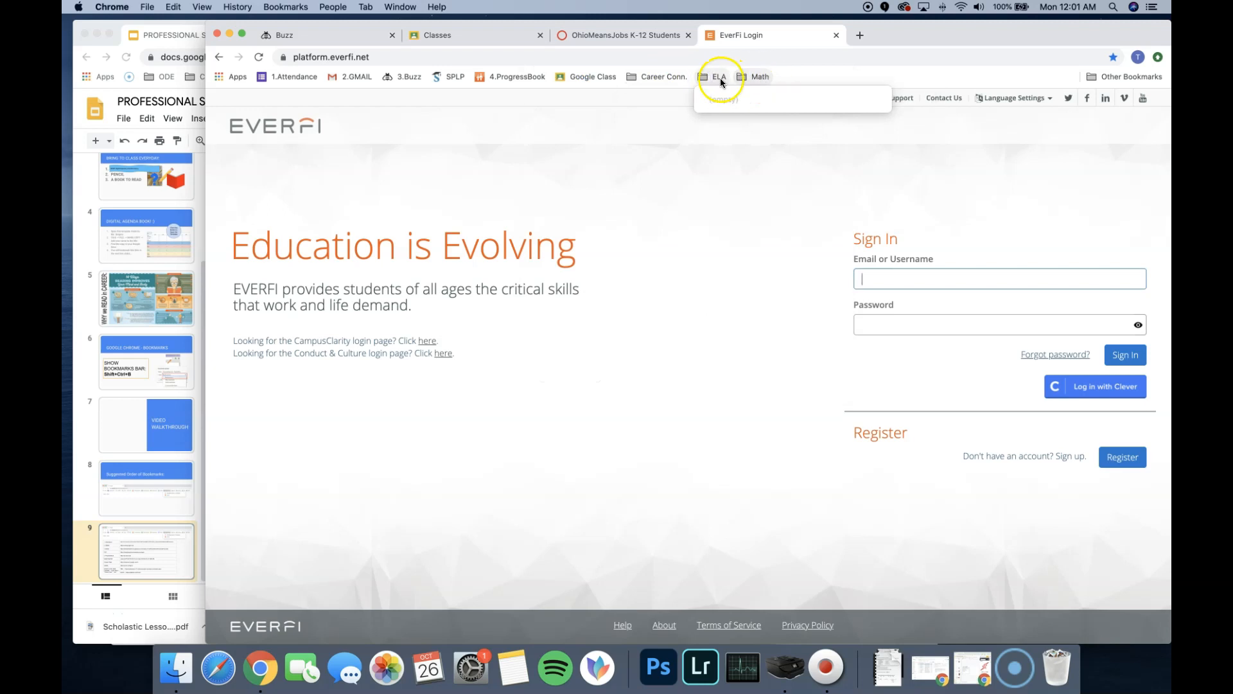
{"action": "mouse_move", "coordinate": [652, 81]}
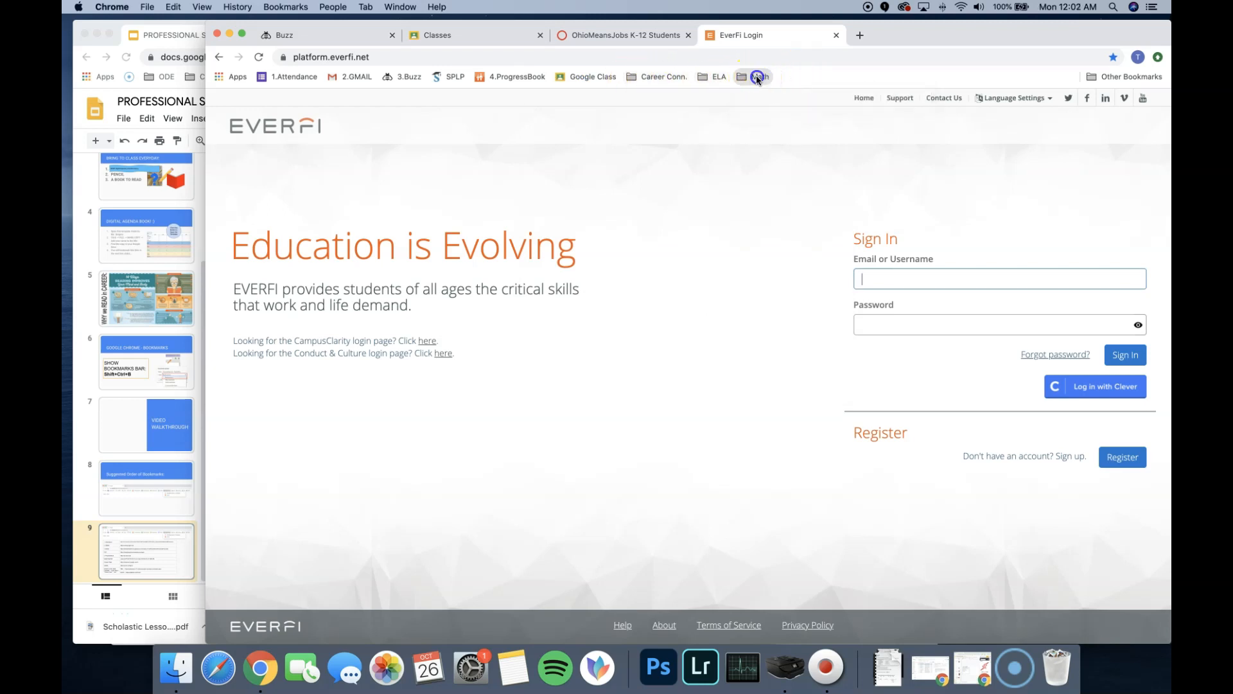
- Search the web for desmos calculator in a new tab and open the Desmos Scientific Calculator page
{"action": "left_click", "coordinate": [859, 35]}
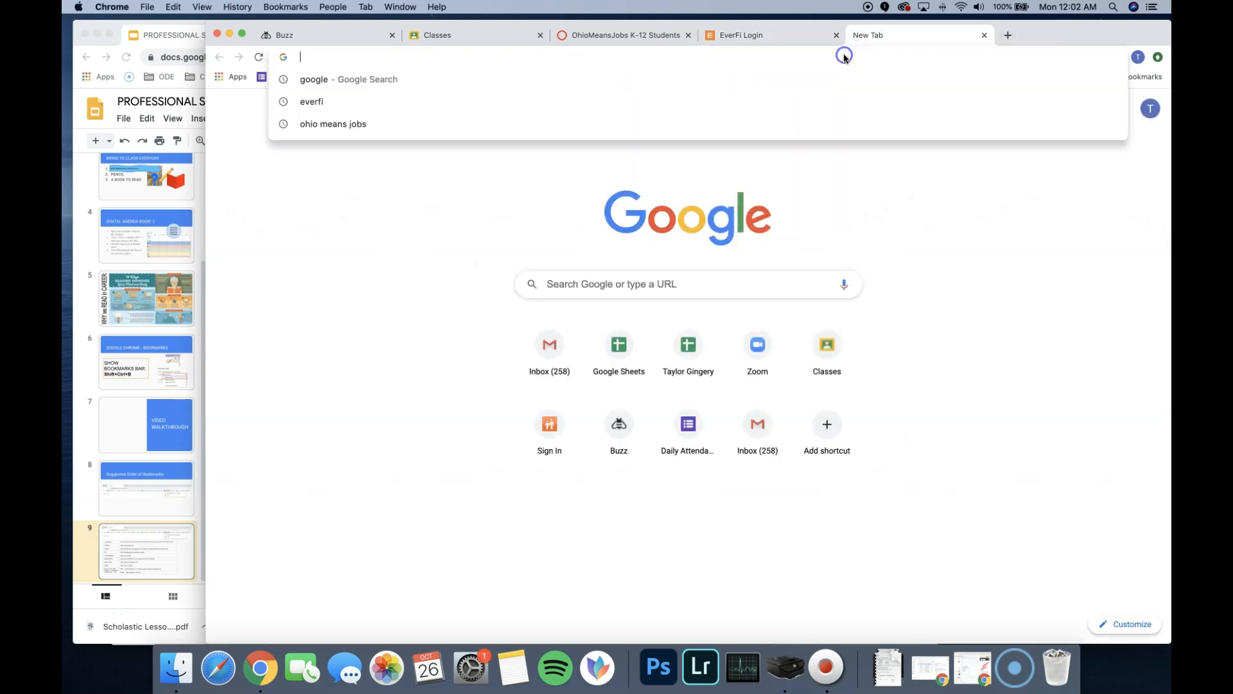
{"action": "type", "text": "google"}
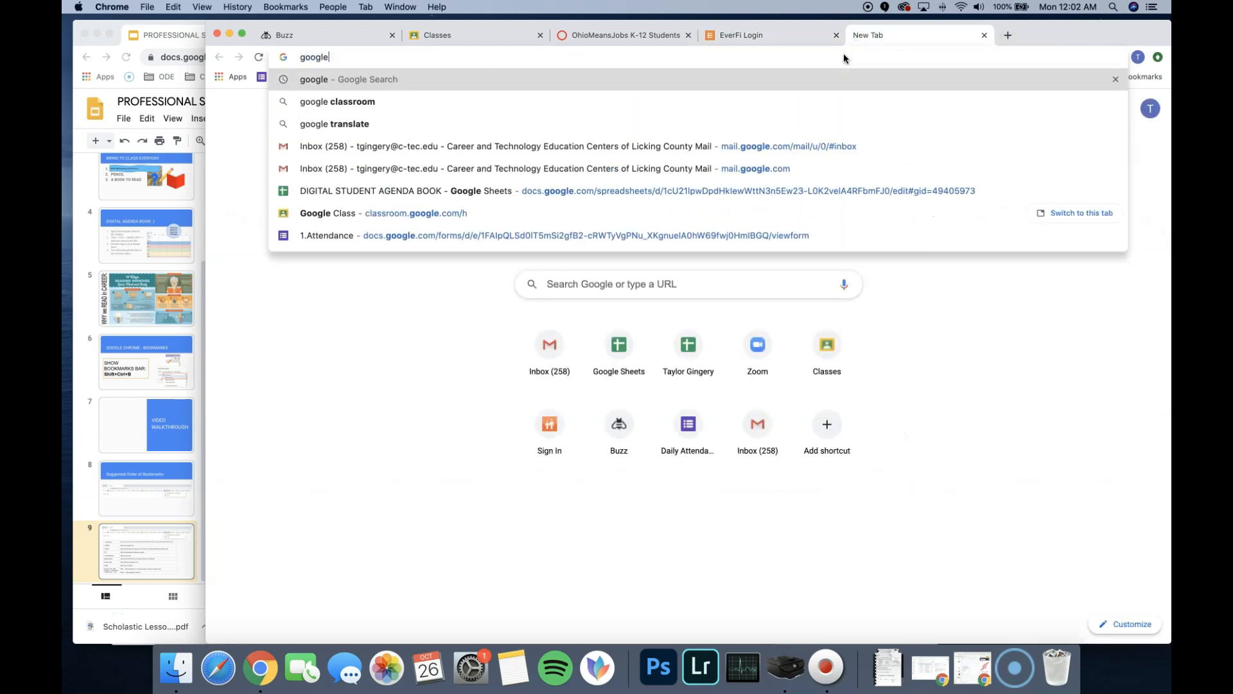
{"action": "key", "text": "BackSpace"}
{"action": "key", "text": "BackSpace"}
{"action": "key", "text": "BackSpace"}
{"action": "key", "text": "BackSpace"}
{"action": "key", "text": "BackSpace"}
{"action": "key", "text": "BackSpace"}
{"action": "type", "text": "d"}
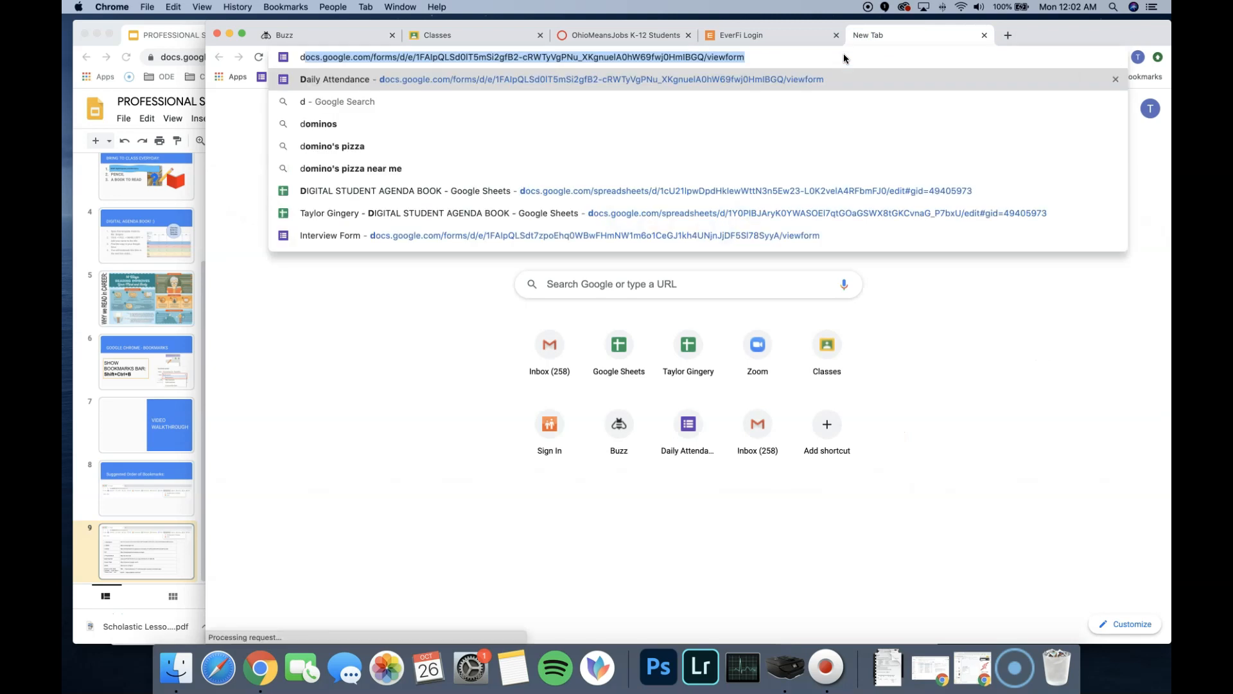
{"action": "type", "text": "esmos calculator"}
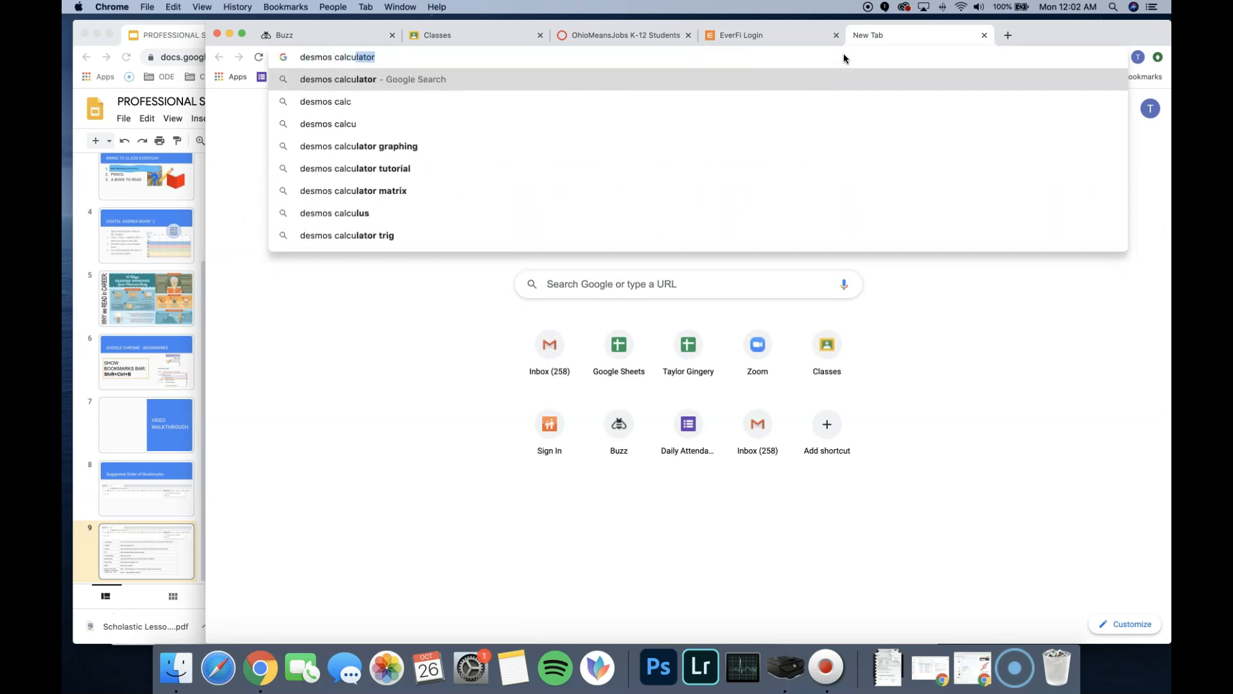
{"action": "key", "text": "Return"}
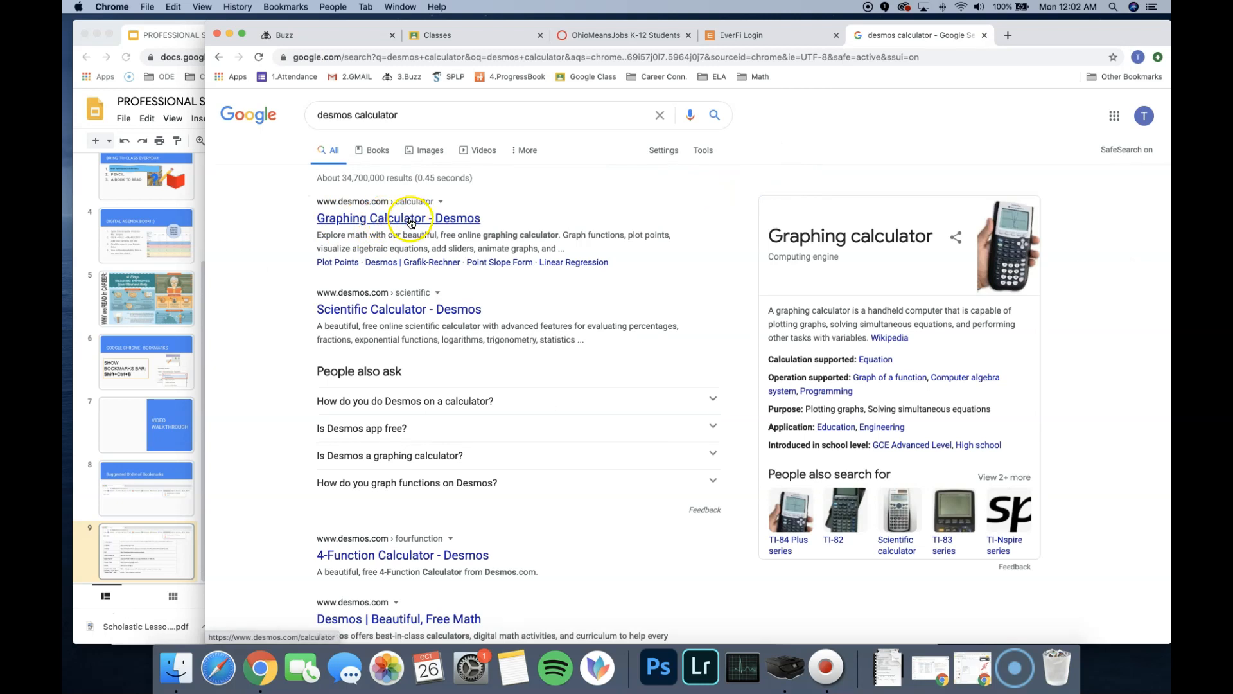
{"action": "left_click", "coordinate": [424, 309]}
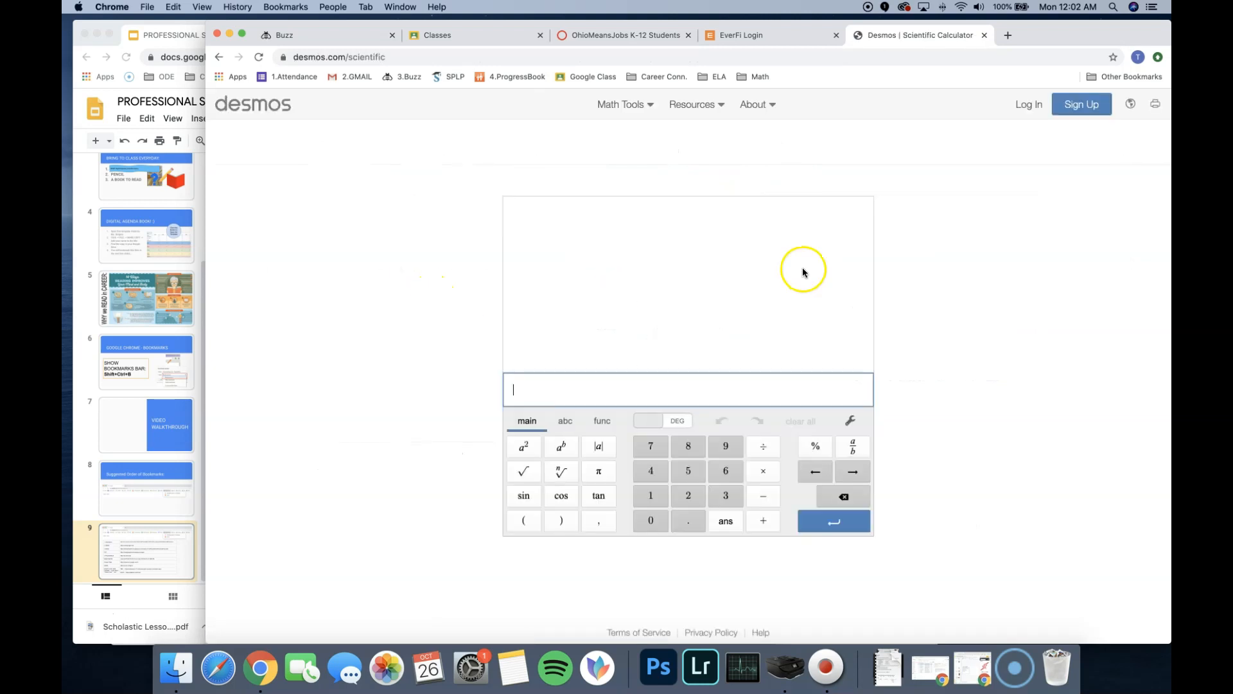
{"action": "left_click", "coordinate": [1041, 297]}
{"action": "left_click", "coordinate": [399, 178]}
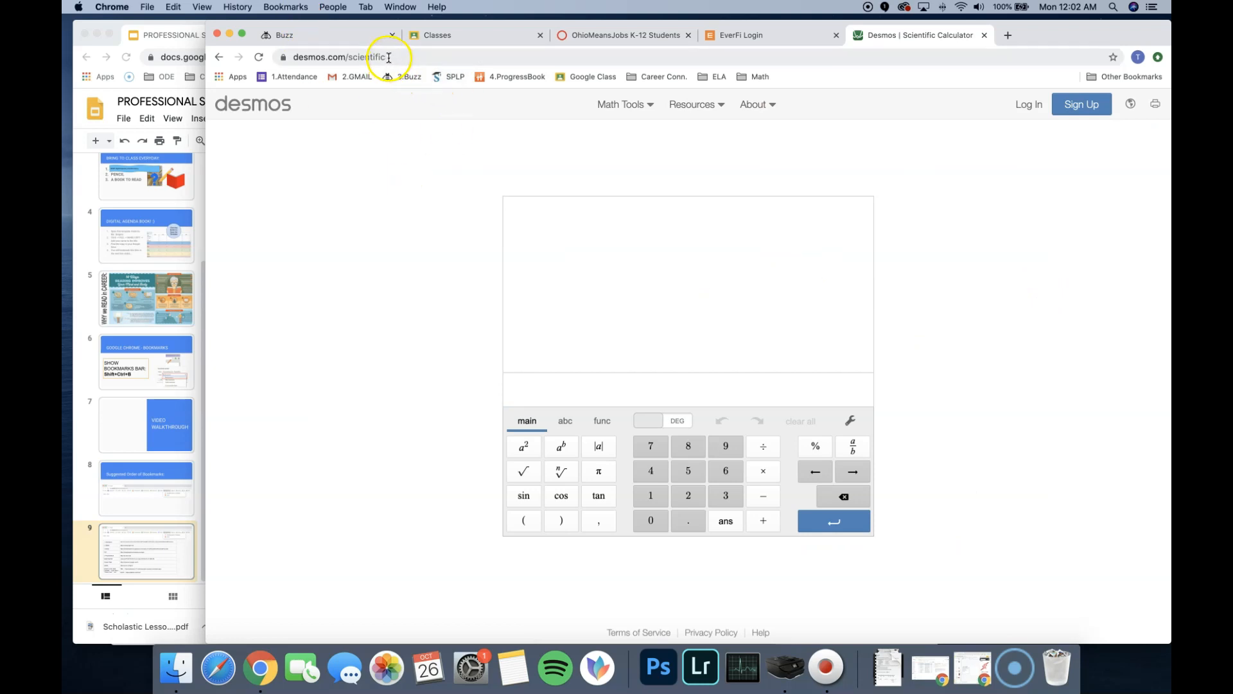
- Bookmark the Desmos | Scientific Calculator page in the Math folder and look inside that folder
{"action": "left_click", "coordinate": [1114, 58]}
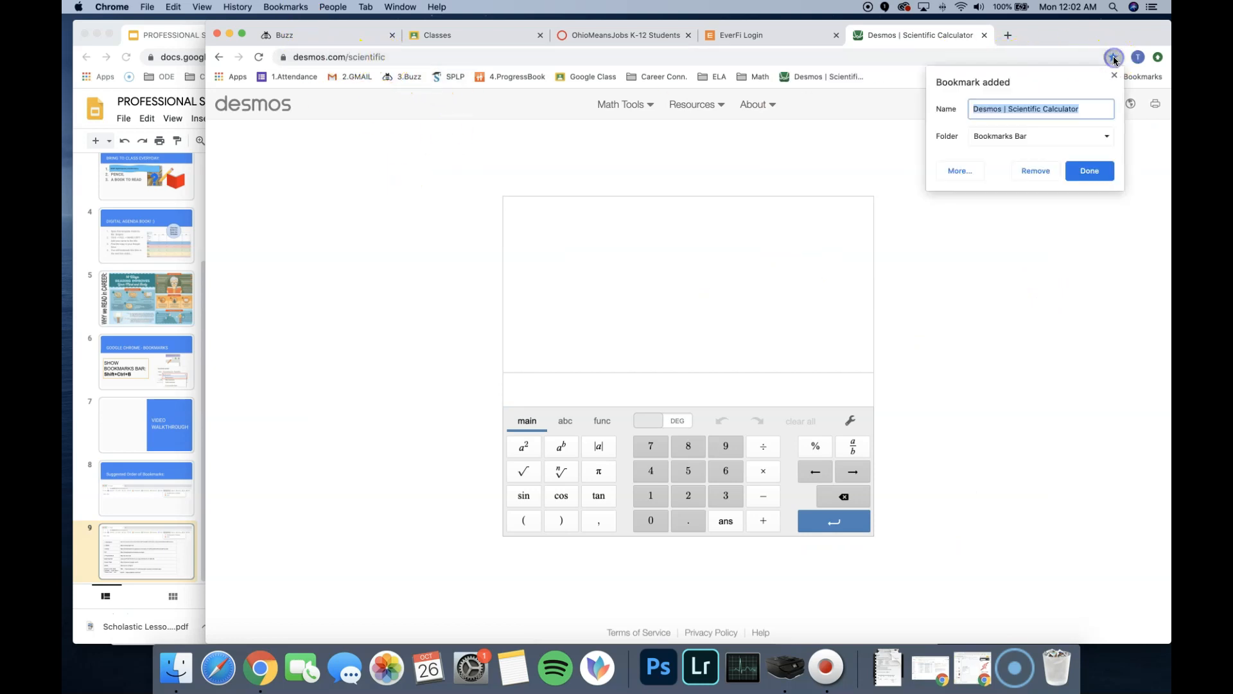
{"action": "left_click", "coordinate": [1068, 139]}
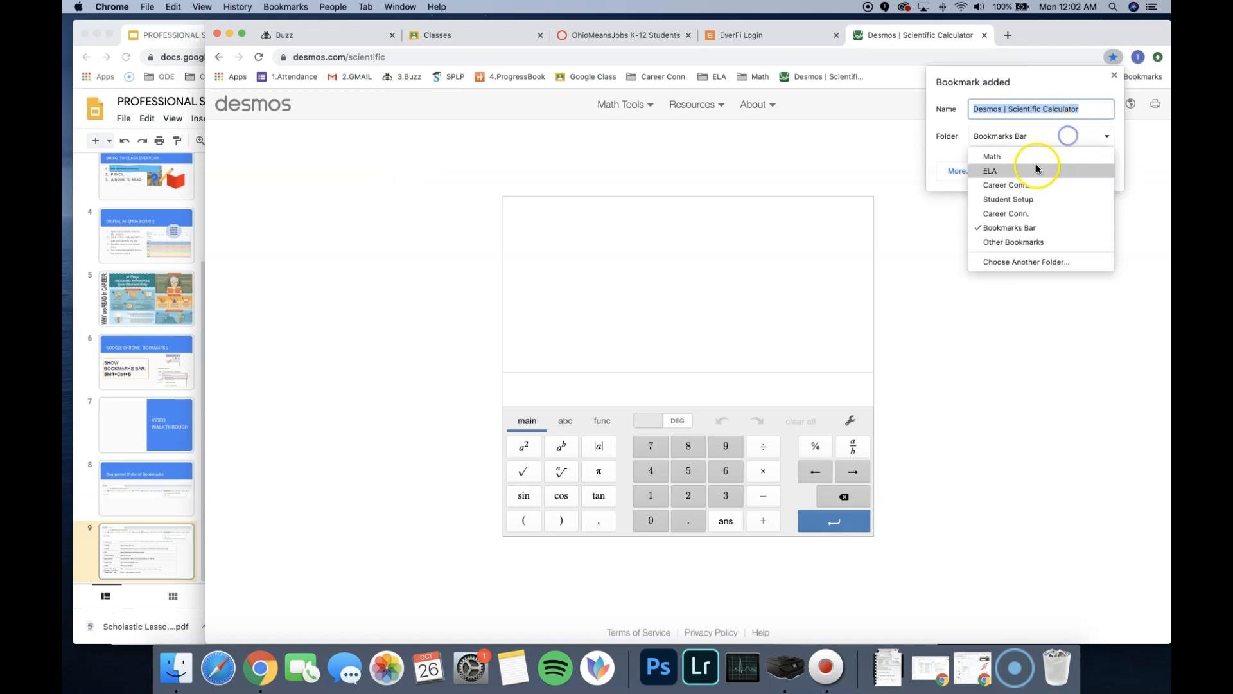
{"action": "left_click", "coordinate": [1023, 165]}
{"action": "left_click", "coordinate": [1092, 173]}
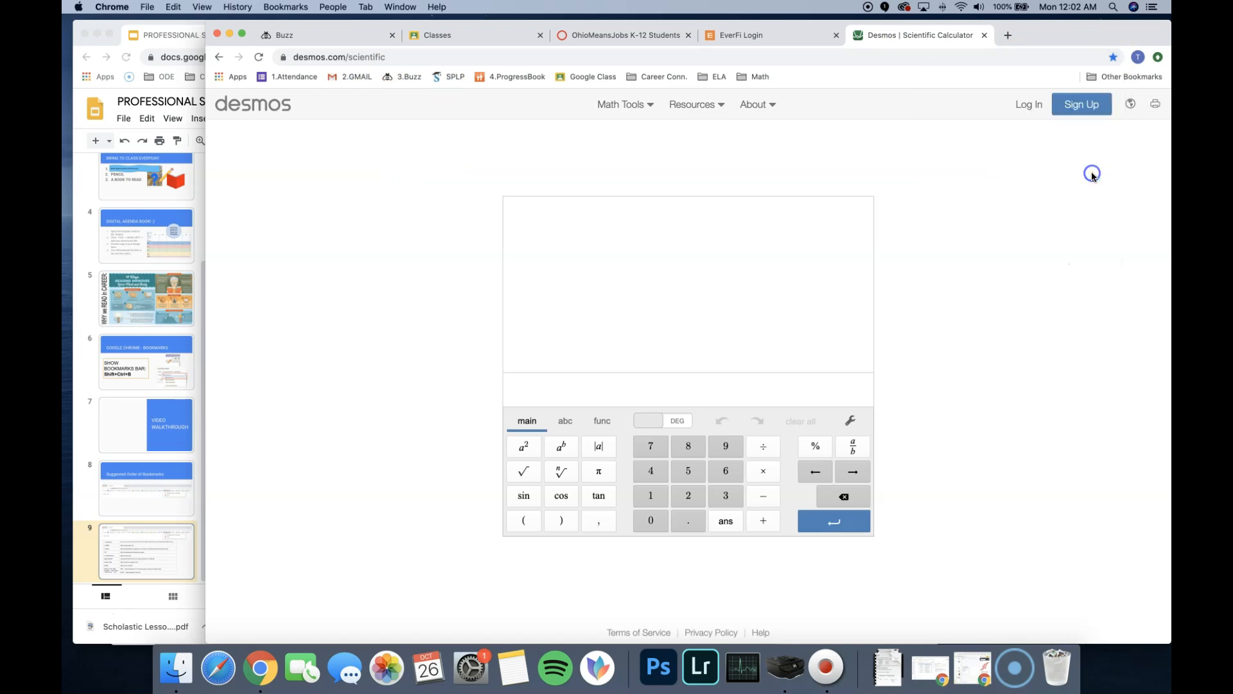
{"action": "left_click", "coordinate": [753, 77]}
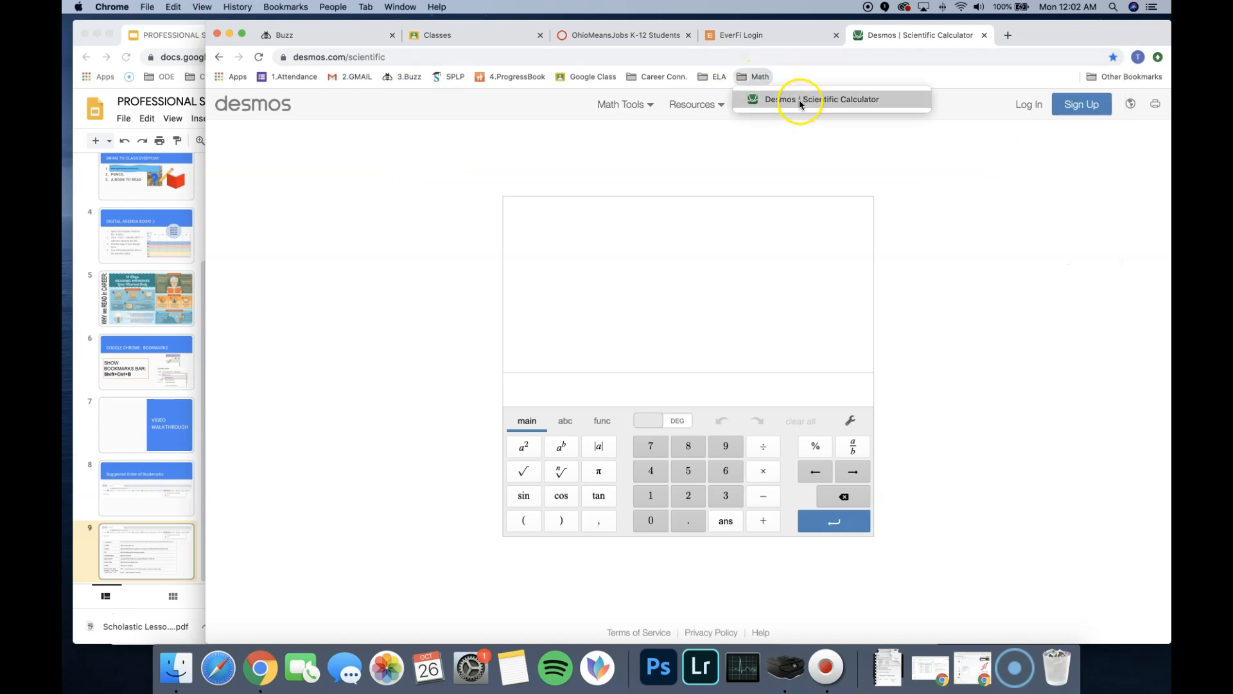
{"action": "left_click", "coordinate": [991, 334]}
{"action": "left_click", "coordinate": [755, 74]}
{"action": "left_click", "coordinate": [991, 214]}
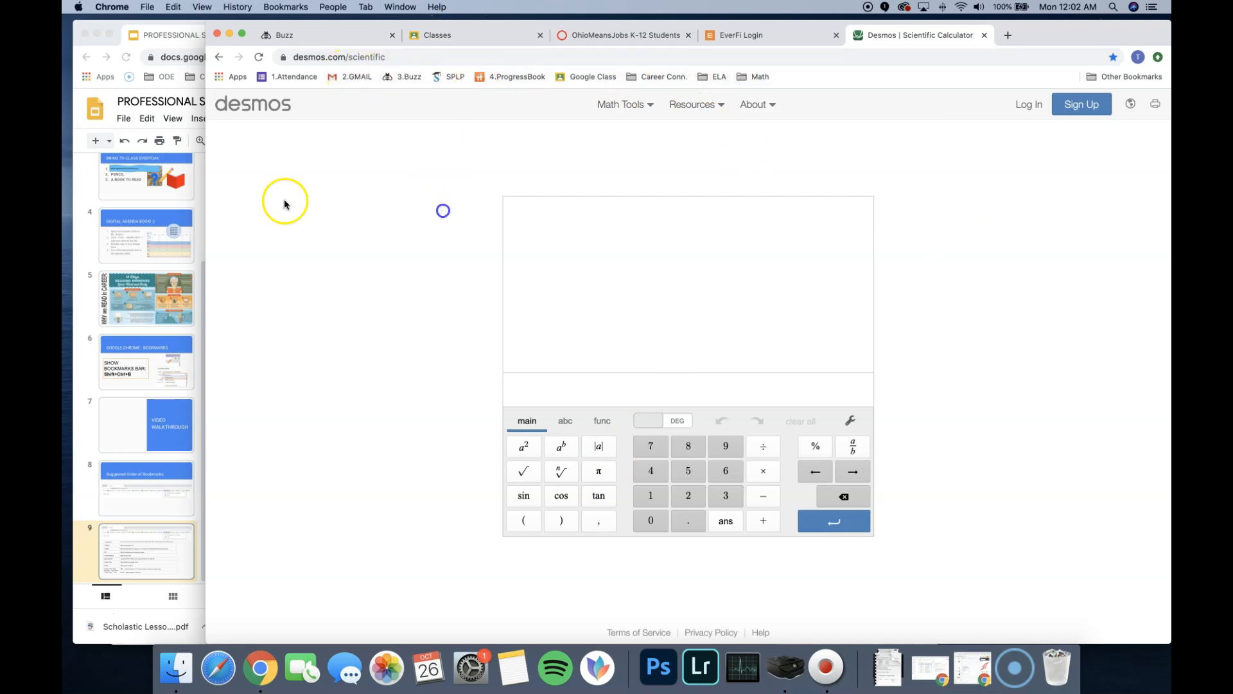
- Show slide 8, Suggested Order of Bookmarks, in the presentation
{"action": "left_click", "coordinate": [144, 477]}
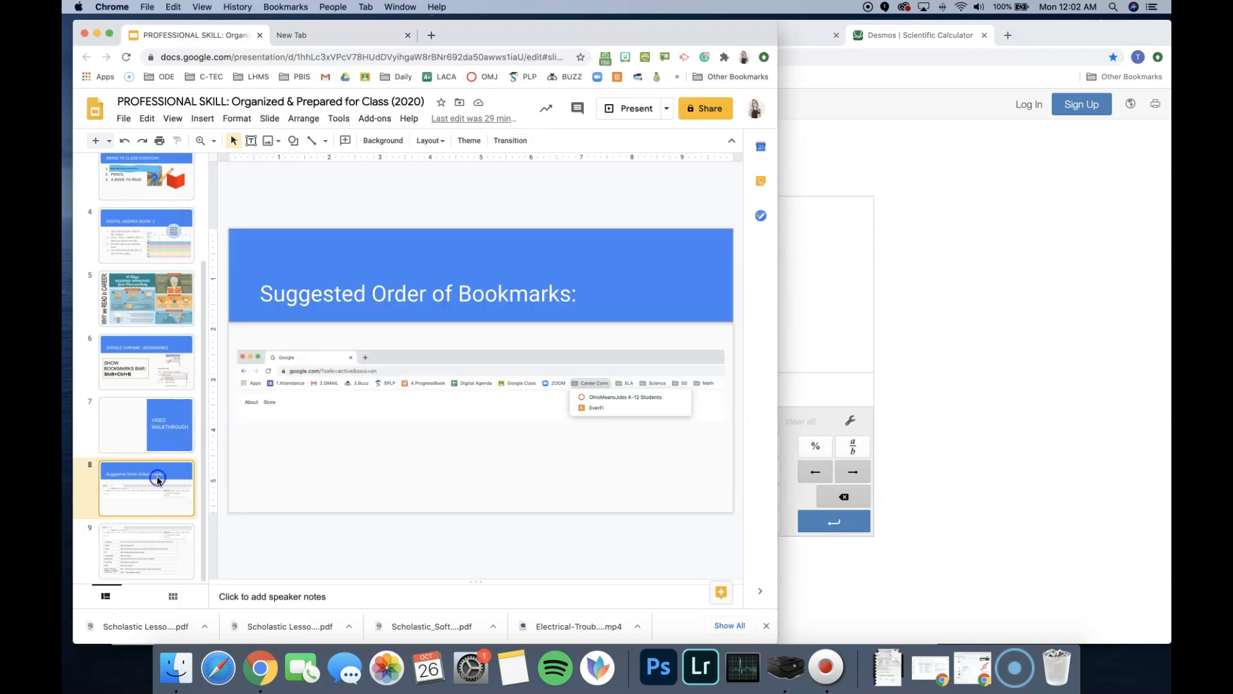